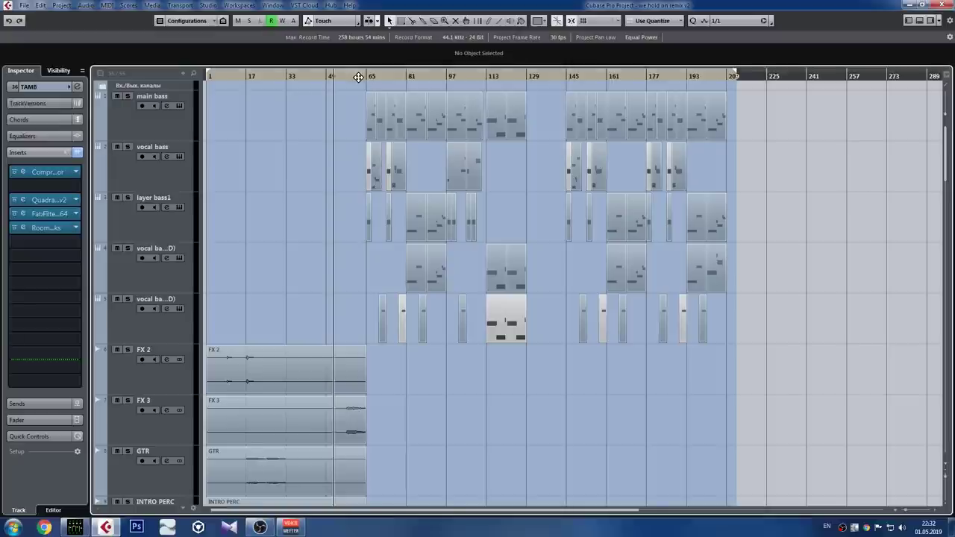
Step: Look over the remix project's tracks, from the basses through drums to vocals and synths, along the timeline
left_click_drag(364, 79, 422, 351)
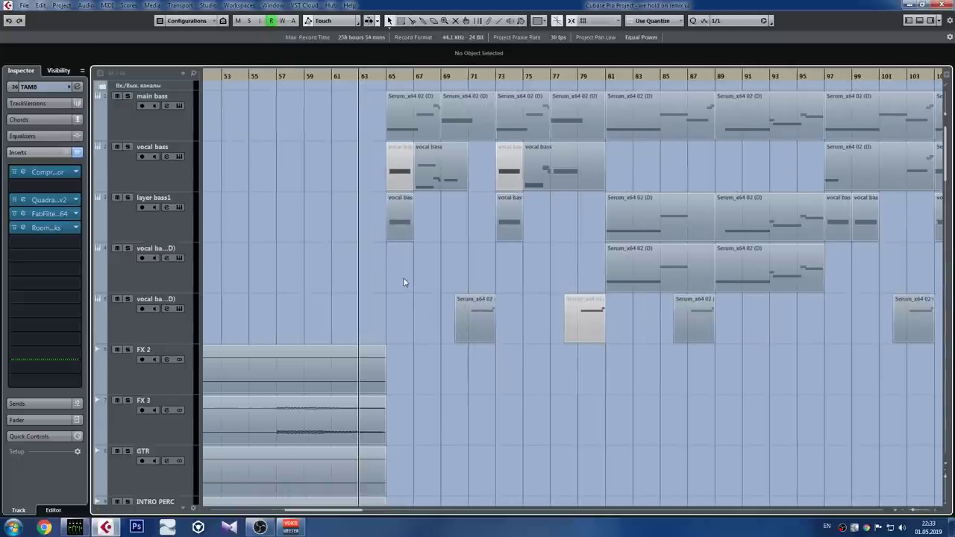
scroll(403, 282, "down", 15)
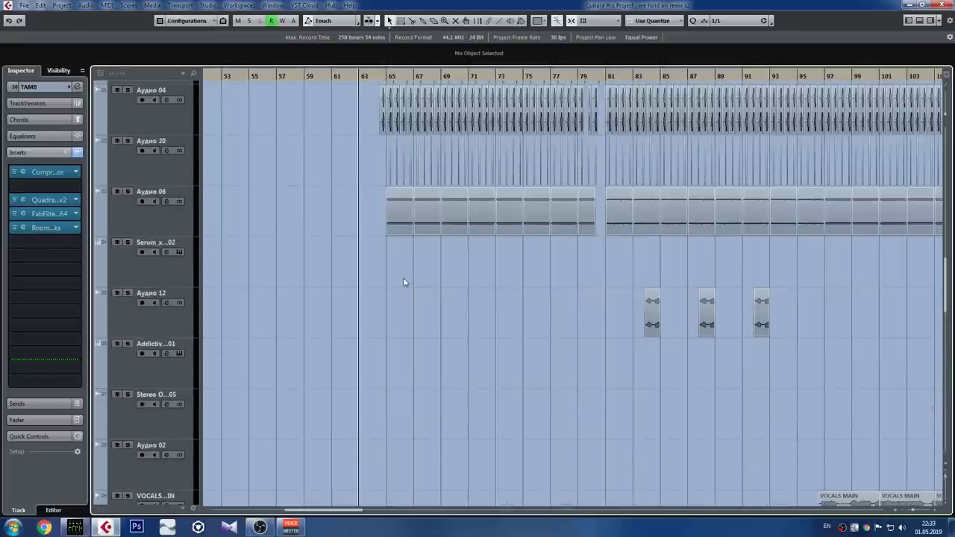
scroll(404, 282, "up", 5)
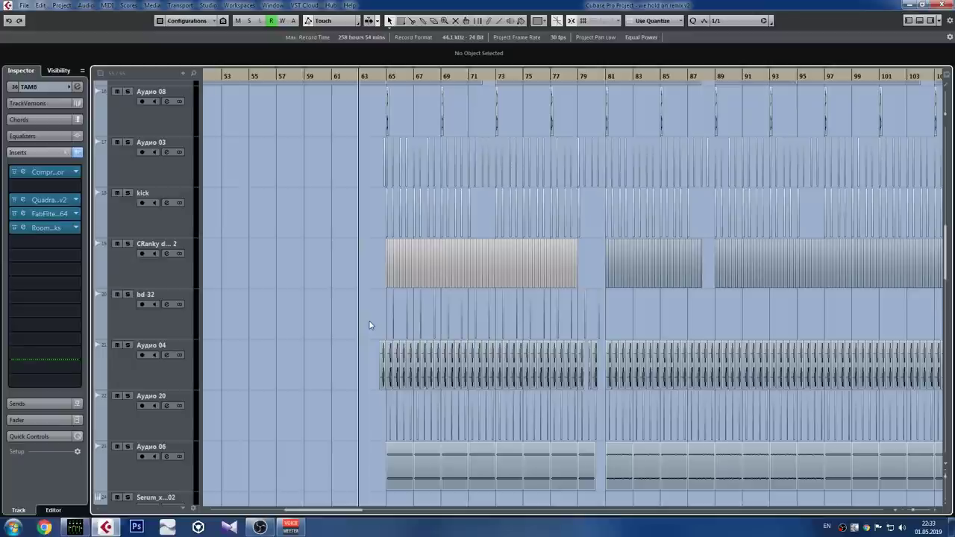
scroll(369, 325, "down", 5)
key("g")
key("g")
key("g")
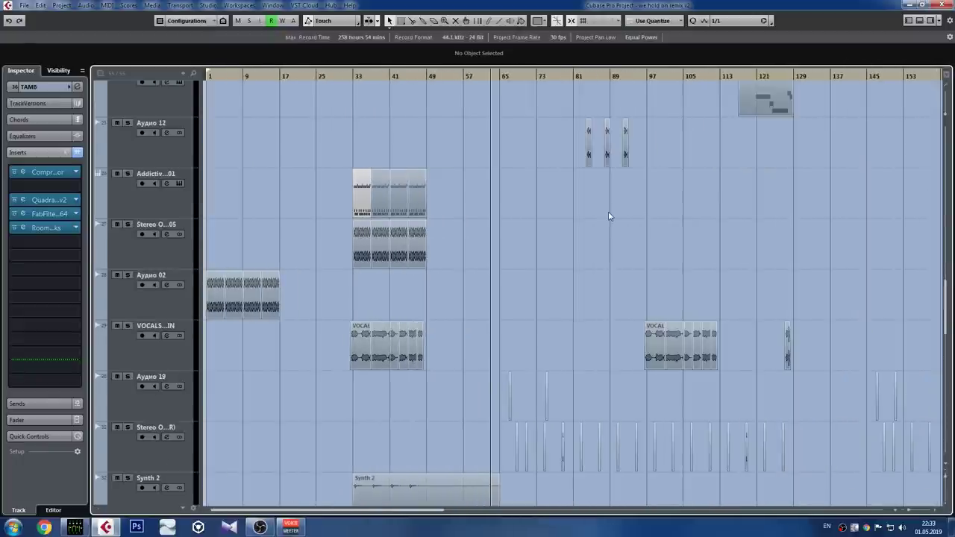
Step: Bypass the FabFilter and iZotope inserts on the Stereo Out channel, keeping SPAN active, and return to the project
key("F3")
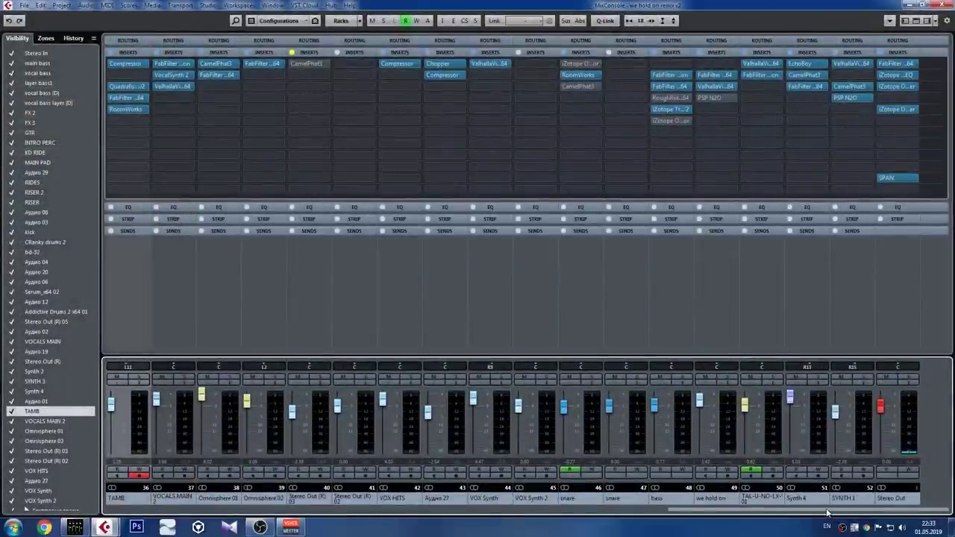
left_click(889, 74)
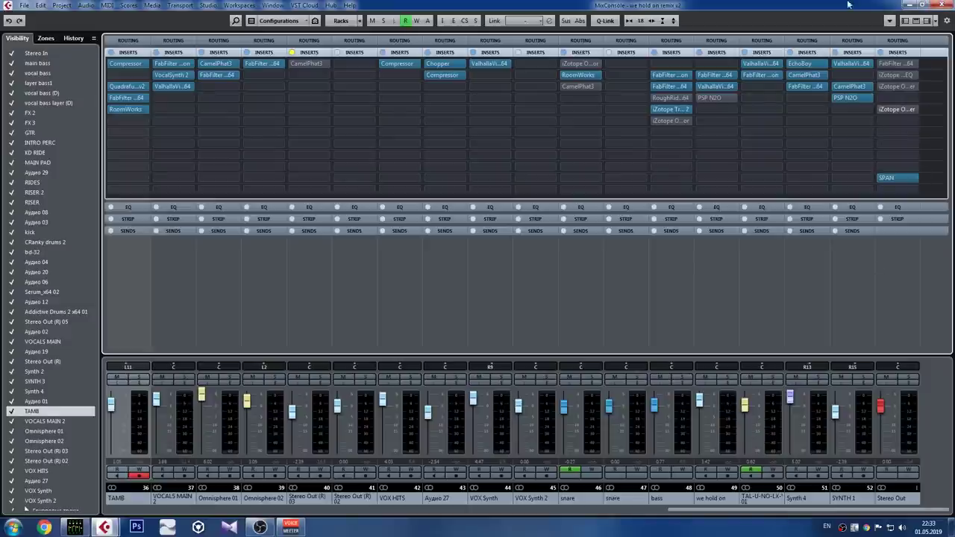
left_click(945, 7)
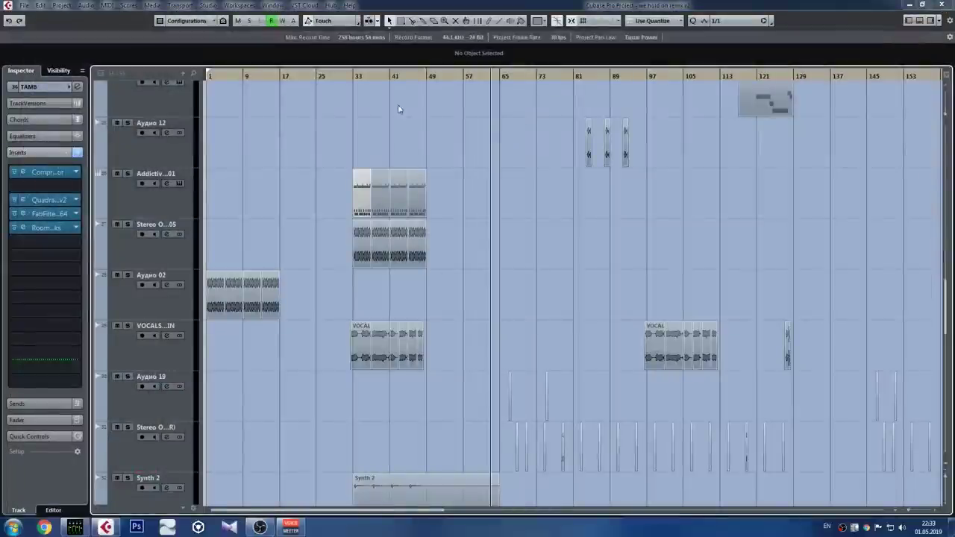
Step: Play back the unprocessed mix from about bar 47 and from shortly before the drop, and return the playhead to about bar 65
left_click(422, 77)
key("space")
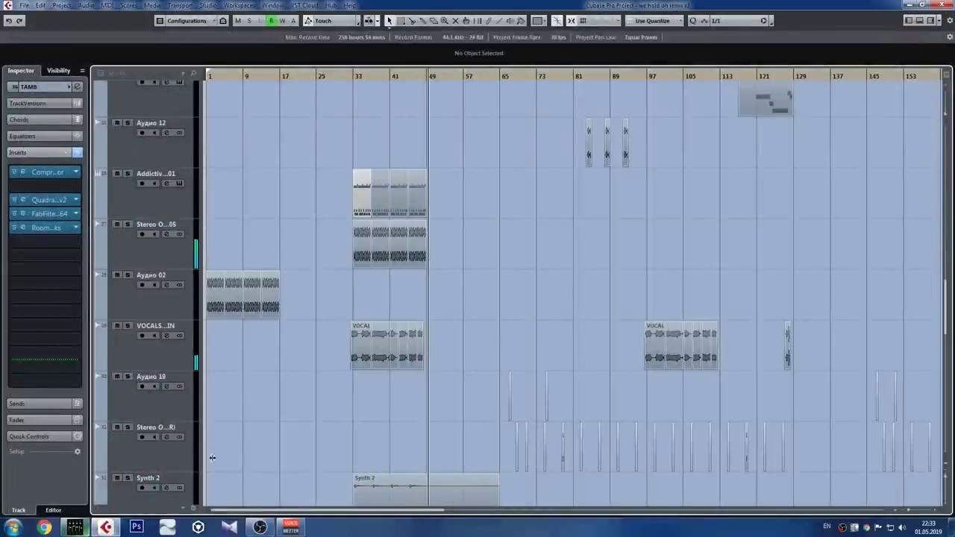
left_click(482, 75)
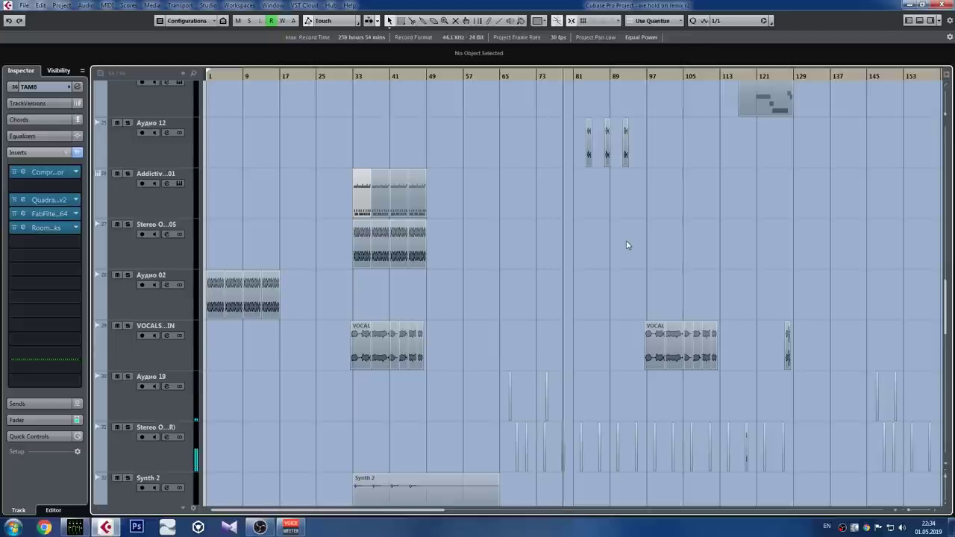
left_click(469, 75)
left_click(504, 78)
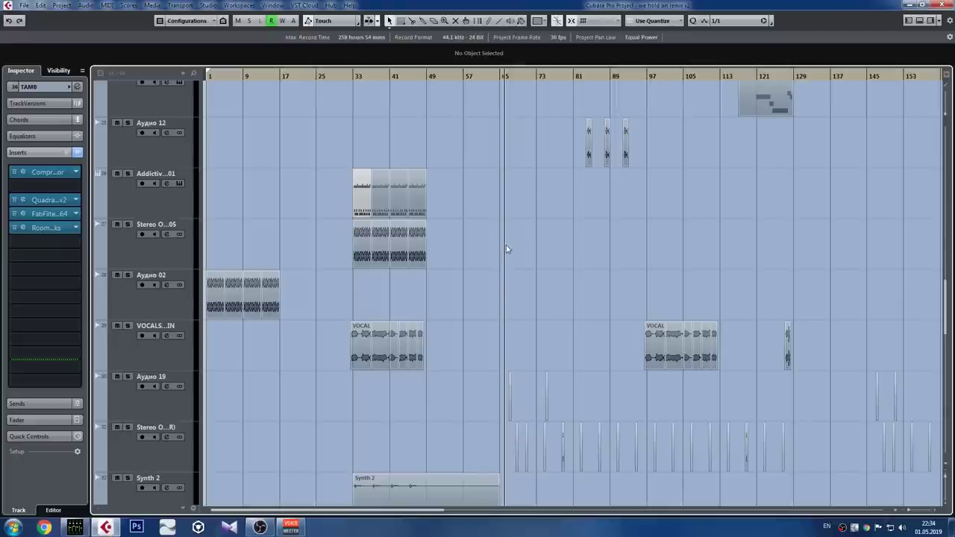
scroll(506, 248, "up", 2)
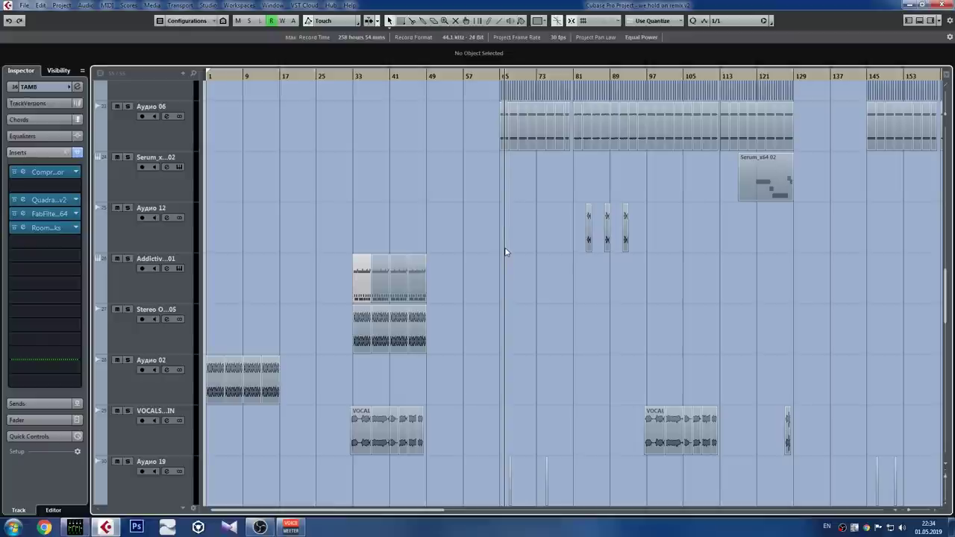
Step: Review the Stereo Out insert chain and examine the SPAN analyzer's spectrum and output meter
key("F3")
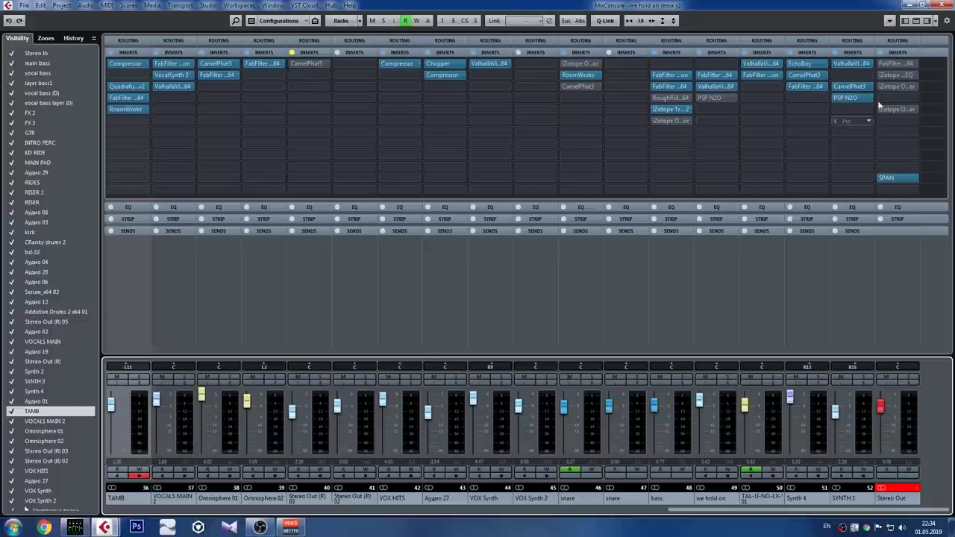
mouse_move(905, 64)
left_mouse_down()
mouse_move(925, 68)
mouse_move(908, 78)
left_mouse_up()
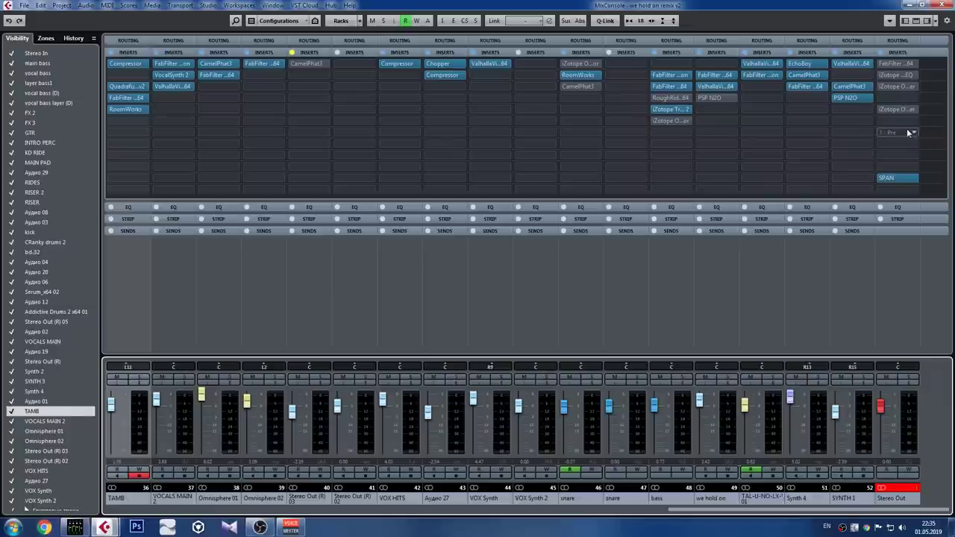
double_click(891, 180)
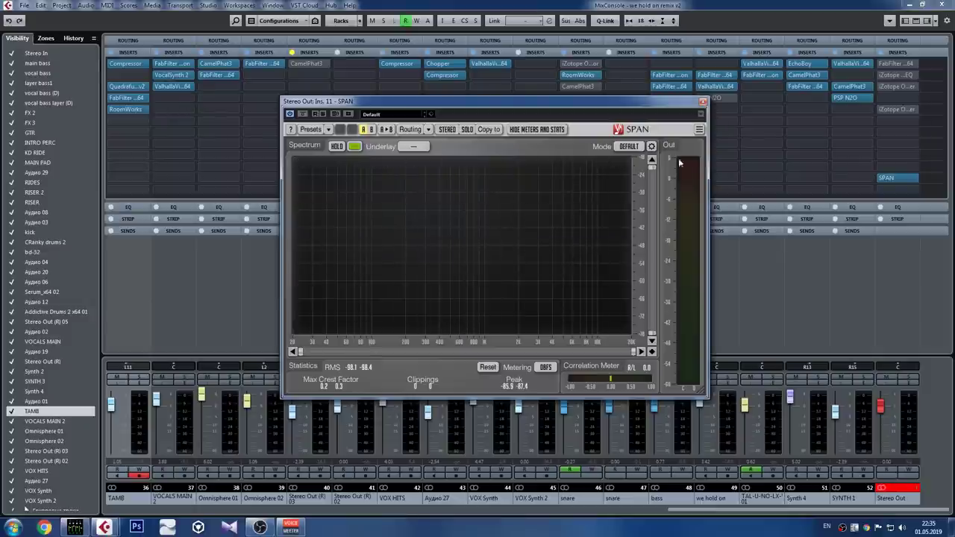
left_click(703, 102)
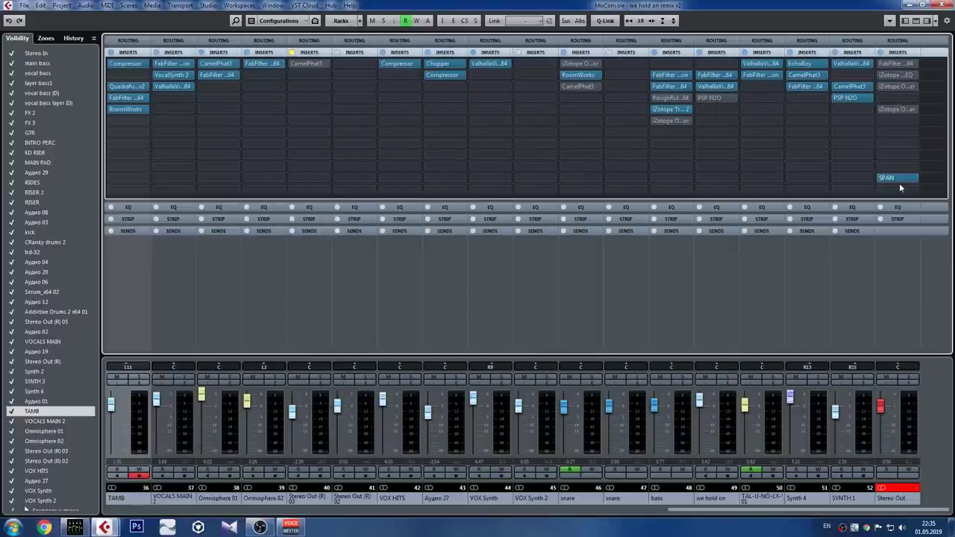
mouse_move(911, 178)
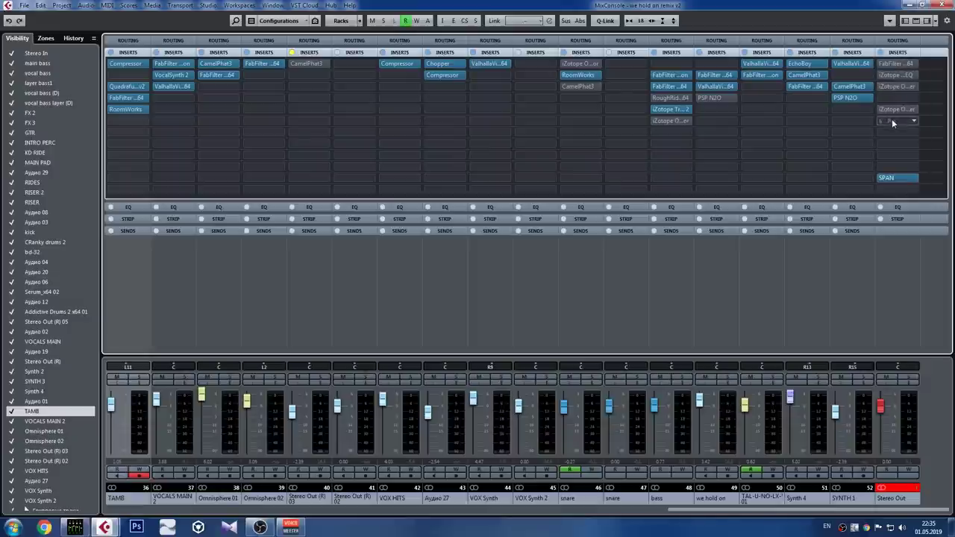
left_click_drag(906, 65, 901, 100)
left_click(947, 5)
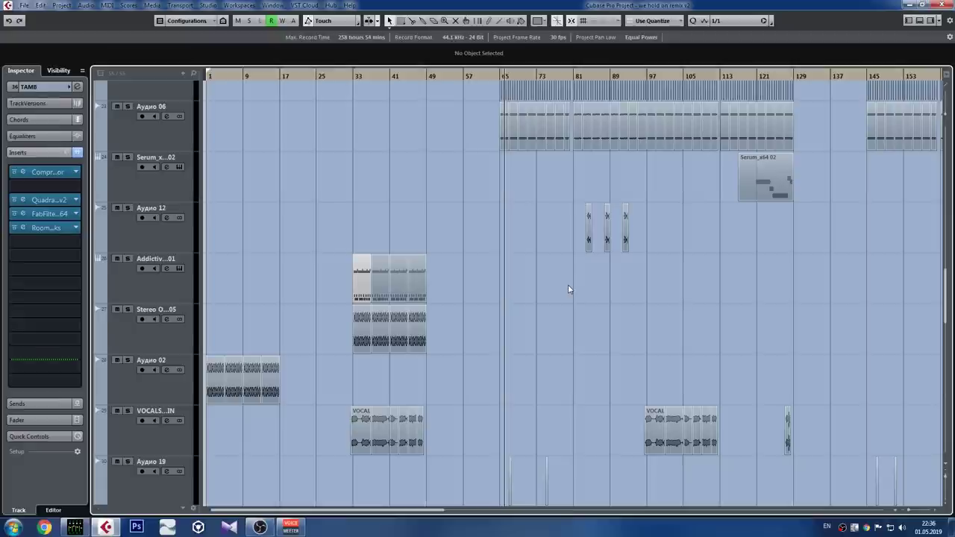
Step: Activate the iZotope Ozone 7 Maximizer insert on the Stereo Out channel and return to the project
key("F3")
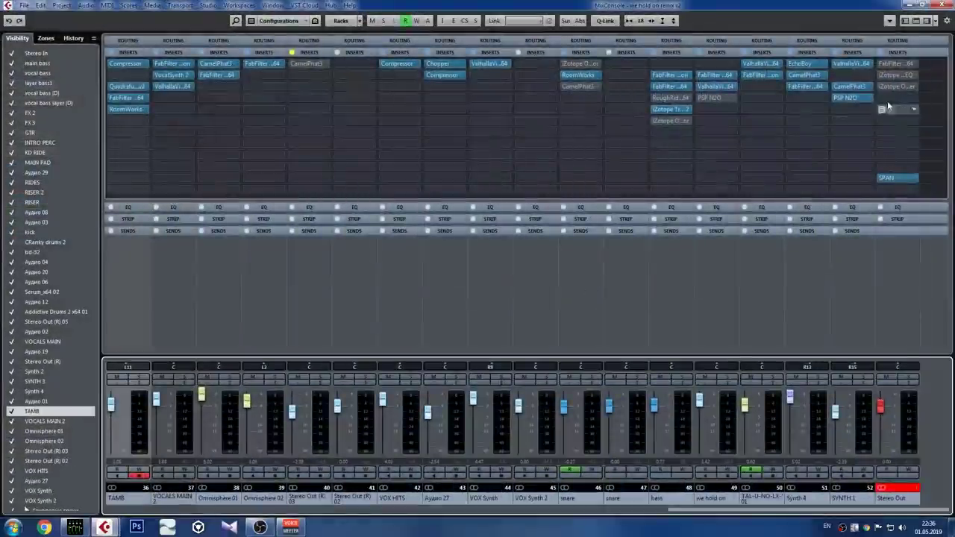
left_click(896, 110)
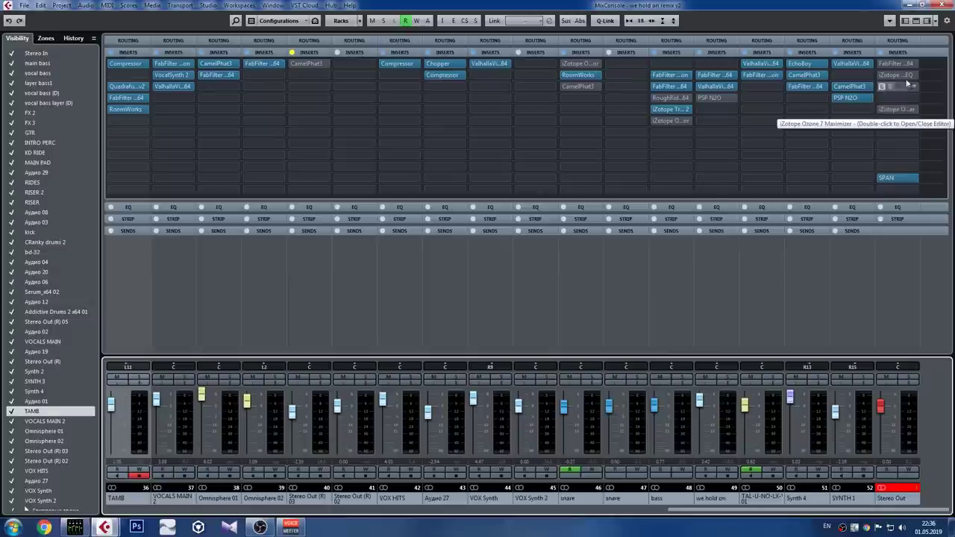
key("F3")
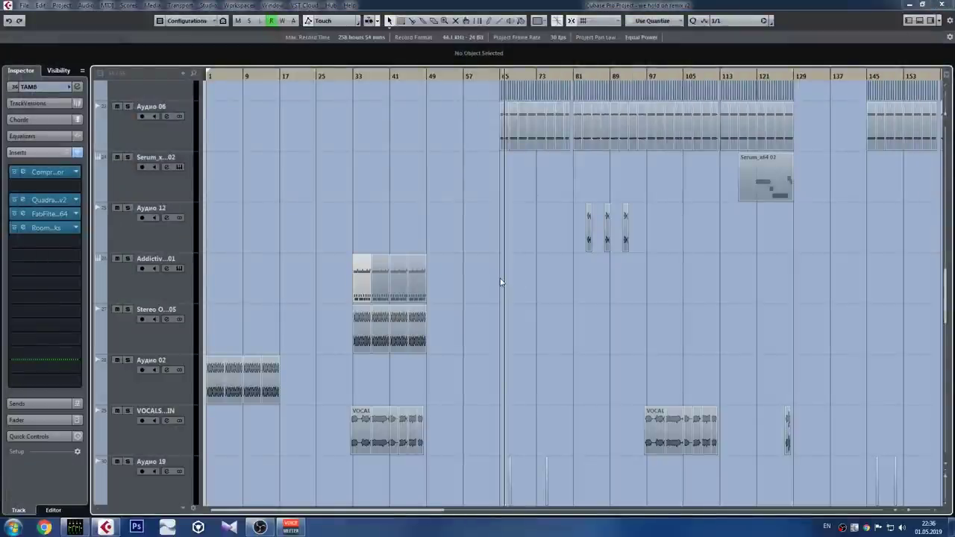
key("F3")
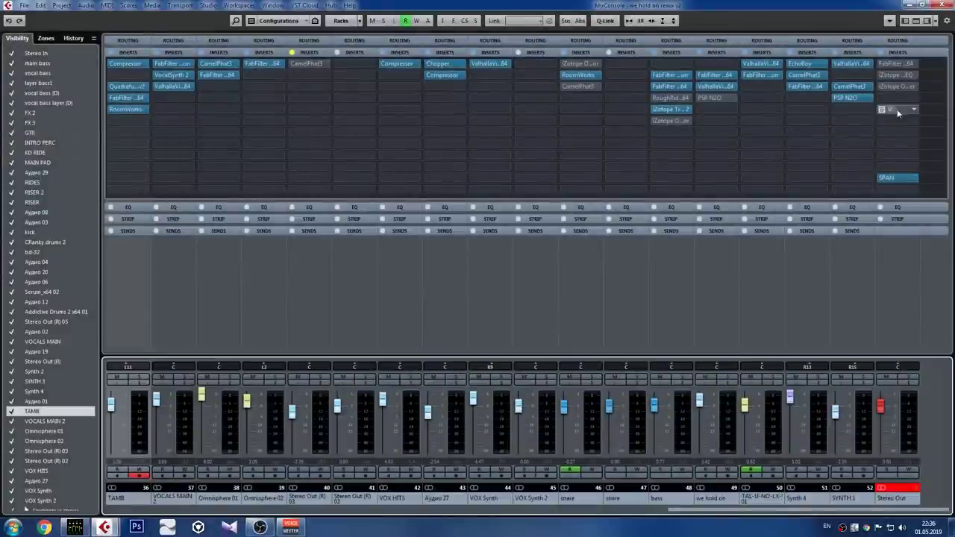
left_click(882, 109)
left_click(937, 5)
Step: Play the mix from about bar 65 and check the channel and Stereo Out levels in the mixer
left_click_drag(487, 76, 514, 90)
key("space")
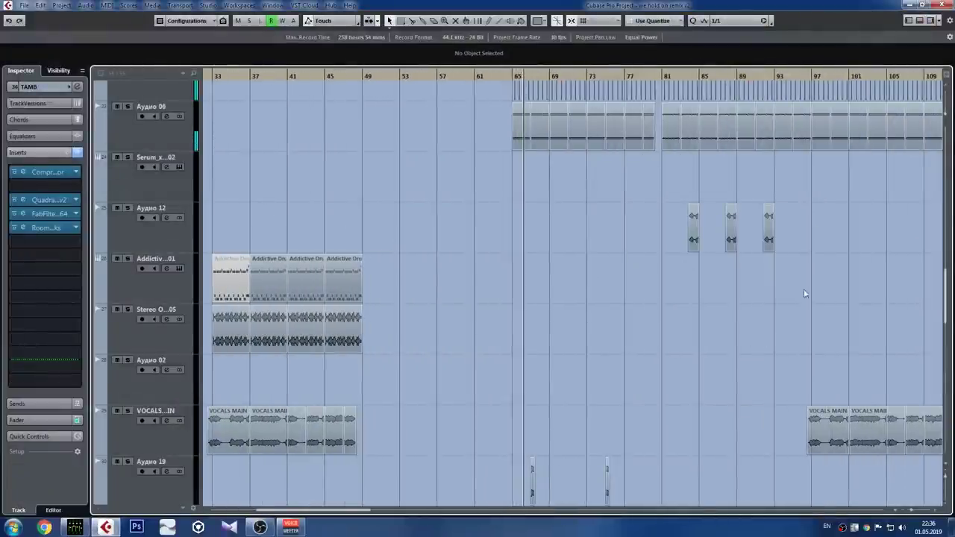
key("F3")
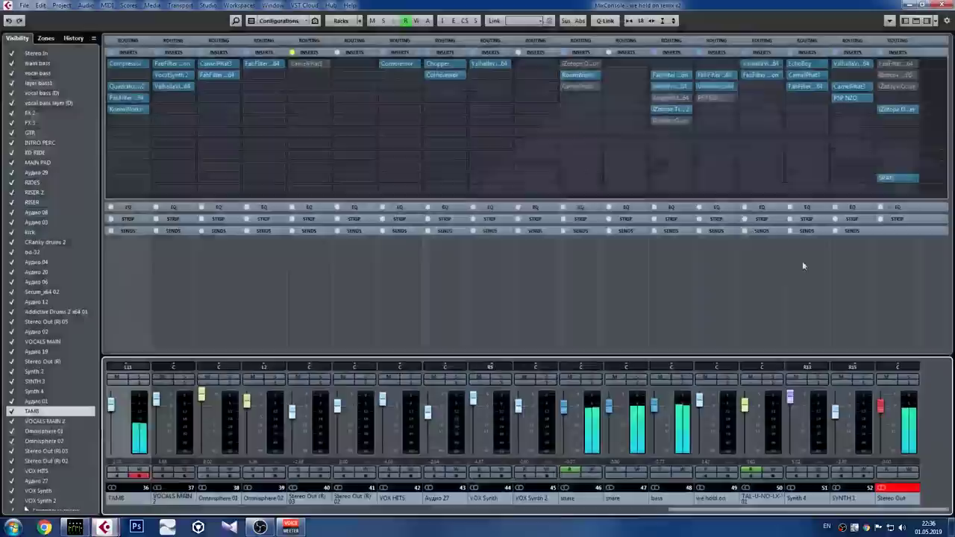
left_click(946, 6)
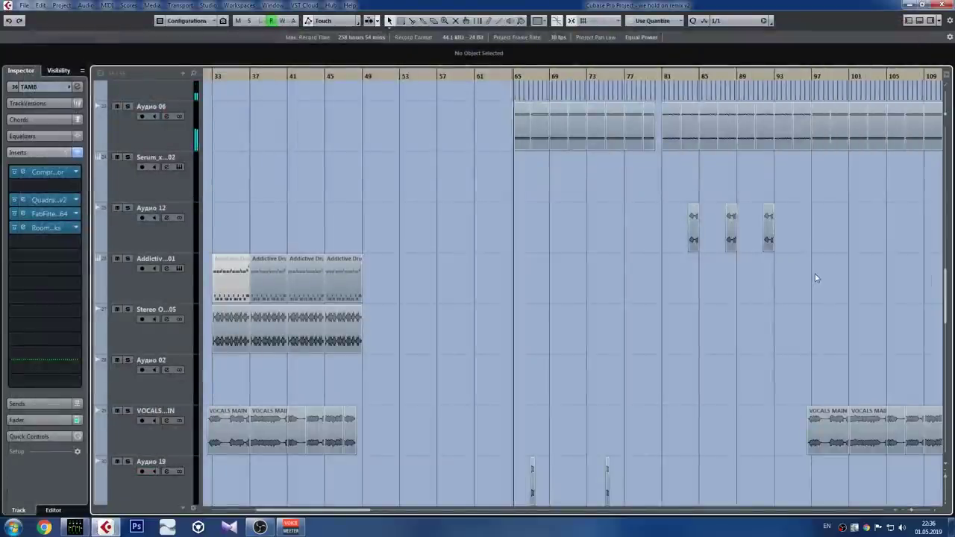
Step: Bypass the Ozone 7 Maximizer on Stereo Out again and reset the channel's clip indicator
key("F3")
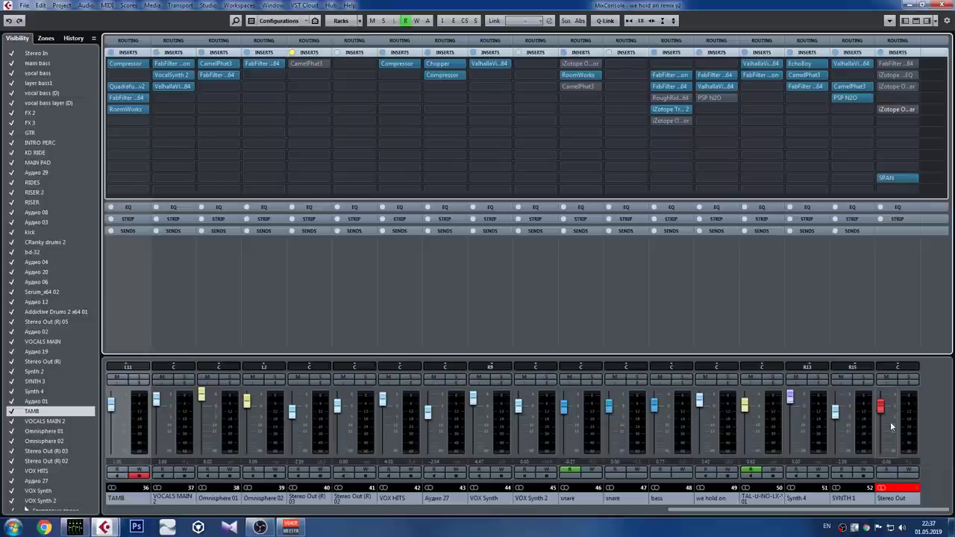
left_click(899, 491)
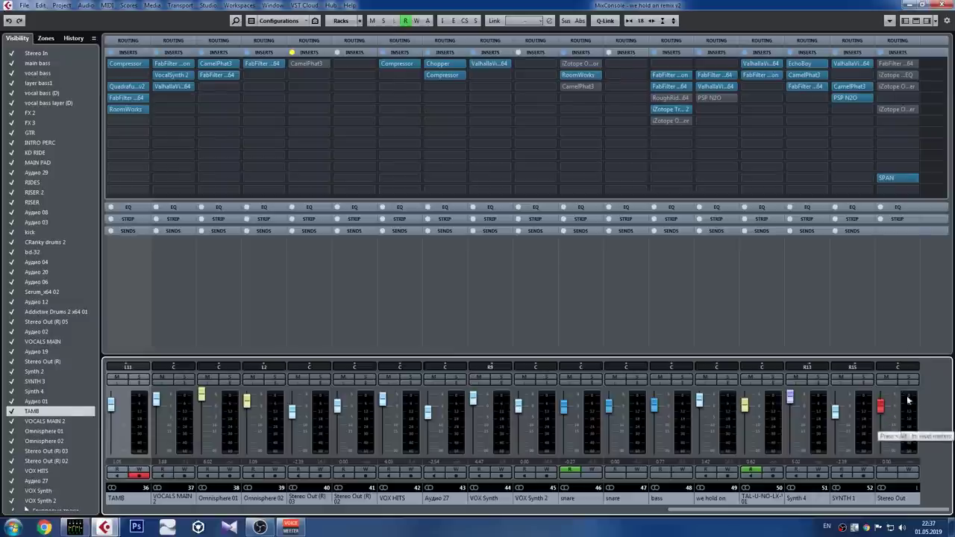
left_click(945, 6)
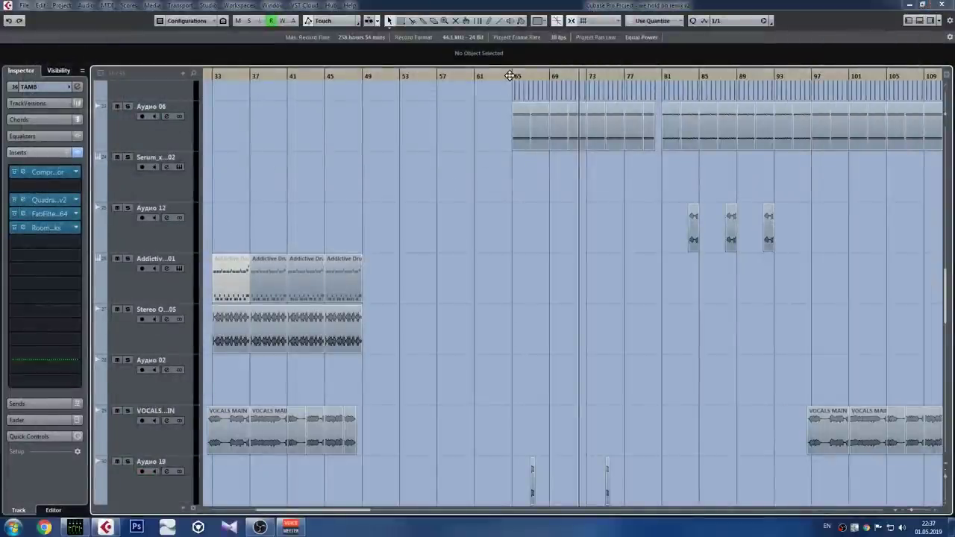
Step: Open the FabFilter Pro-Q 2 insert of the Stereo Out channel and place its window over the project arrangement
key("F3")
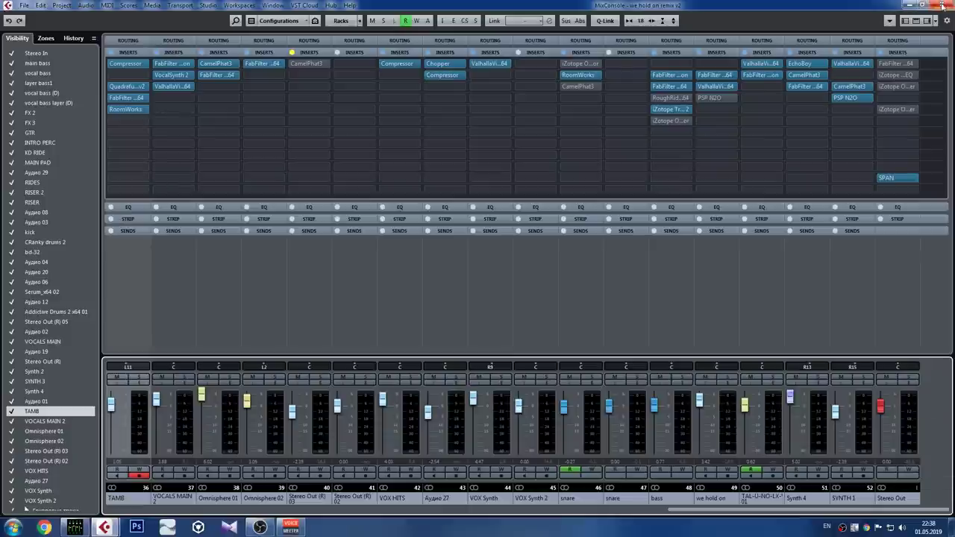
double_click(890, 65)
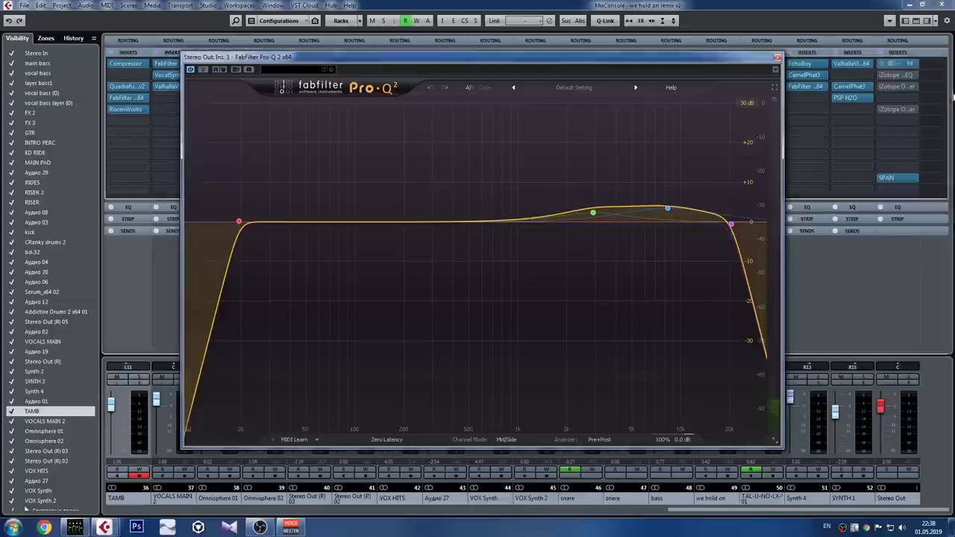
left_click(941, 5)
left_click_drag(632, 62, 671, 110)
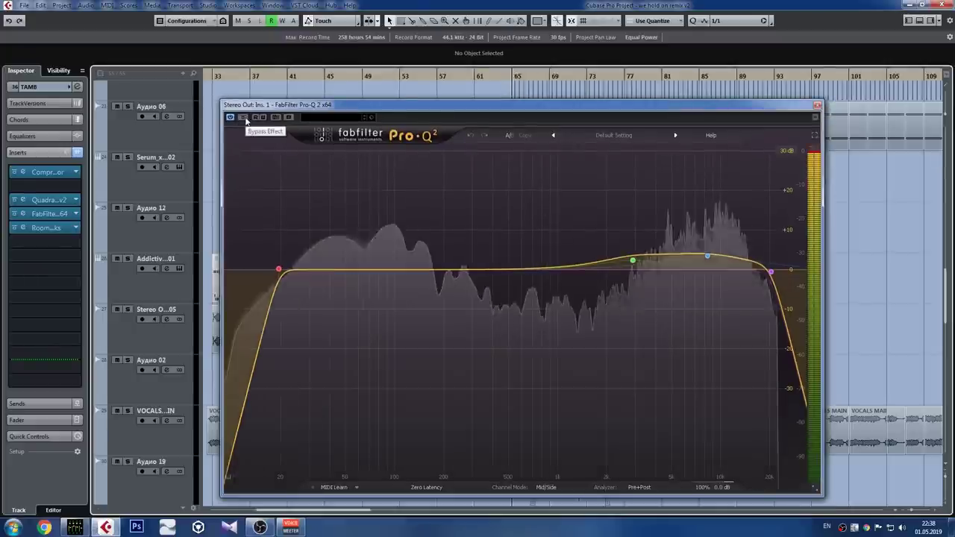
Step: Compare playback with Pro-Q 2 active and bypassed, leave it bypassed, and examine its high-frequency bell bands
key("space")
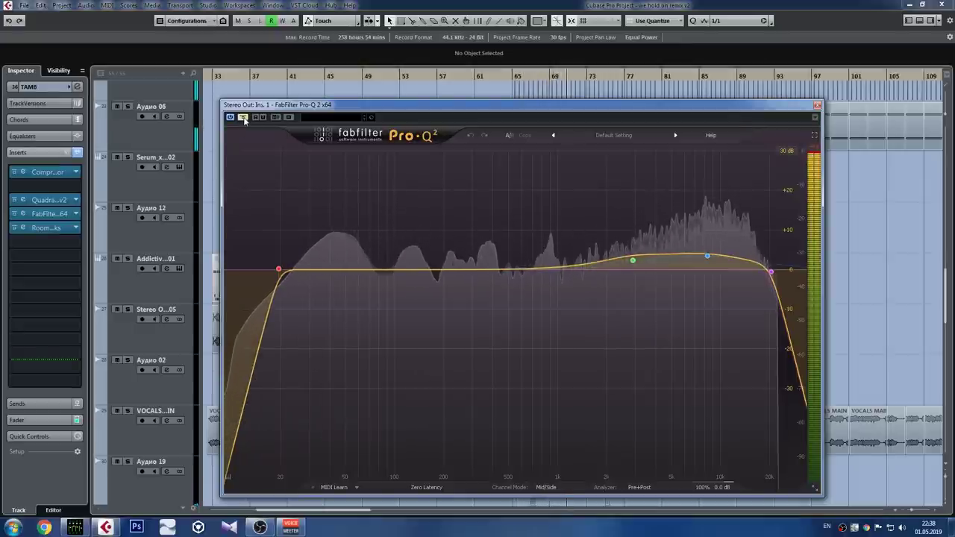
left_click(245, 119)
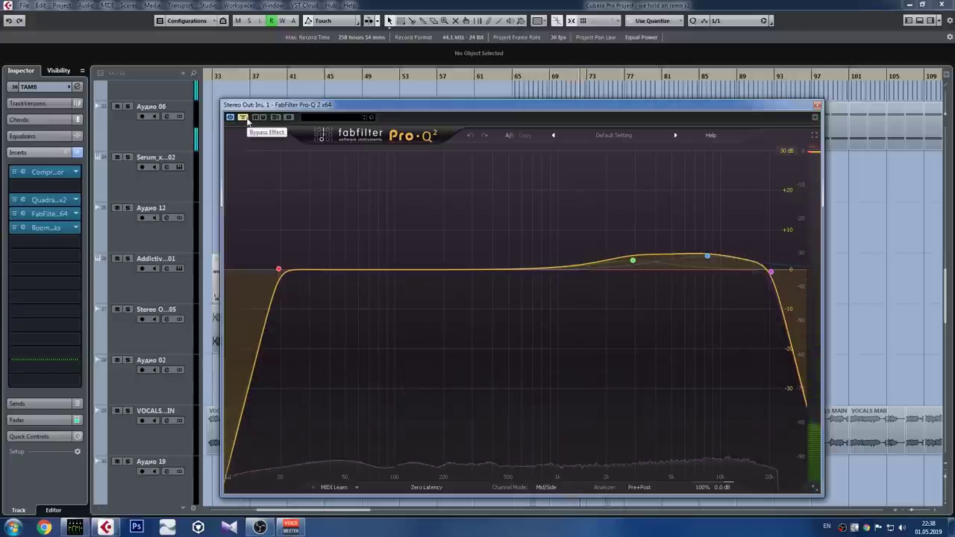
left_click(245, 119)
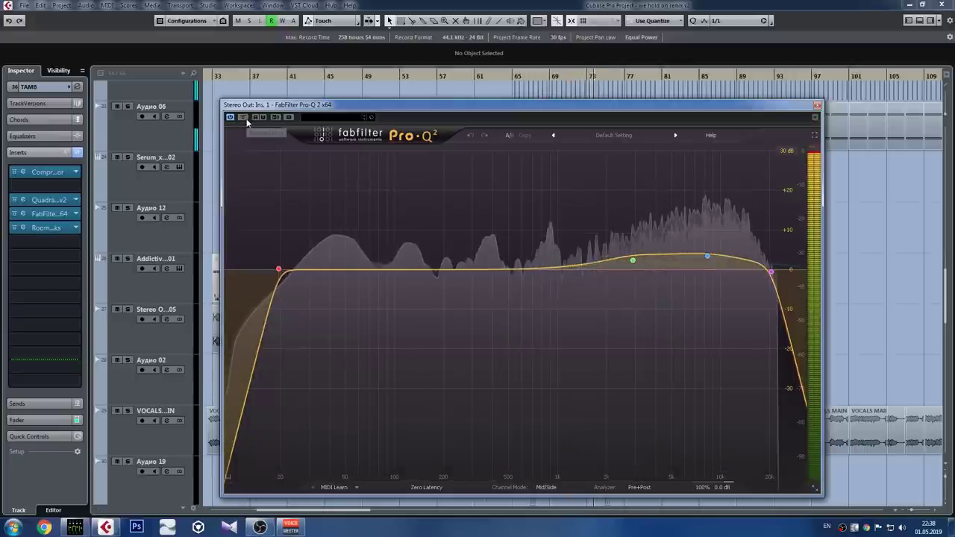
left_click(246, 121)
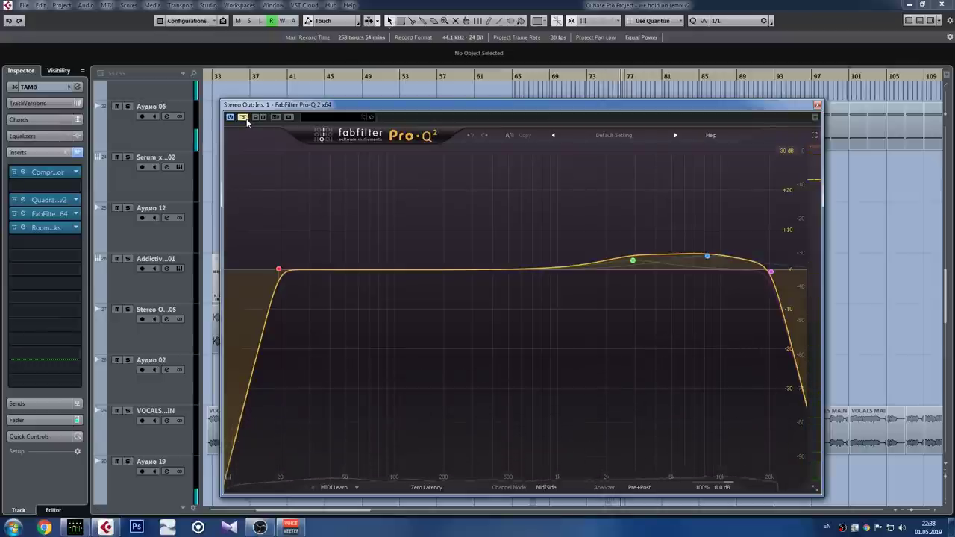
left_click_drag(567, 203, 749, 312)
left_click_drag(732, 191, 596, 287)
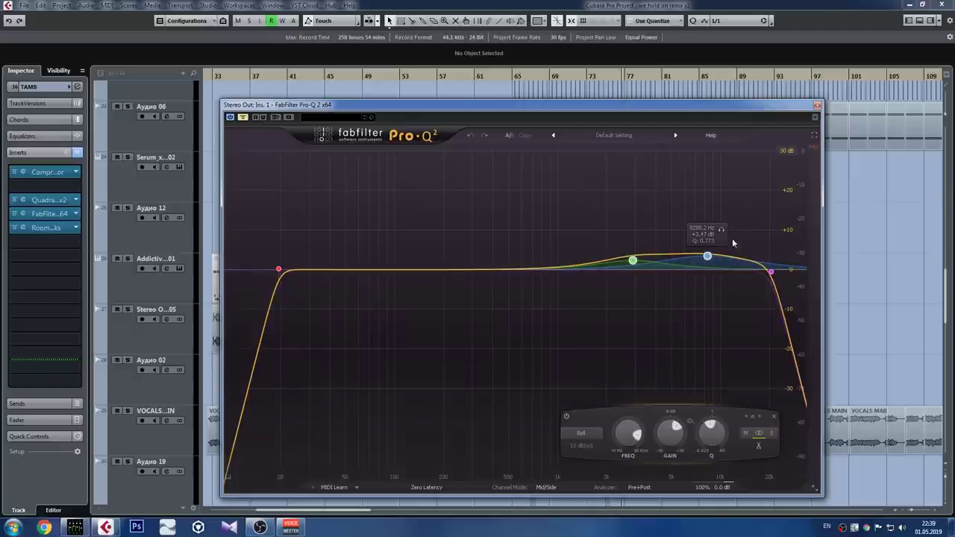
Step: Examine the two high-frequency bells, the high cut and the low cut bands of Pro-Q 2
left_click_drag(739, 216, 624, 275)
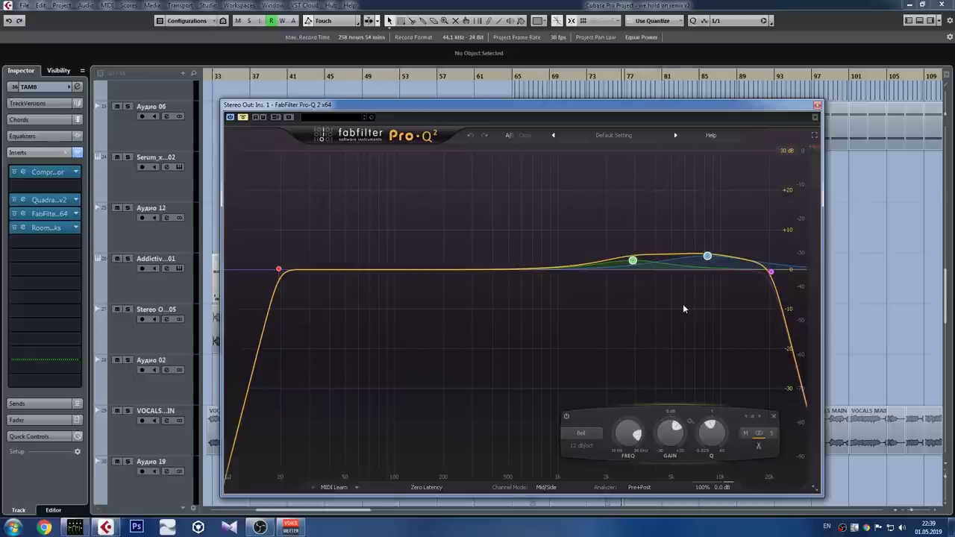
mouse_move(716, 282)
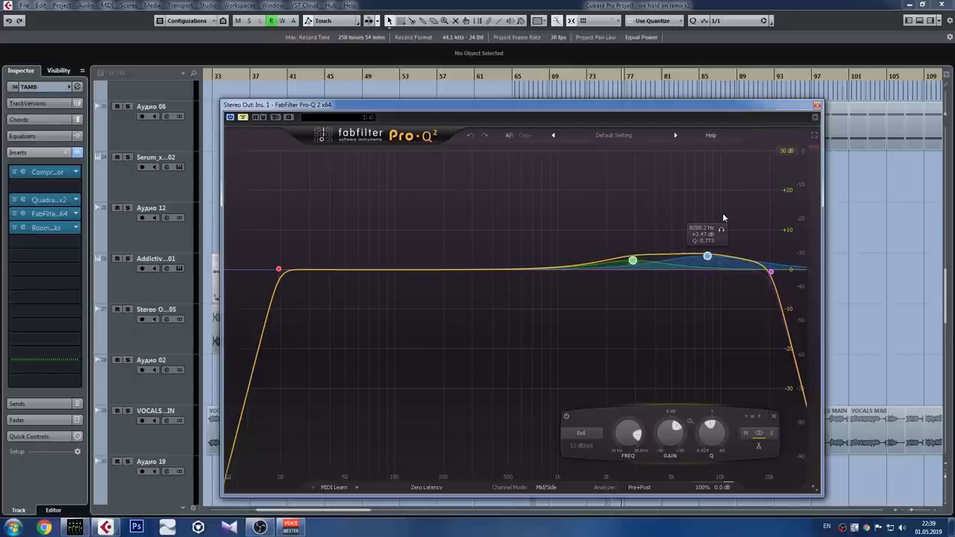
left_click(708, 256)
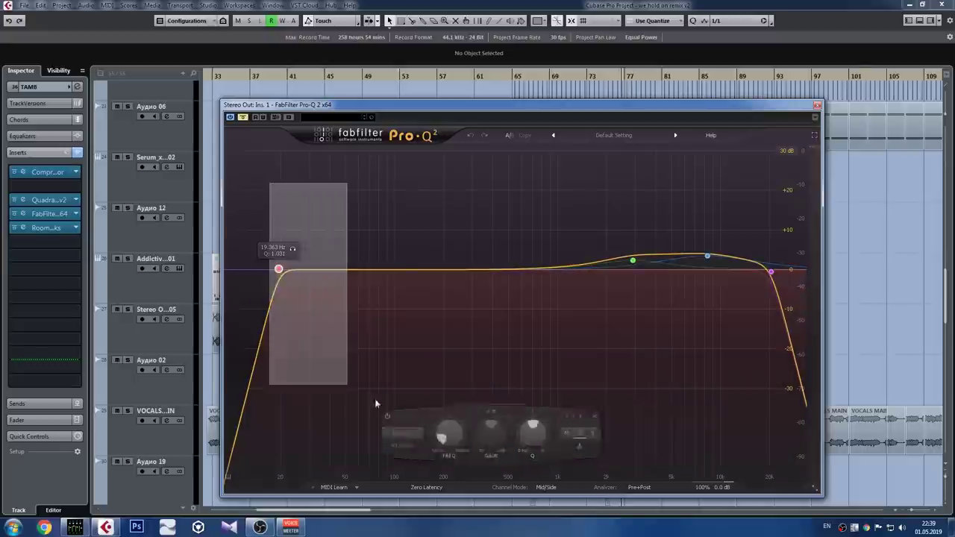
left_click(771, 271)
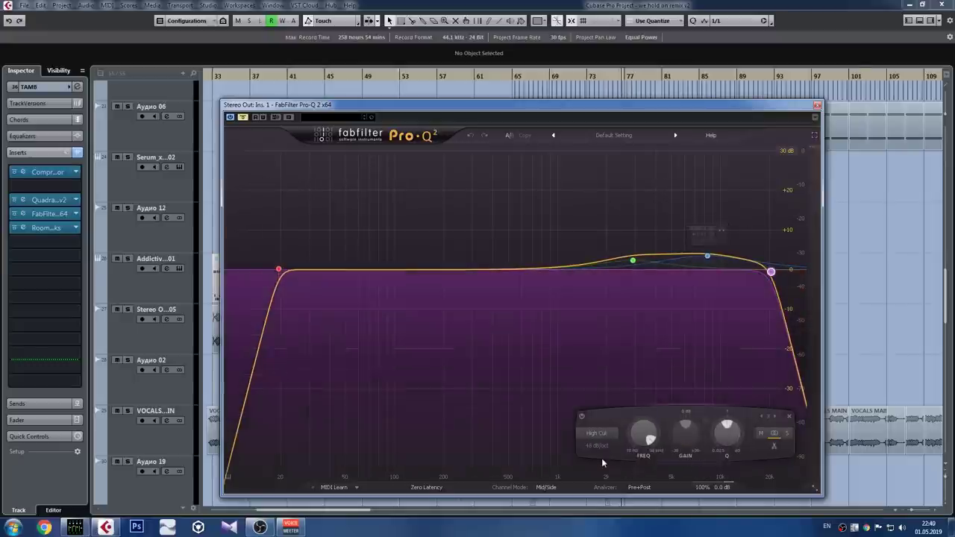
left_click(278, 269)
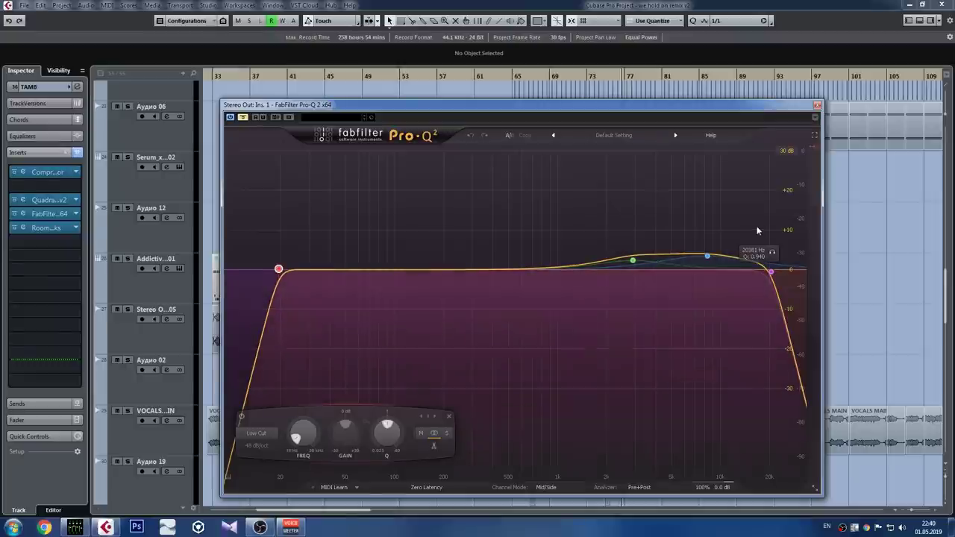
left_click(790, 354)
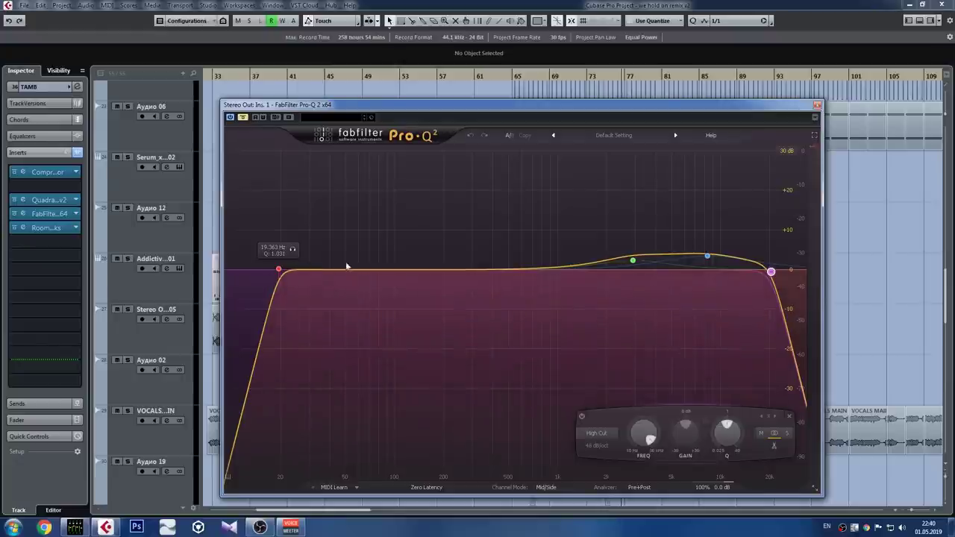
Step: Try a mid-only bell cut of about 3.3 dB near 38 Hz in Pro-Q 2
left_click_drag(323, 270, 329, 270)
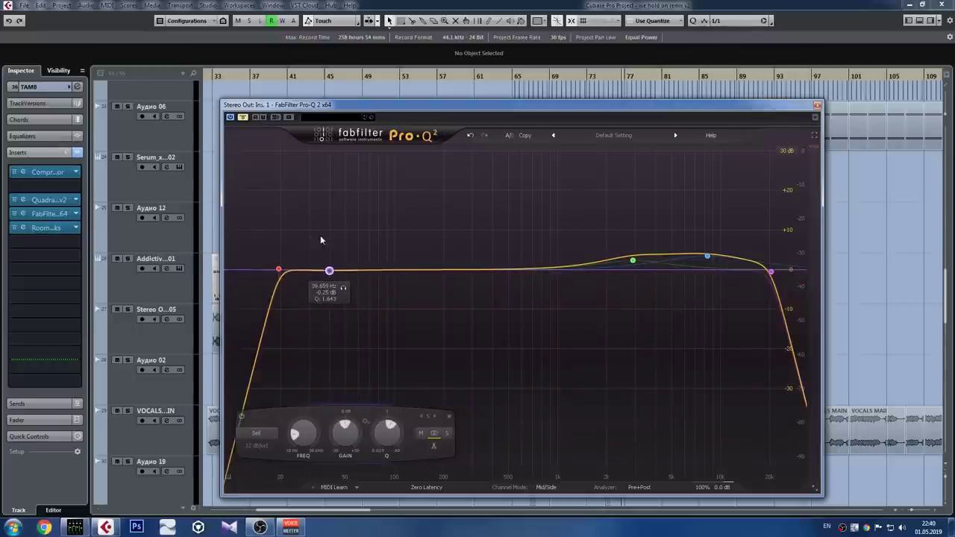
left_click(420, 435)
left_click_drag(344, 429, 311, 428)
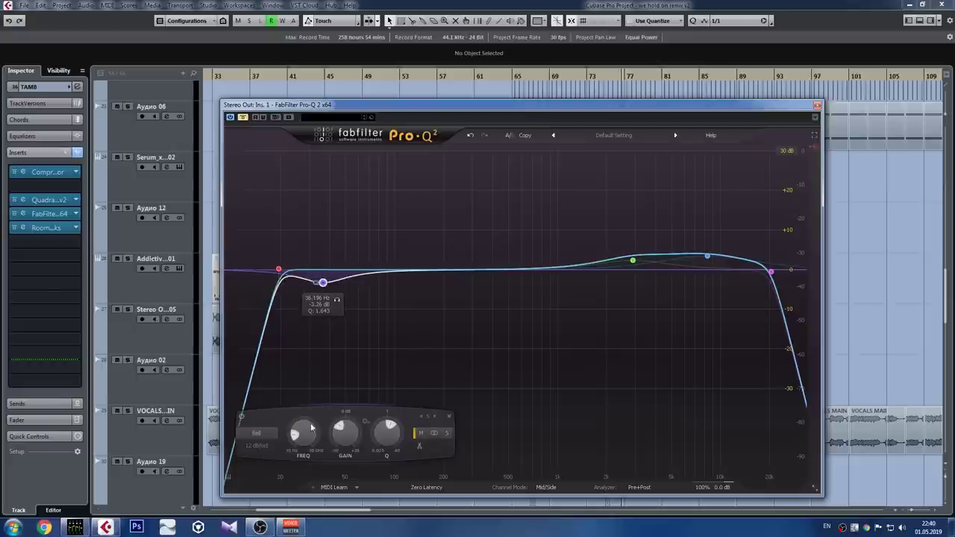
Step: Try the added mid-only band as a Low Cut with a different slope and move it down in frequency
left_click(257, 433)
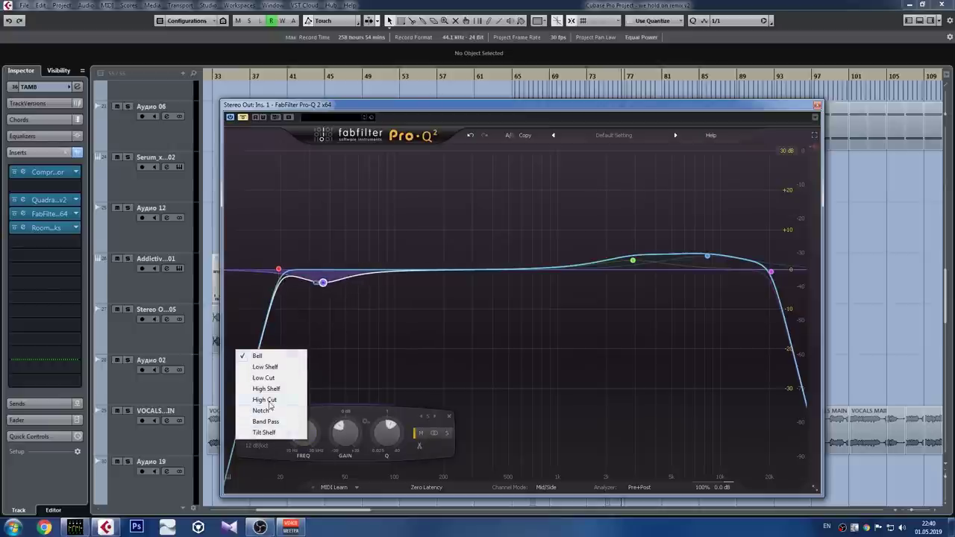
left_click(279, 378)
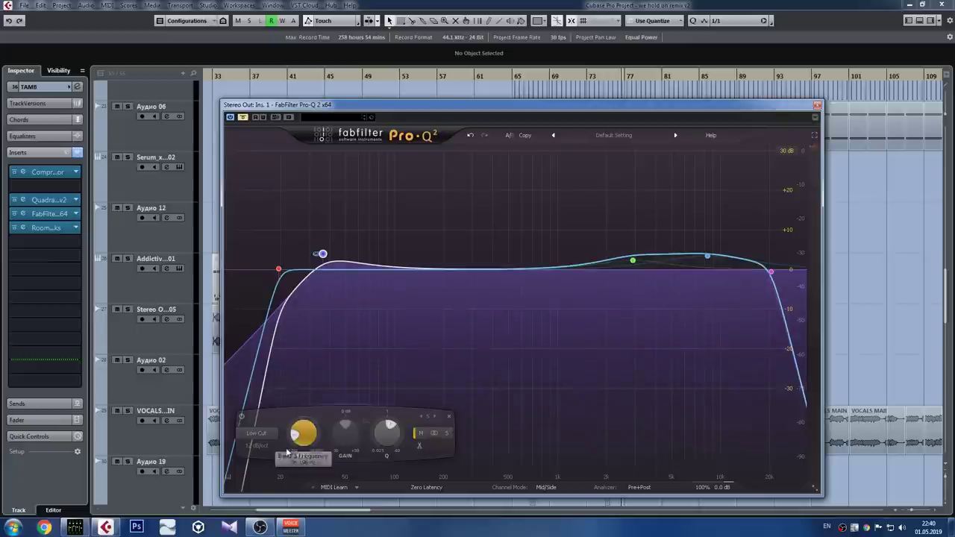
left_click(257, 445)
left_click(278, 424)
left_click_drag(322, 254, 295, 280)
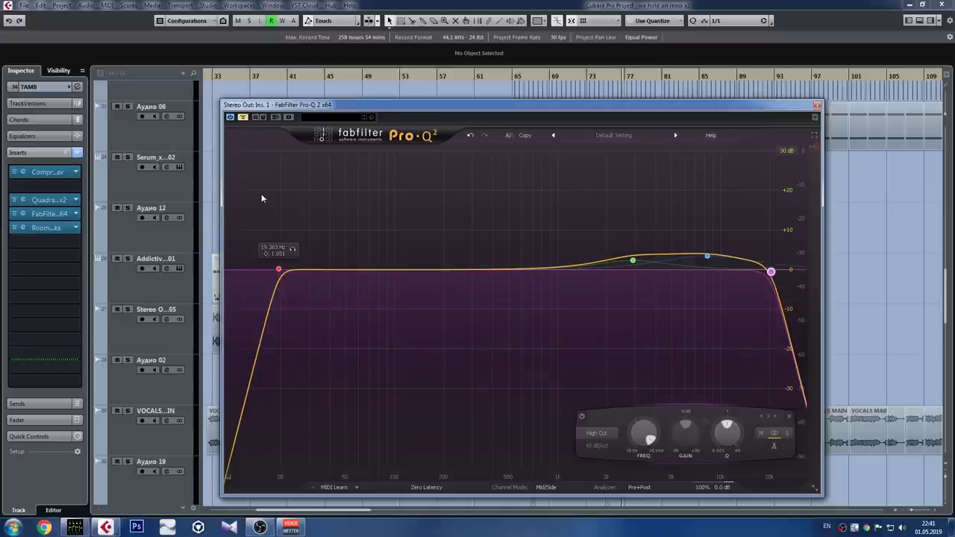
Step: Try a bell boost of about 1.6 dB in the low mids, between the low cut and the high-frequency bells, and remove it
left_click_drag(587, 196, 726, 332)
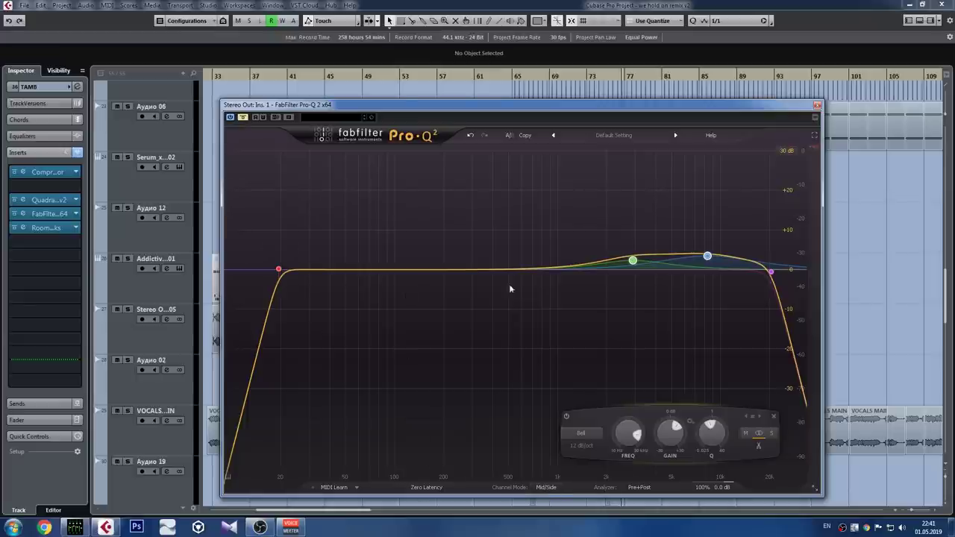
mouse_move(506, 271)
left_mouse_down()
mouse_move(505, 256)
mouse_move(488, 251)
mouse_move(516, 264)
left_mouse_up()
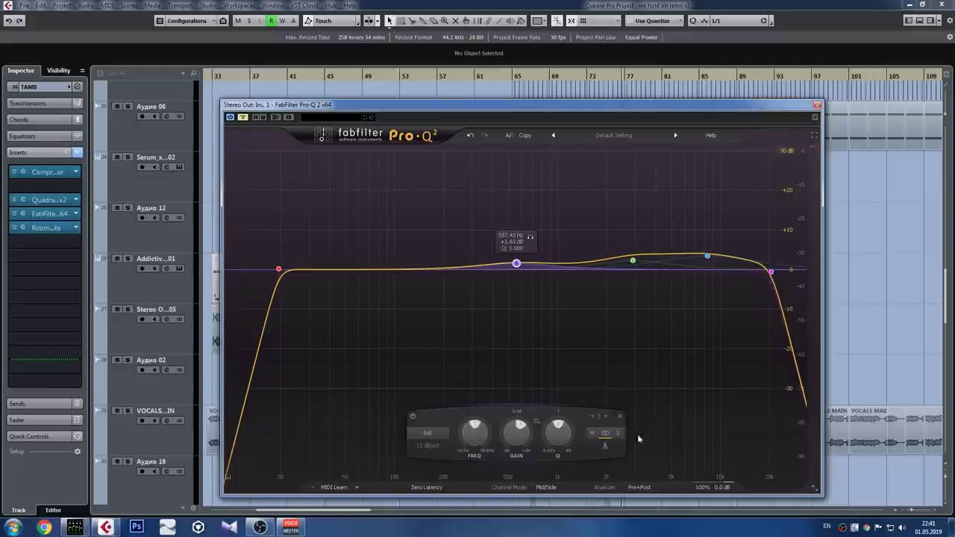
left_click(619, 416)
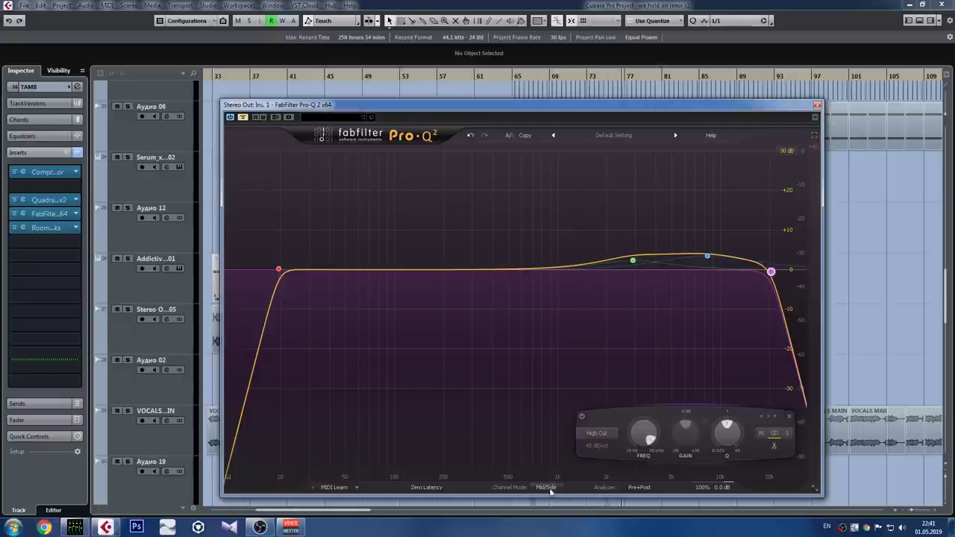
Step: Try a mid-only bell boost of about 3 dB near 474 Hz and another bell near 392 Hz, removing each
left_click_drag(515, 269, 505, 258)
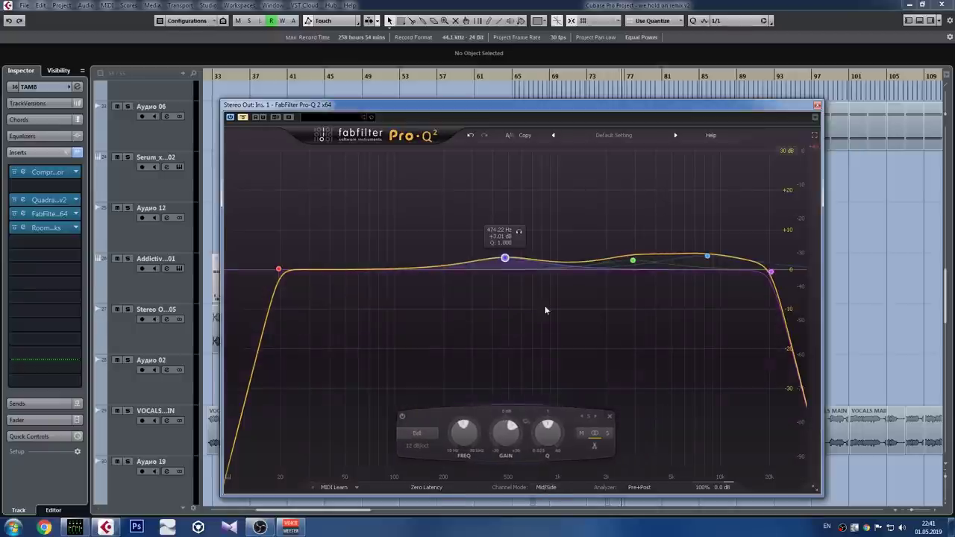
left_click(595, 434)
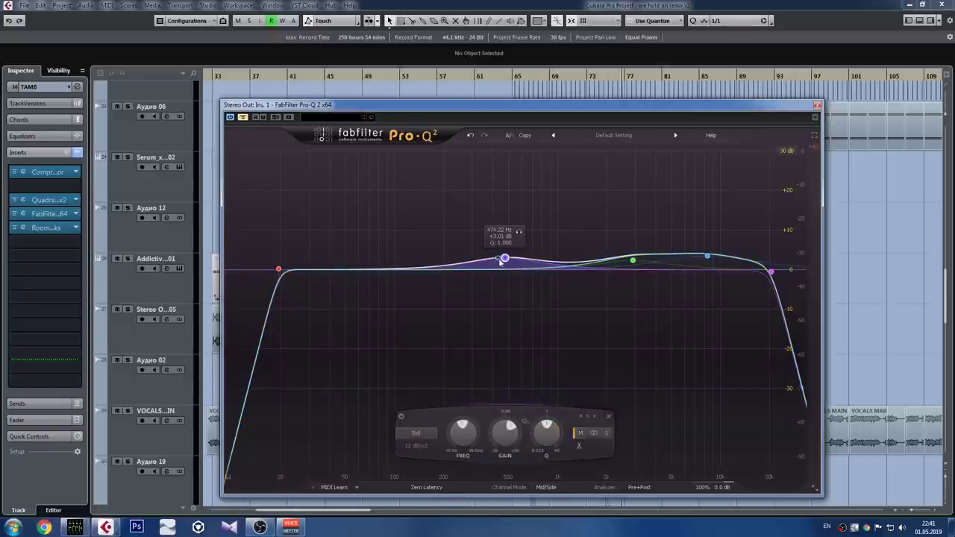
left_click(610, 416)
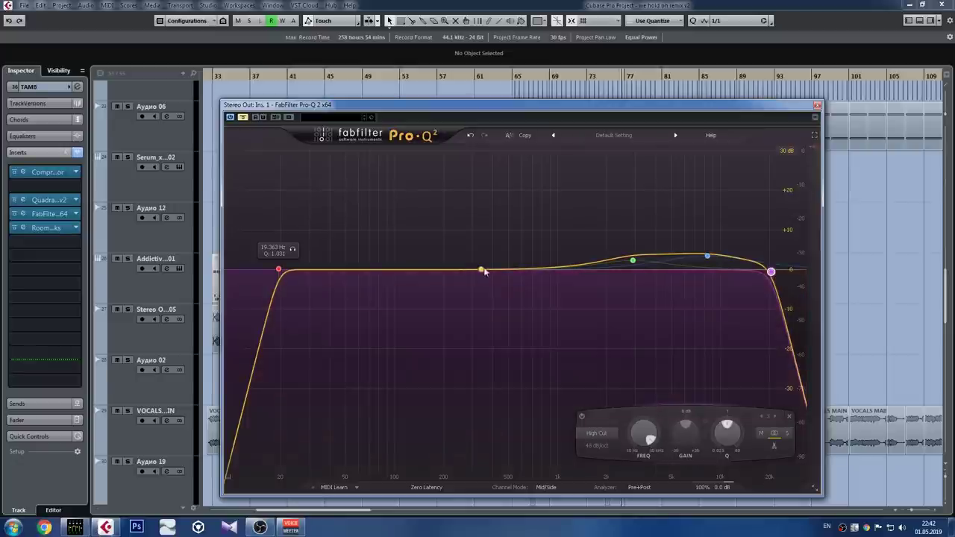
left_click_drag(454, 271, 491, 269)
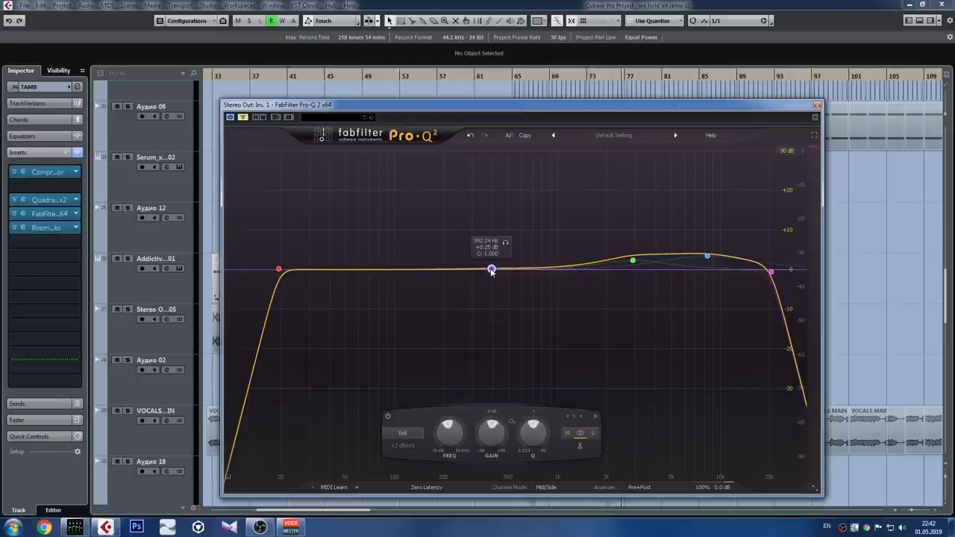
left_click(595, 417)
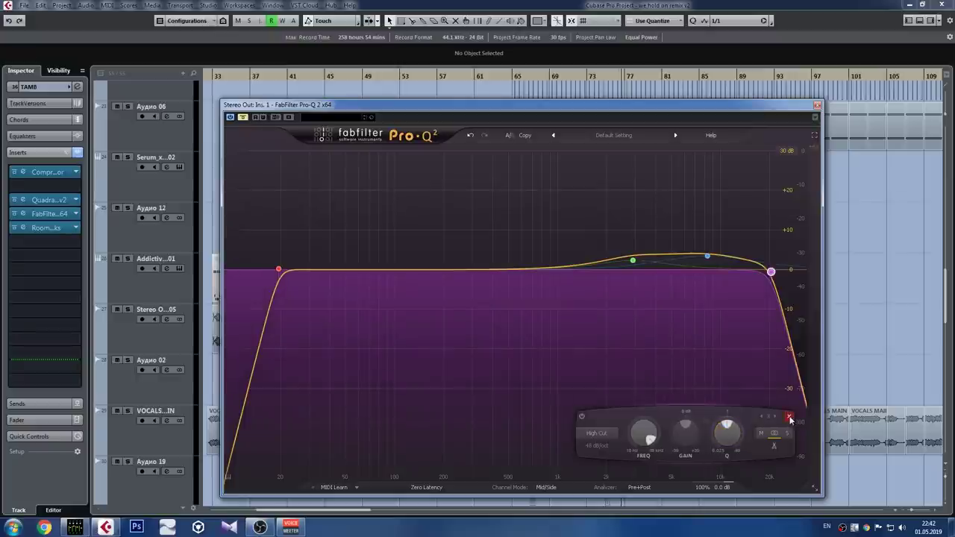
Step: Close the Pro-Q 2 window and reactivate the Pro-Q 2 insert on Stereo Out in the mixer
left_click(817, 106)
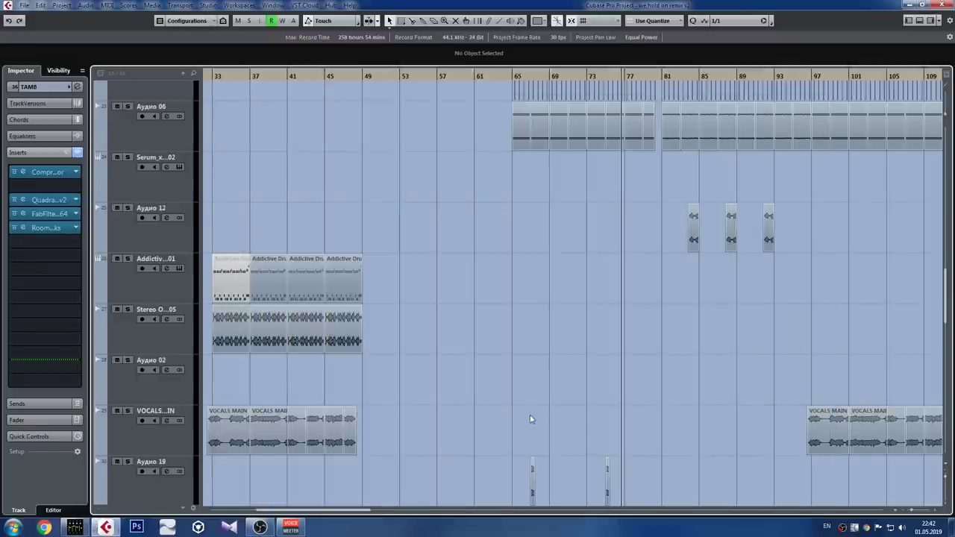
key("F3")
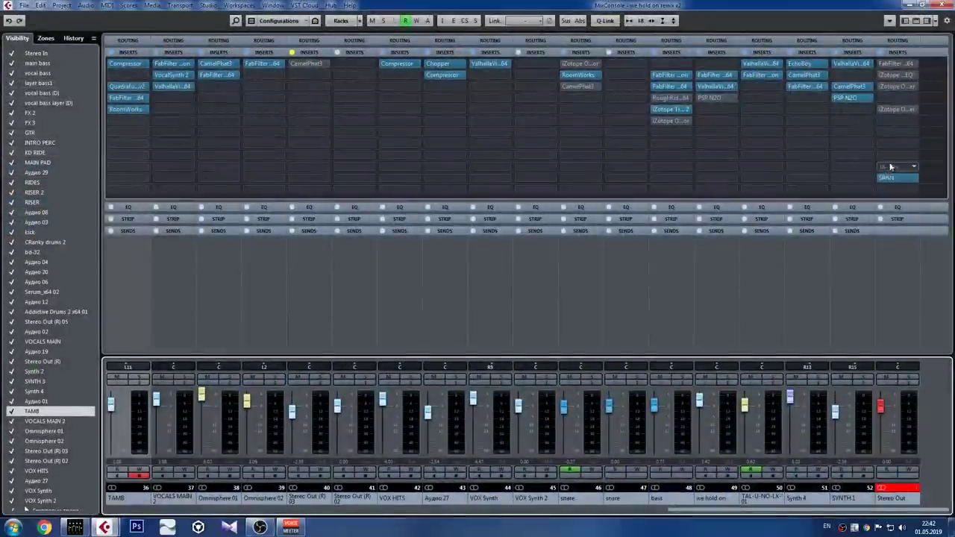
left_click(883, 64)
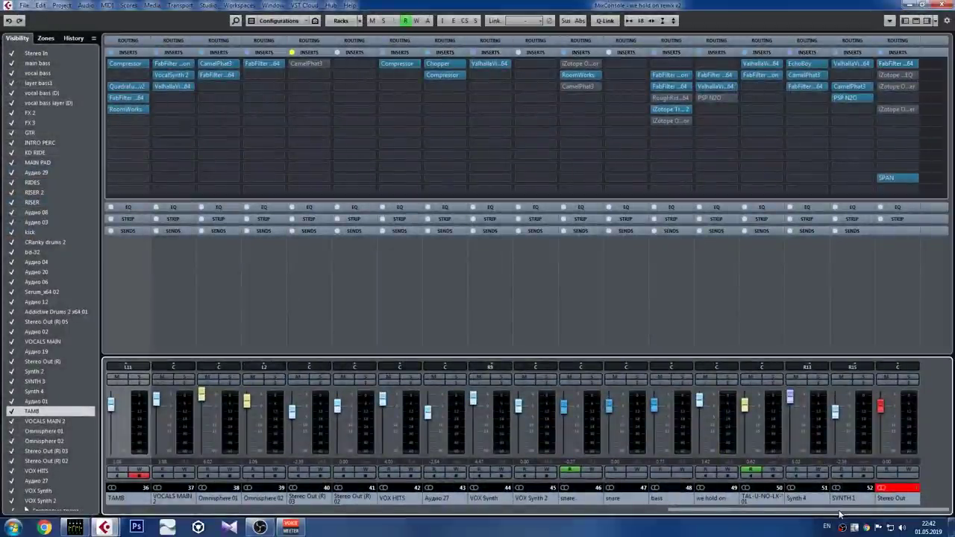
Step: Activate and open the Ozone 7 Dynamic EQ insert on Stereo Out, reposition its window and show its Band 6 settings
left_click(892, 75)
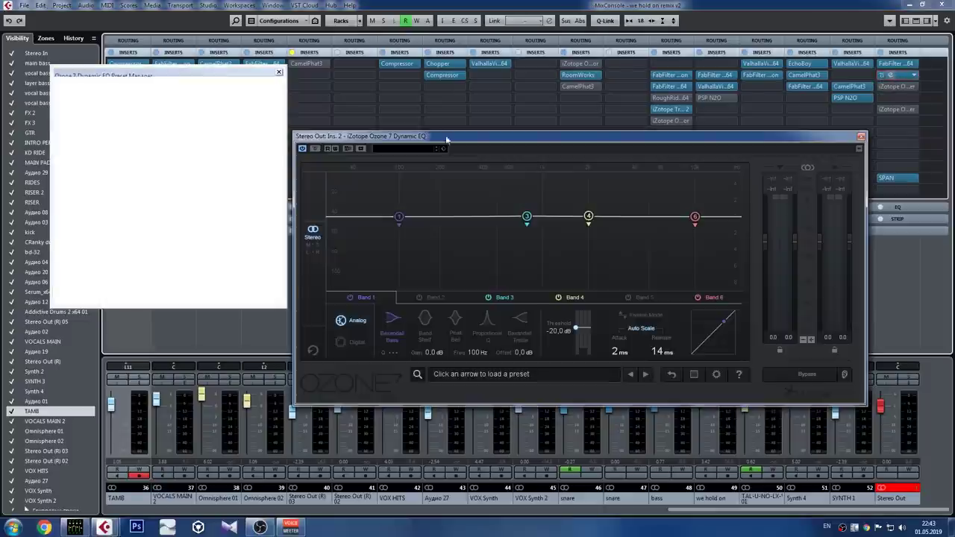
left_click(446, 139)
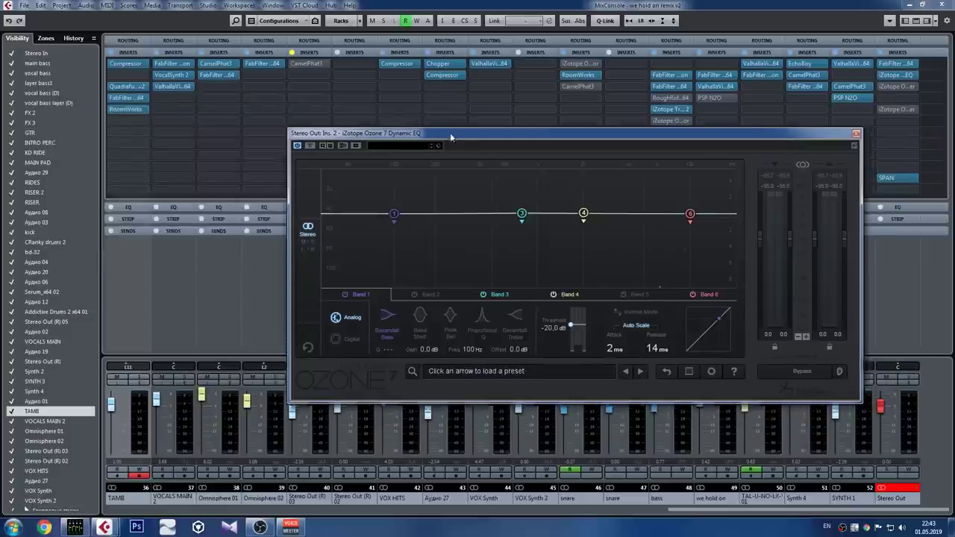
left_click_drag(451, 137, 352, 121)
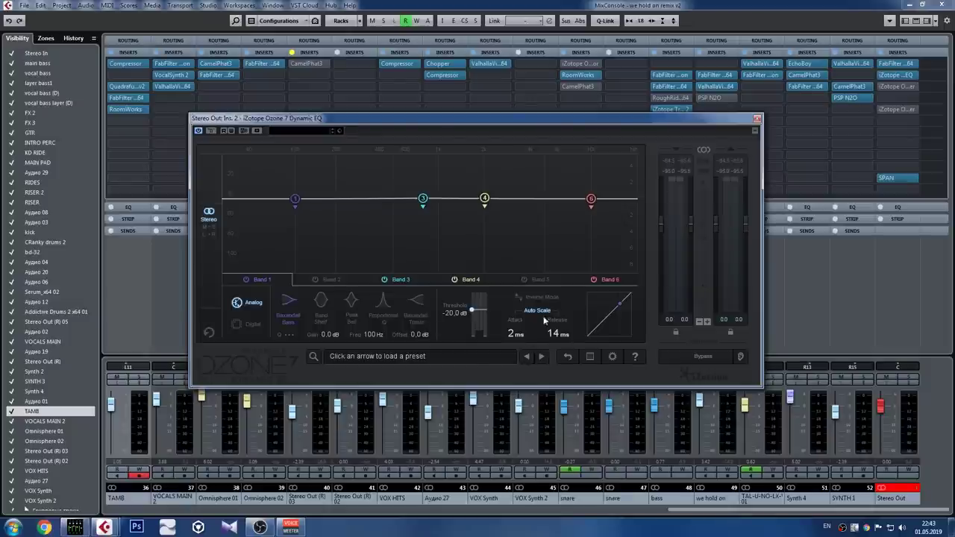
left_click_drag(402, 167, 446, 242)
left_click(610, 279)
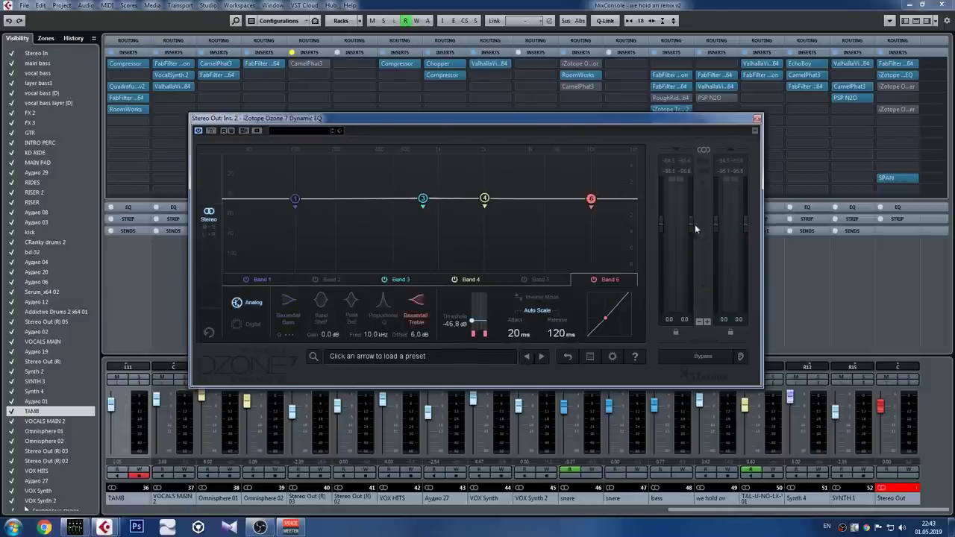
Step: Play the mix from about bar 65 and compare it with the Dynamic EQ active and bypassed, leaving it active
key("F3")
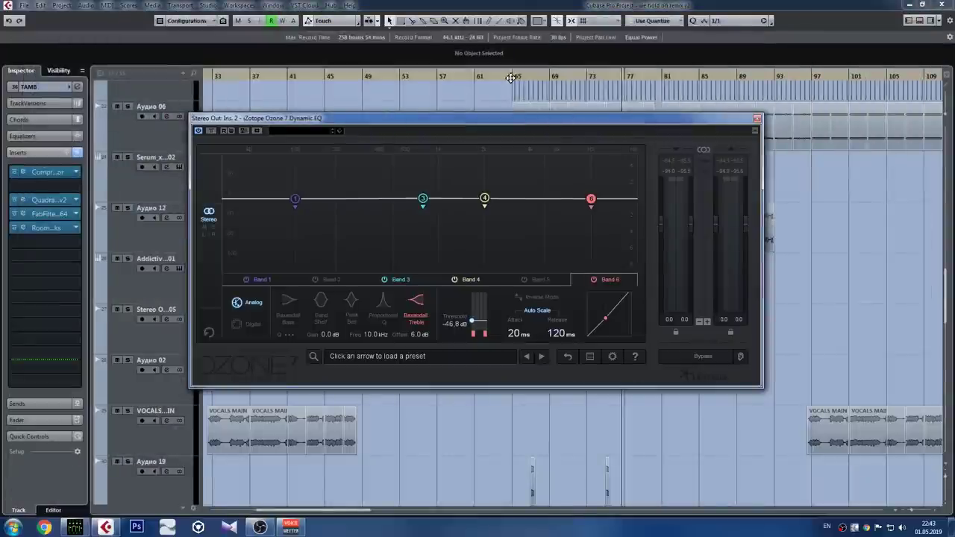
key("space")
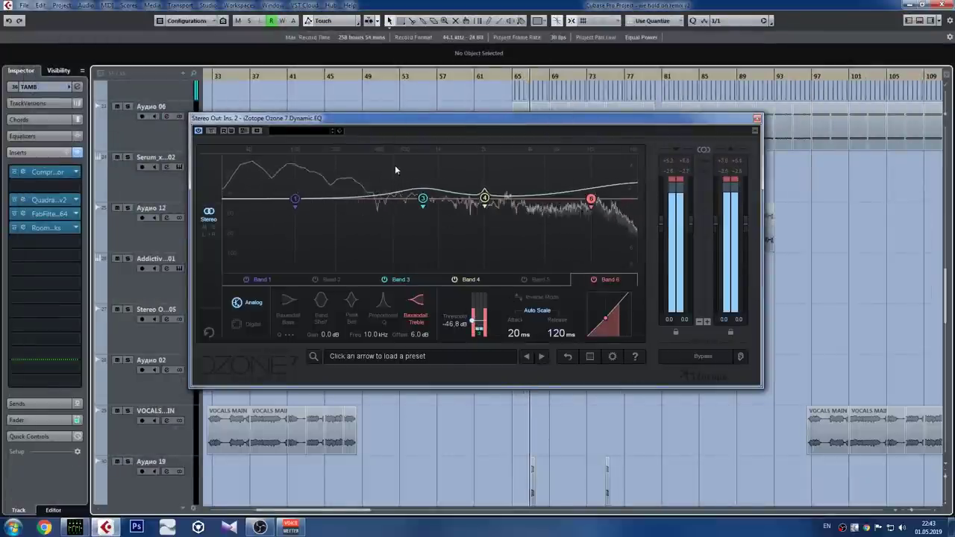
left_click(211, 131)
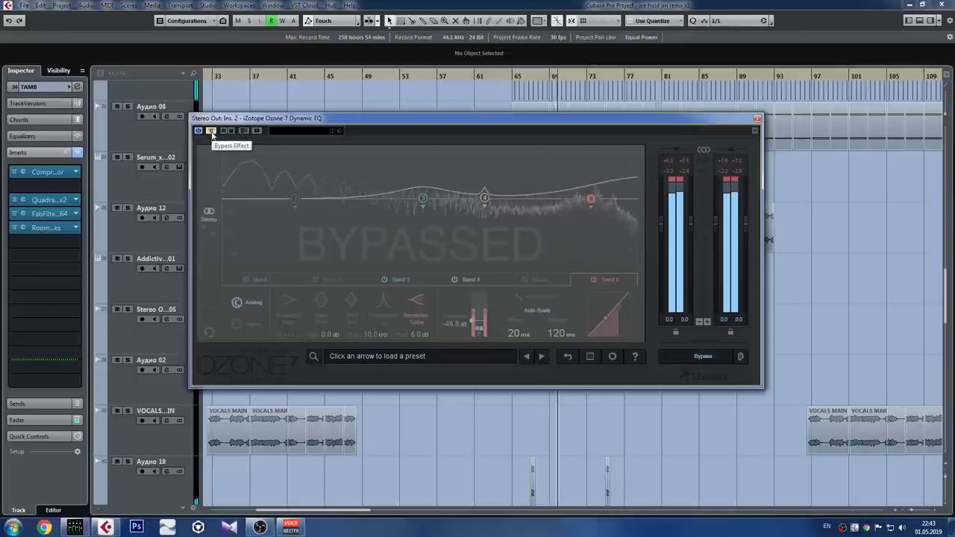
left_click(212, 132)
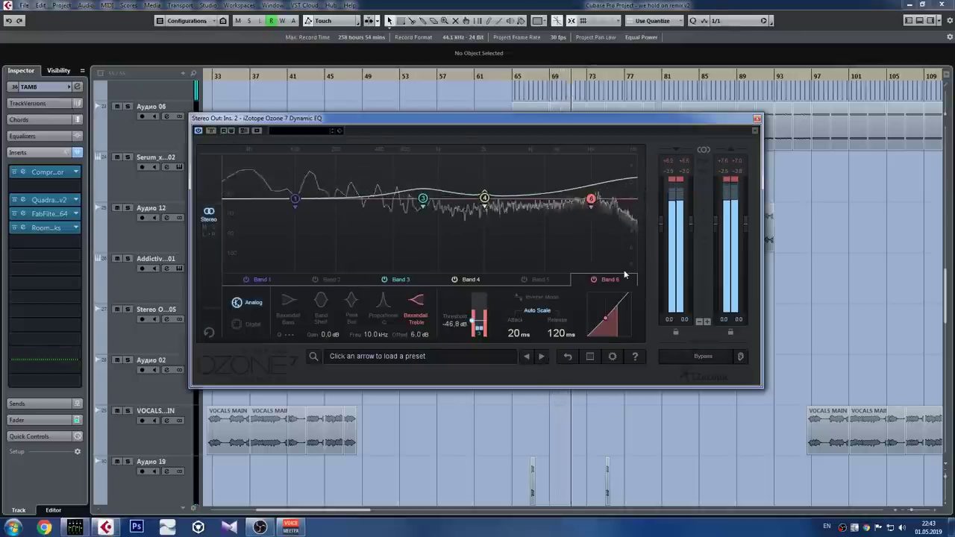
left_click(211, 131)
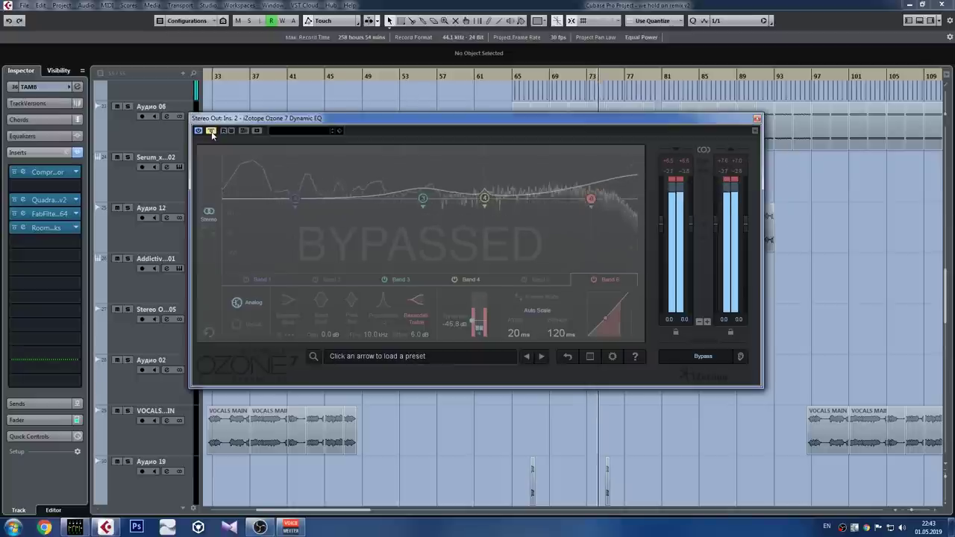
left_click(212, 131)
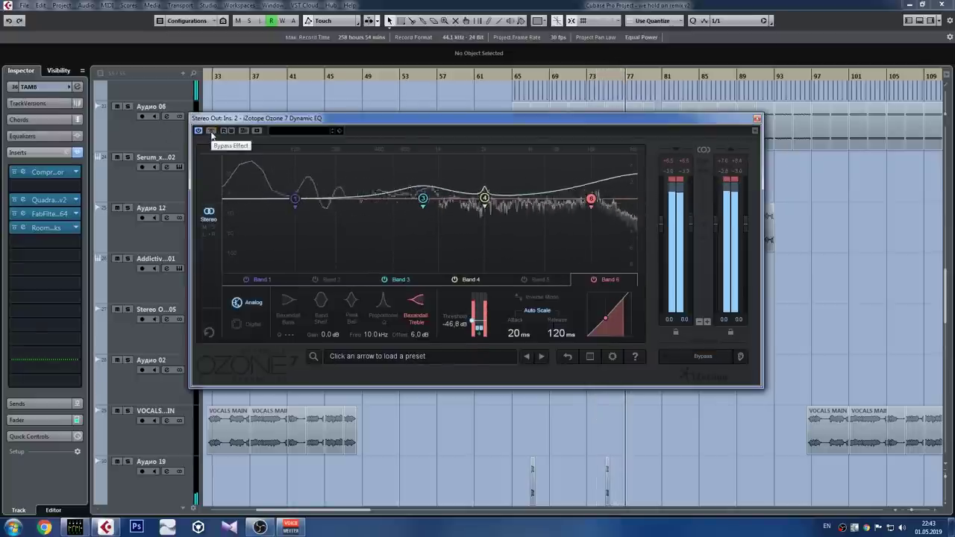
left_click(212, 132)
left_click(212, 131)
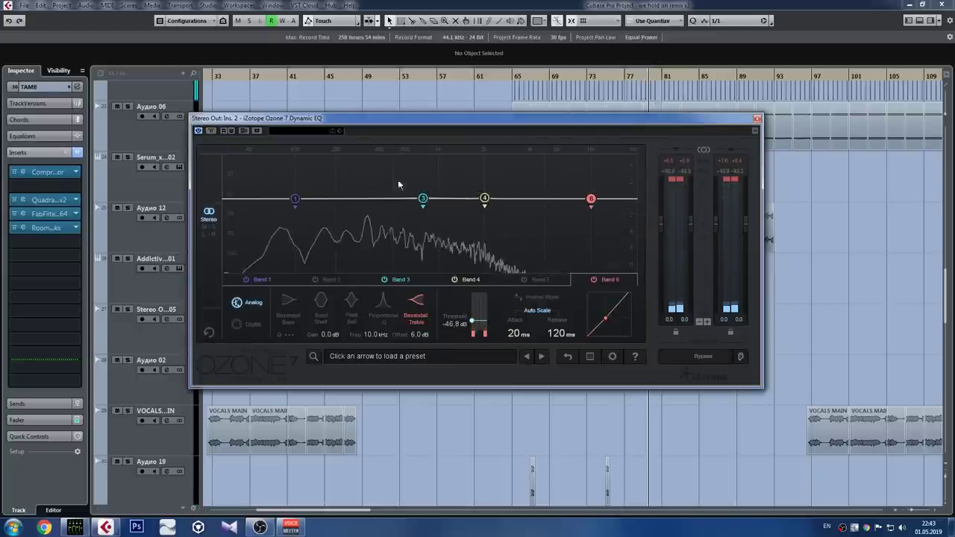
Step: Examine the Band 3 settings of the Dynamic EQ and close its window
left_click(423, 198)
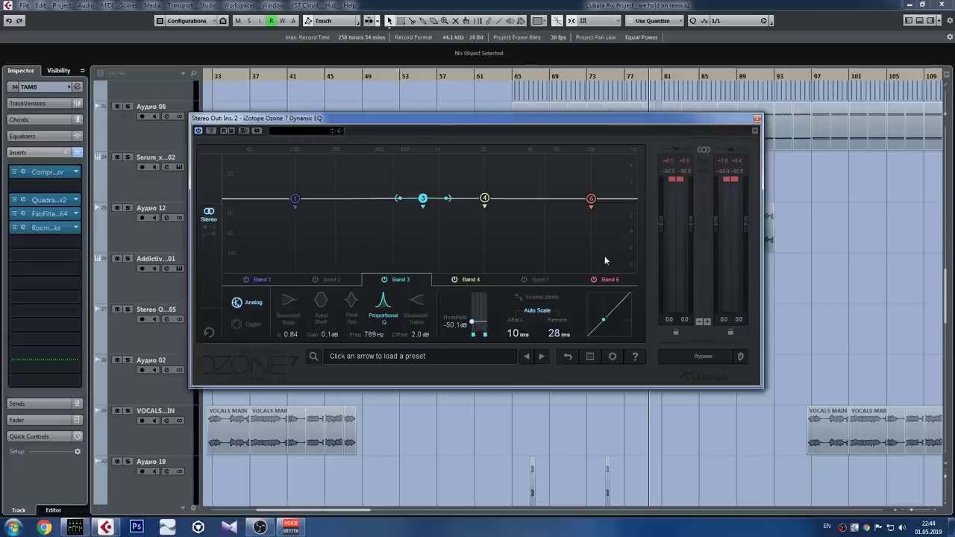
left_click(757, 120)
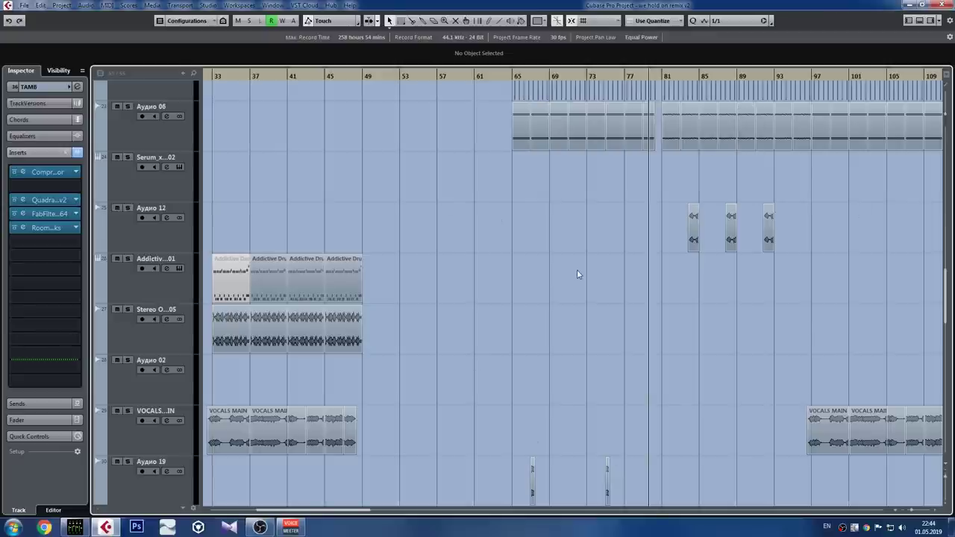
key("F3")
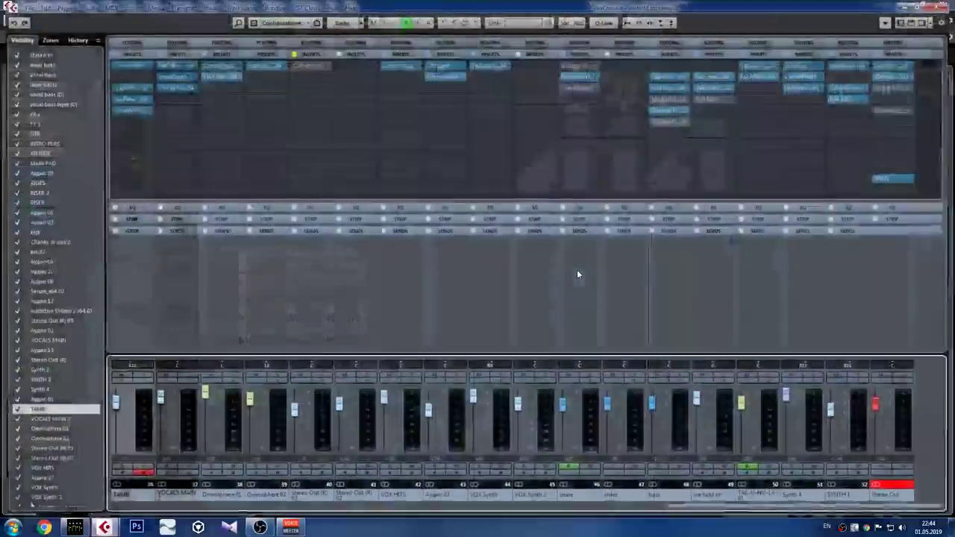
key("F3")
scroll(465, 356, "down", 8)
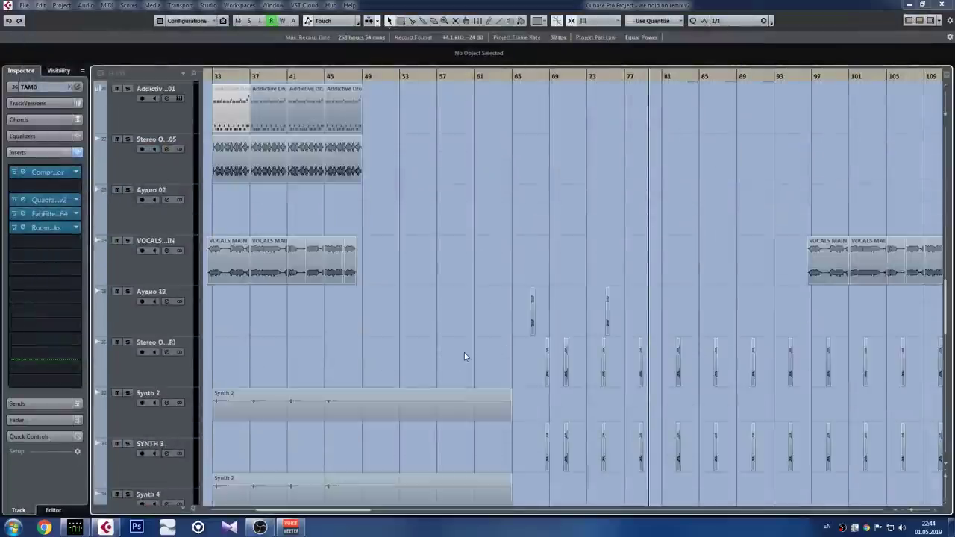
scroll(465, 356, "up", 3)
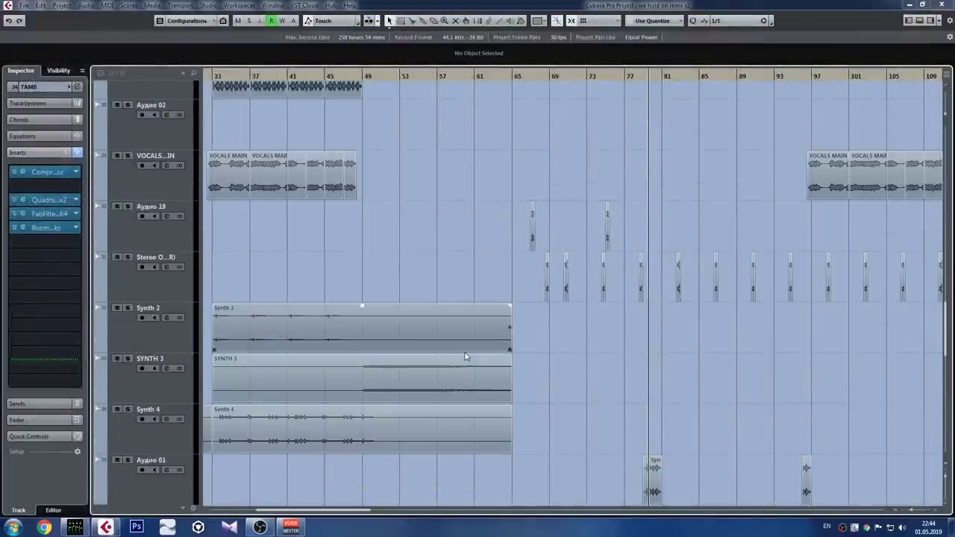
scroll(464, 356, "up", 5)
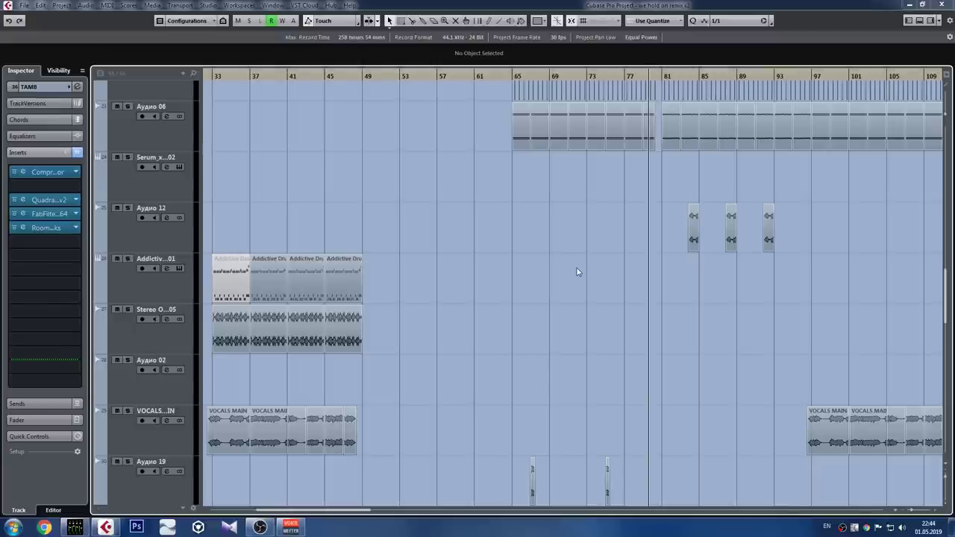
Step: Play the mix while examining its spectrum in the SPAN analyser on Stereo Out, and close the analyser and mixer
key("F3")
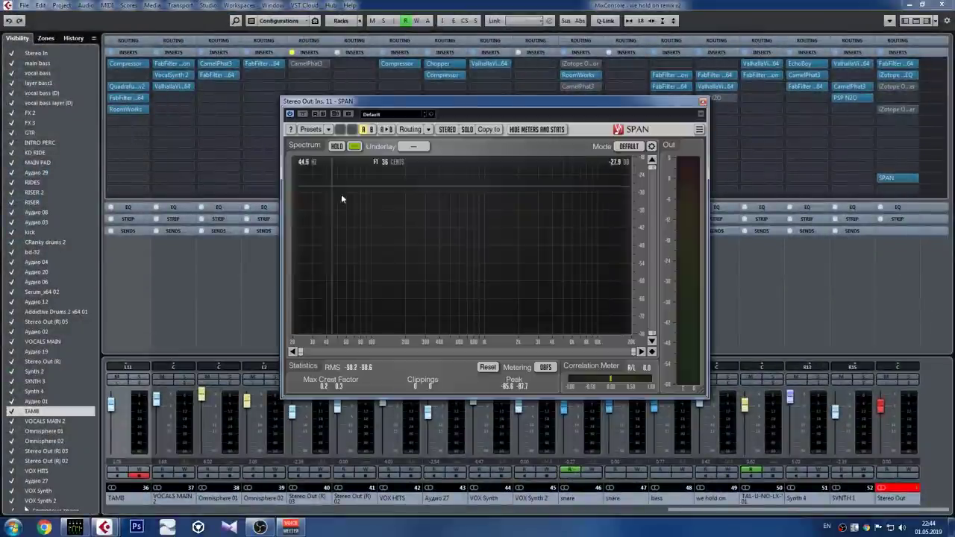
key("space")
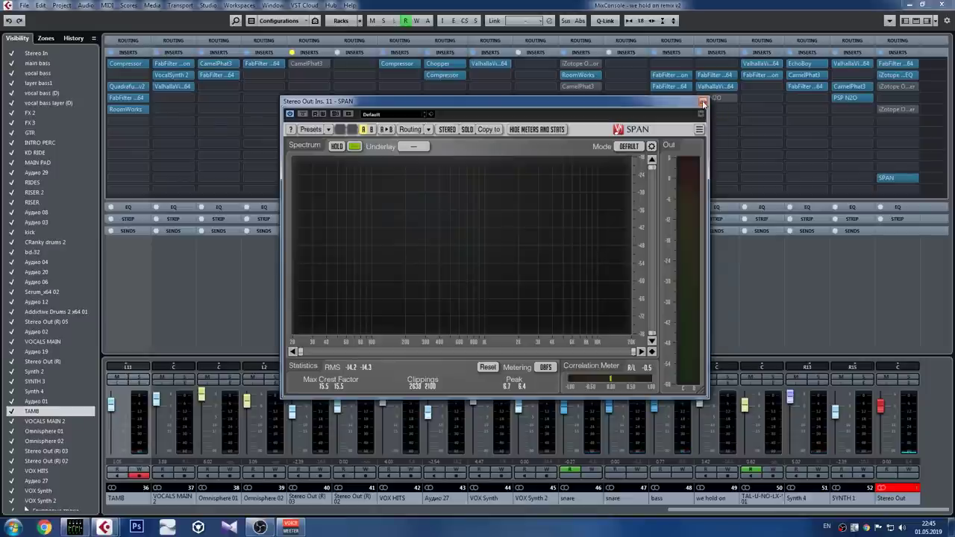
left_click(702, 102)
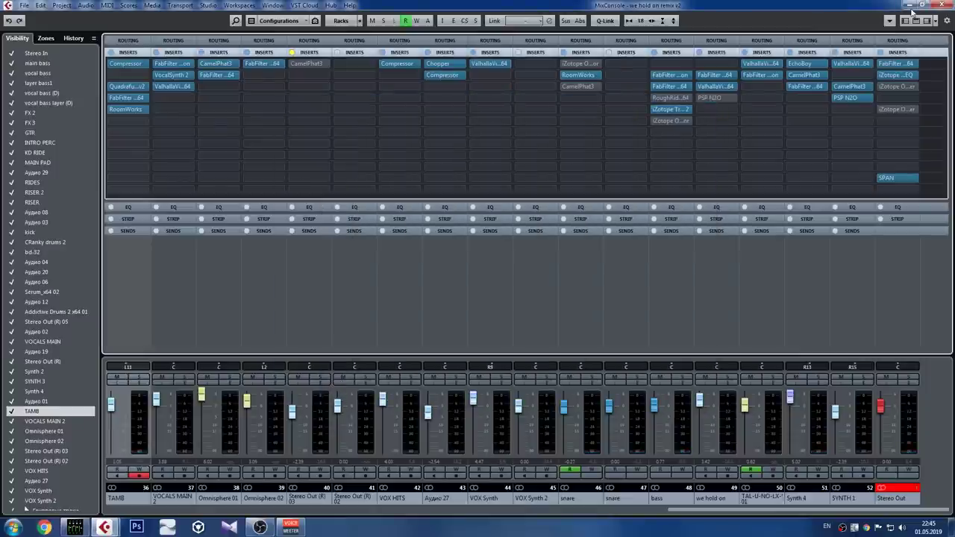
left_click(950, 5)
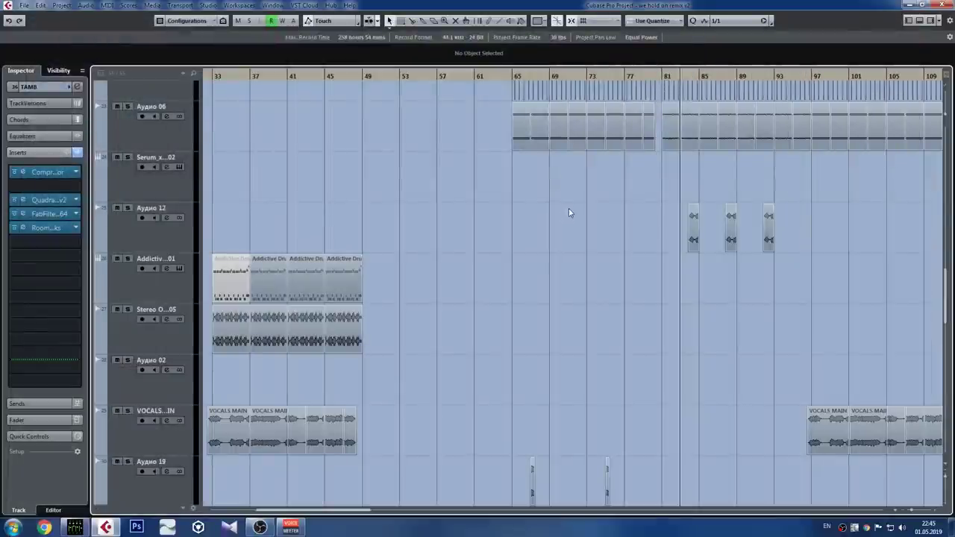
Step: Open the Ozone 7 Dynamic EQ and Pro-Q 2 inserts on Stereo Out to examine their stereo and mid/side modes, and close both
key("F3")
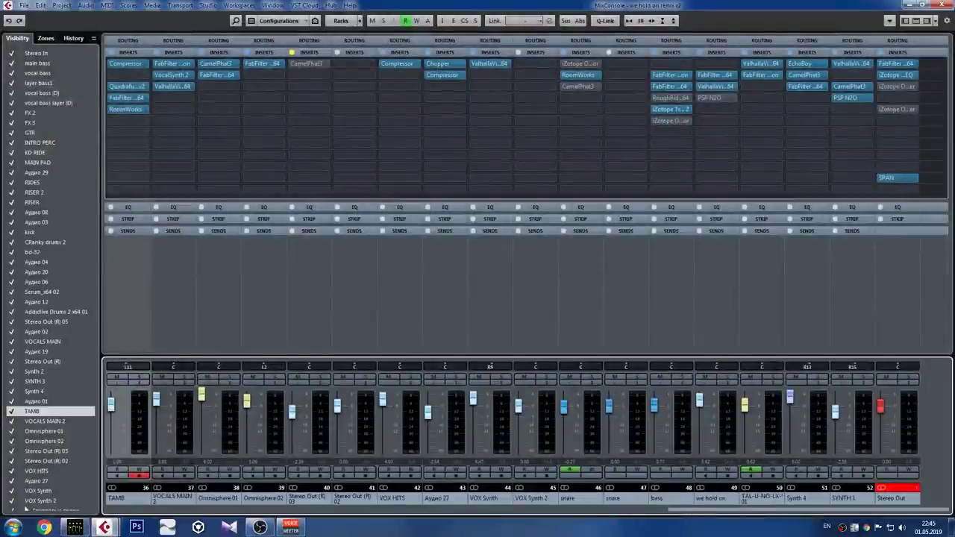
left_click(896, 75)
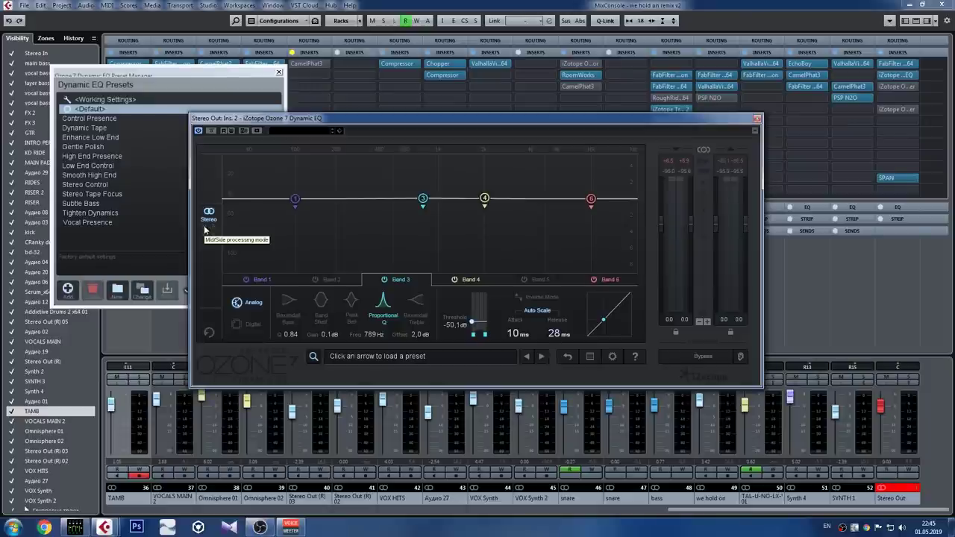
left_click(279, 72)
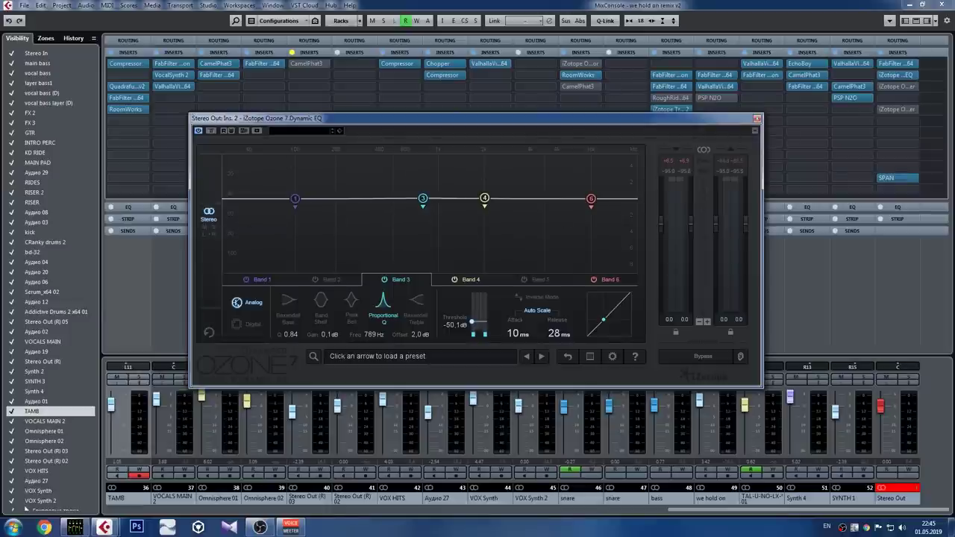
left_click(896, 63)
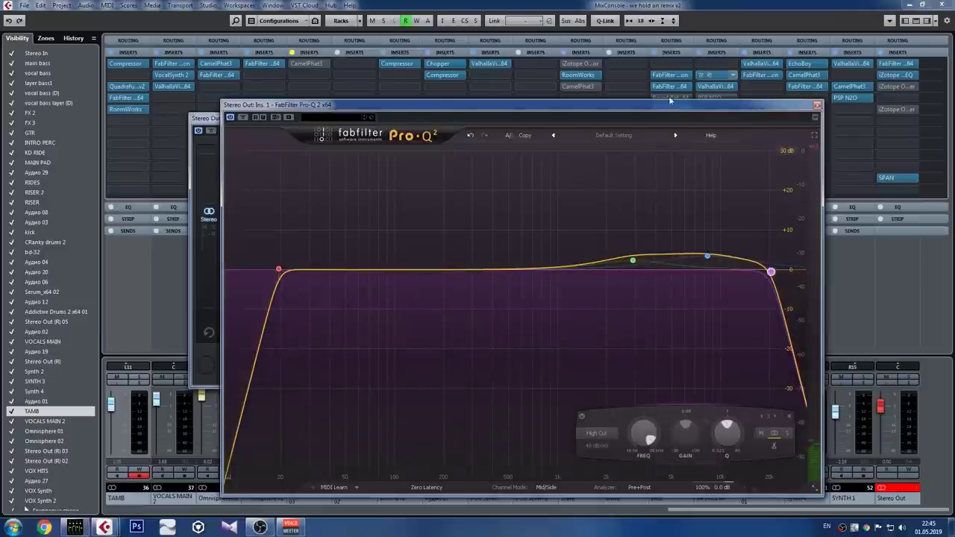
left_click(817, 105)
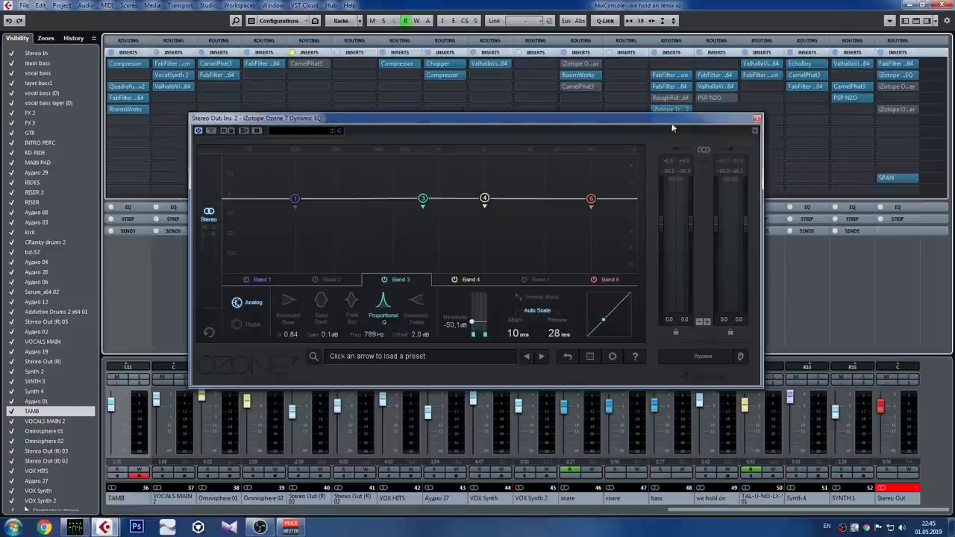
left_click(757, 118)
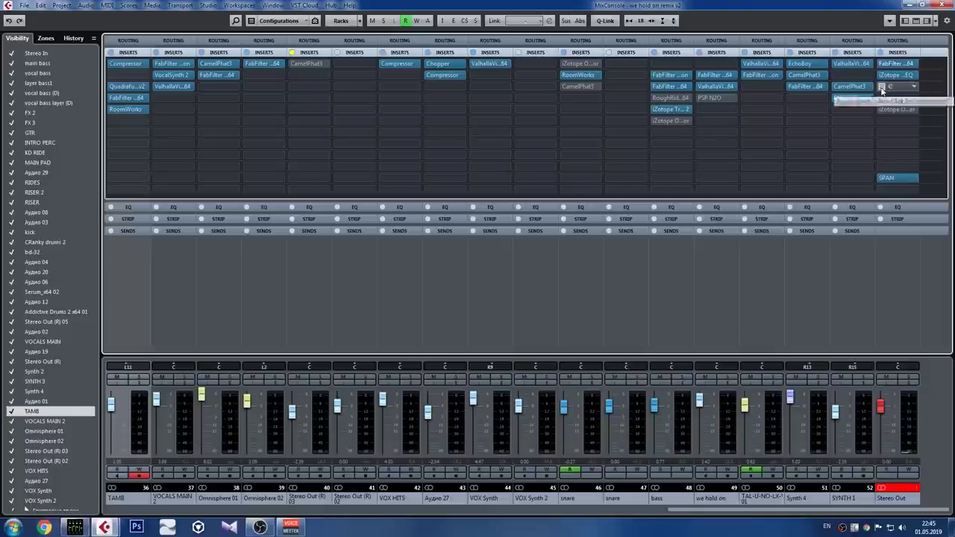
Step: Activate and open the Ozone 7 Imager insert on Stereo Out, dismiss its preset manager and reposition its window
left_click(891, 86)
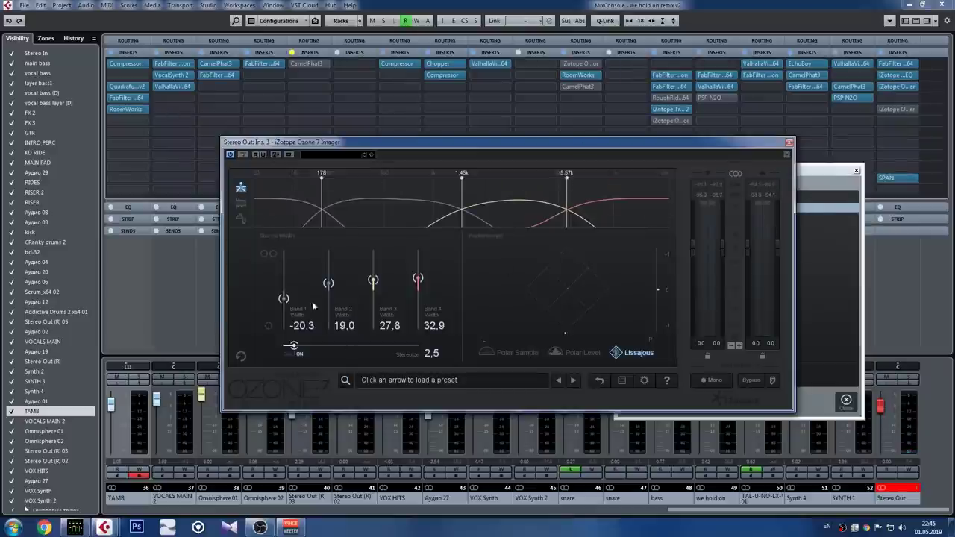
left_click_drag(415, 142, 353, 126)
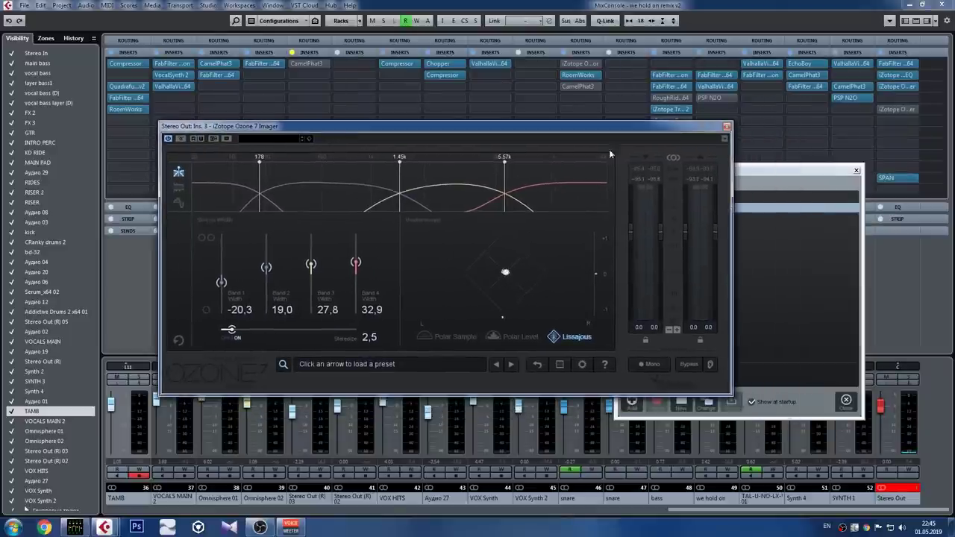
left_click(856, 172)
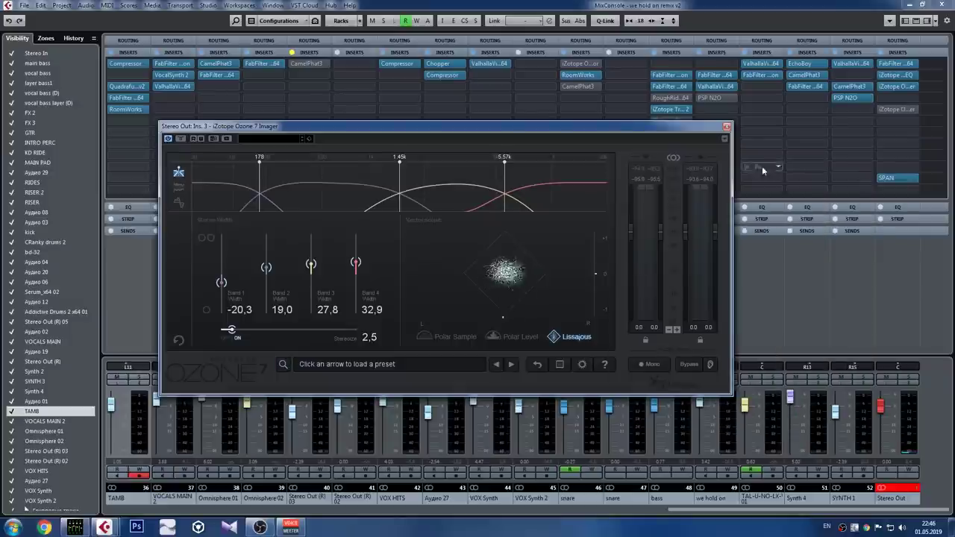
left_click_drag(652, 135, 685, 140)
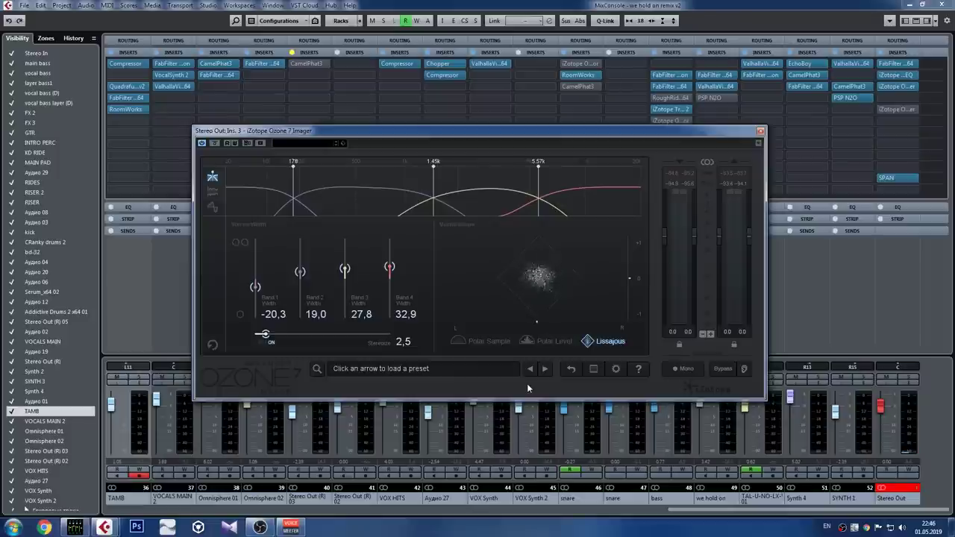
Step: Play the mix and let the Imager learn its band crossovers, giving 183 Hz, 1.64 kHz and 6.20 kHz
mouse_move(635, 213)
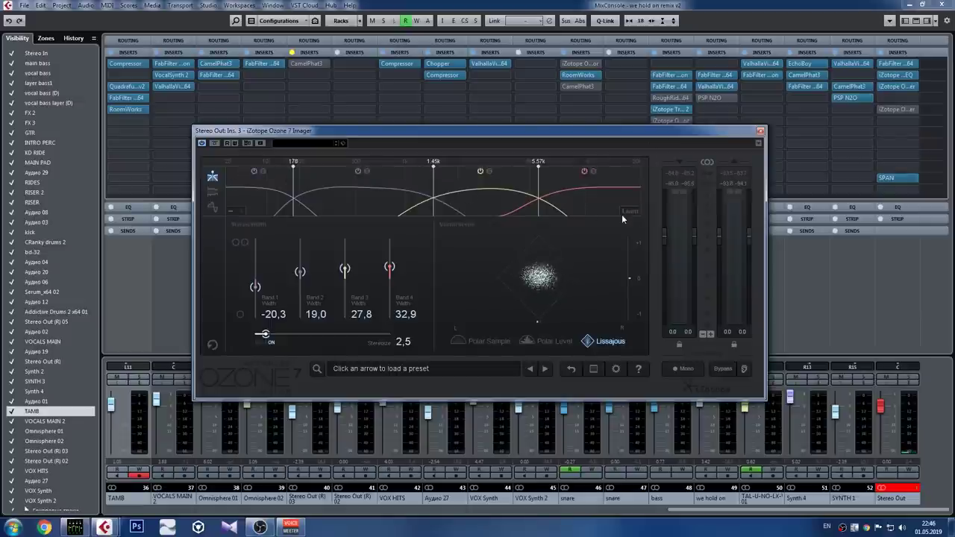
mouse_move(549, 177)
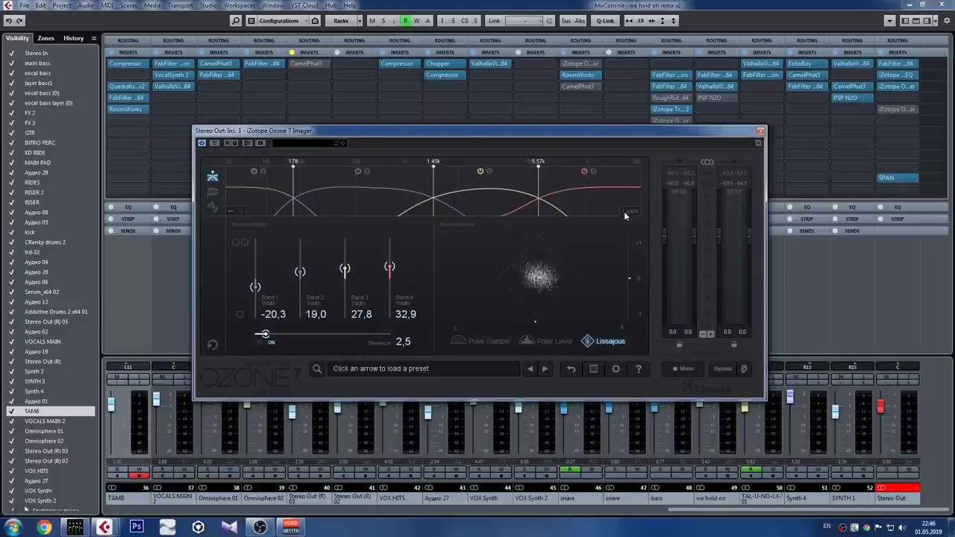
key("space")
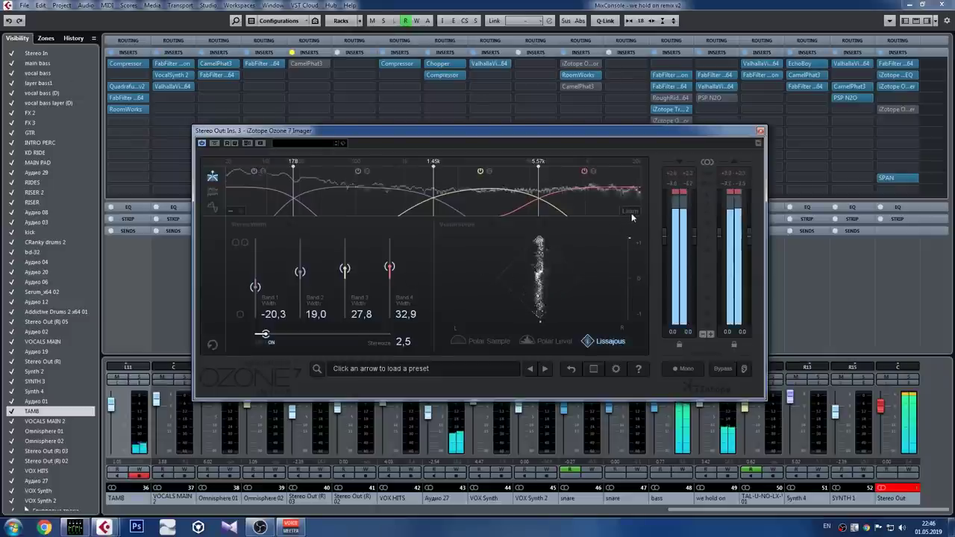
left_click(631, 213)
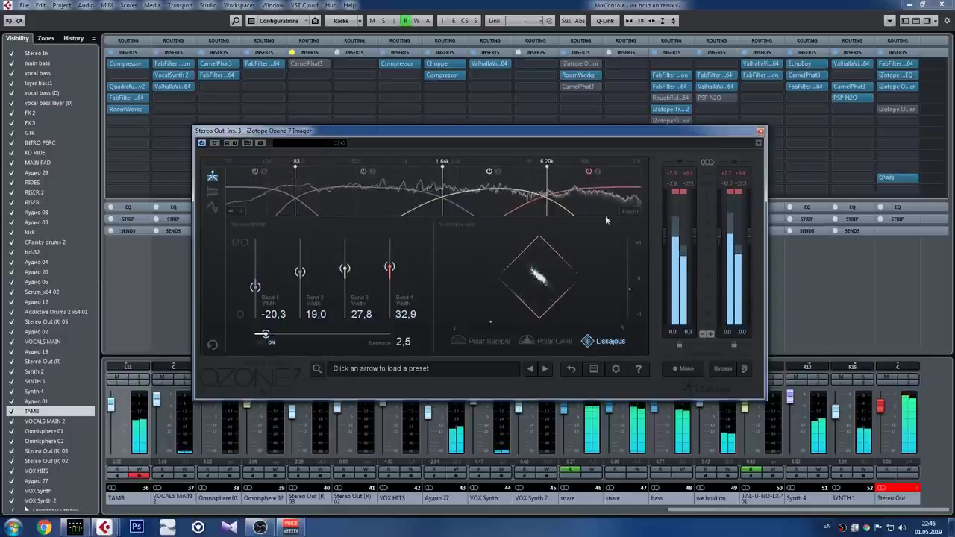
left_click_drag(478, 130, 453, 88)
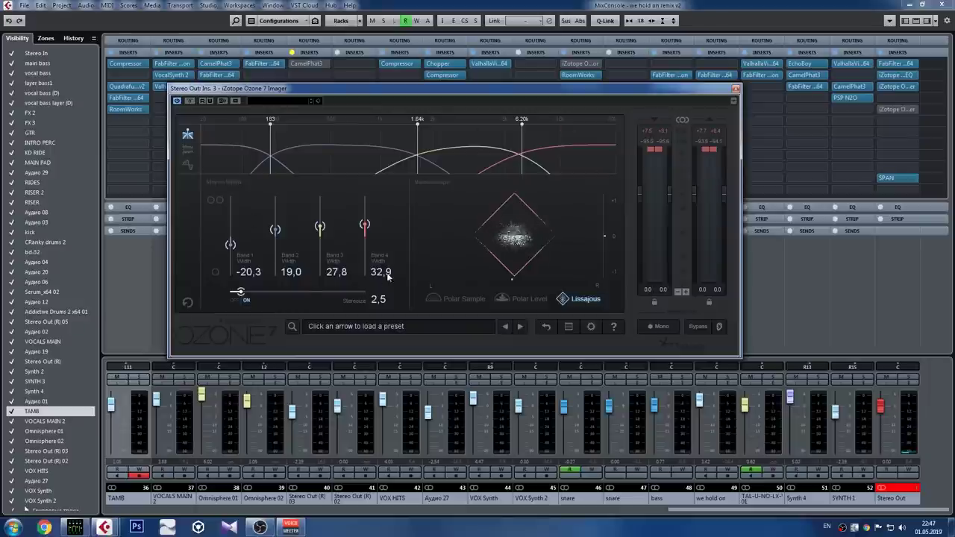
Step: Play the mix while trying narrower Imager Band 1 widths down to -24.1, and restore the width to -20.3
left_click_drag(495, 157, 507, 183)
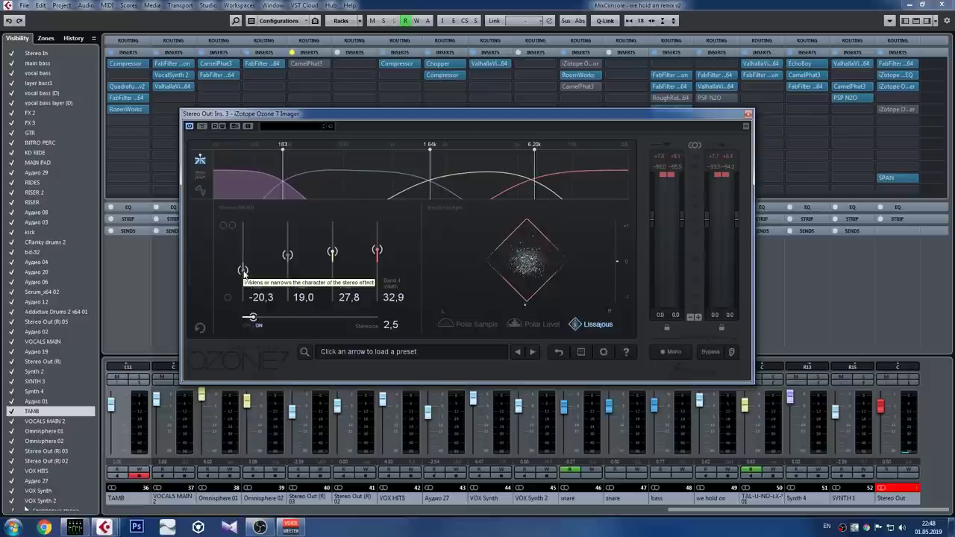
key("space")
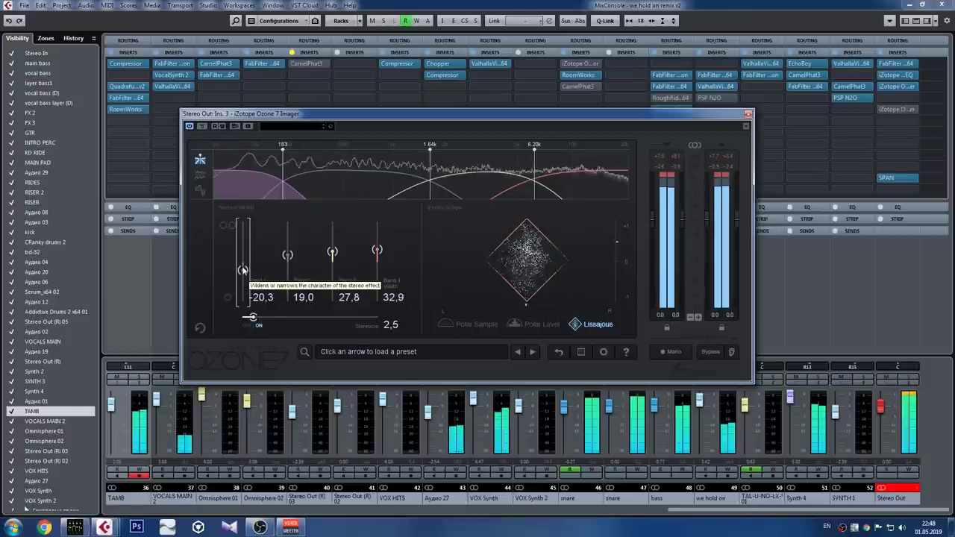
mouse_move(242, 269)
left_mouse_down()
mouse_move(245, 203)
mouse_move(243, 285)
mouse_move(242, 271)
left_mouse_up()
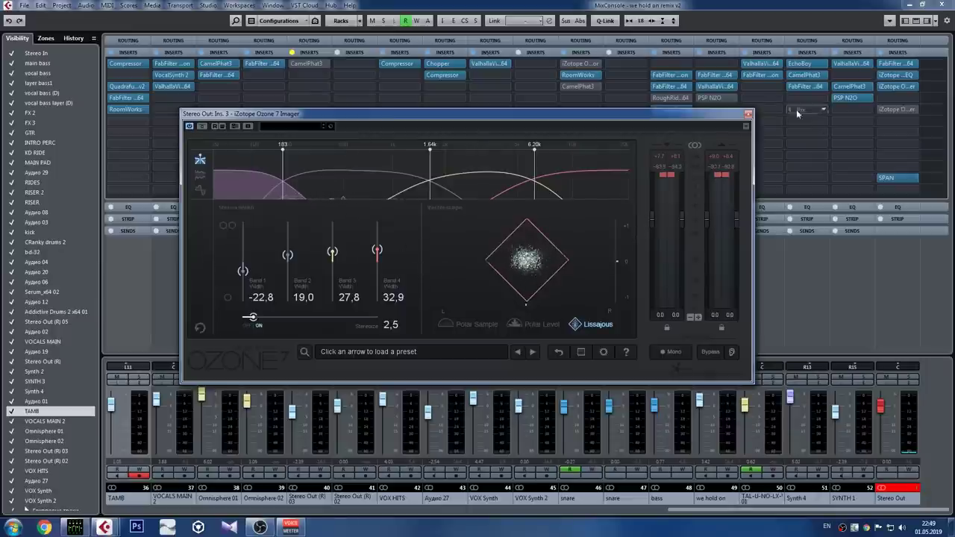
scroll(242, 272, "down", 2)
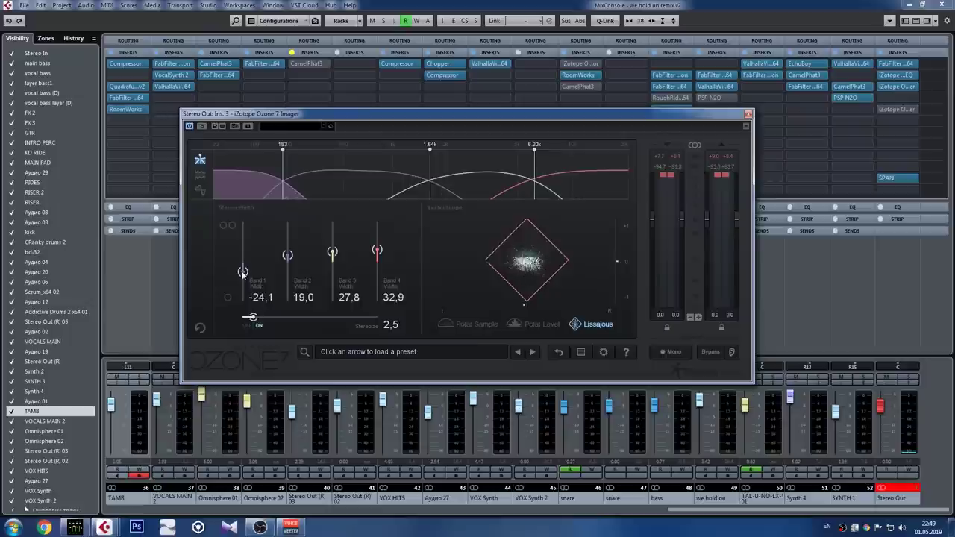
left_click_drag(243, 273, 242, 269)
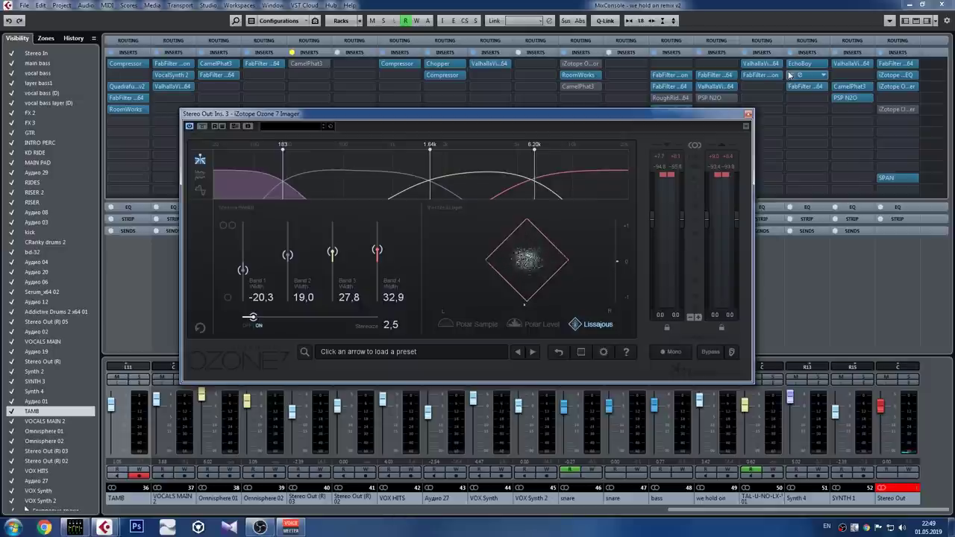
Step: Play the mix while adjusting the Imager's Band 2 width, settling on 20.3
mouse_move(861, 170)
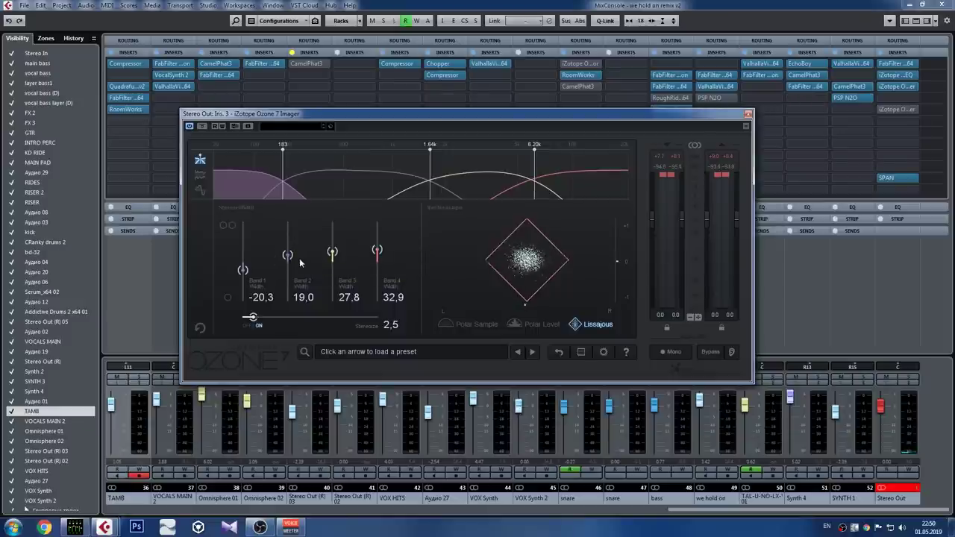
key("space")
mouse_move(288, 256)
left_mouse_down()
mouse_move(288, 234)
mouse_move(290, 259)
left_mouse_up()
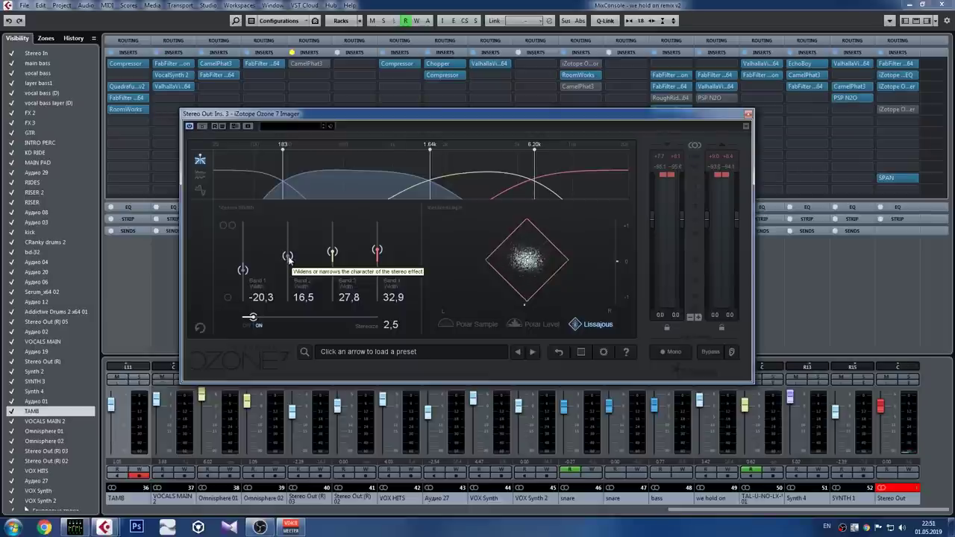
mouse_move(289, 258)
left_mouse_down()
mouse_move(292, 236)
mouse_move(289, 258)
mouse_move(291, 244)
mouse_move(291, 260)
mouse_move(302, 259)
left_mouse_up()
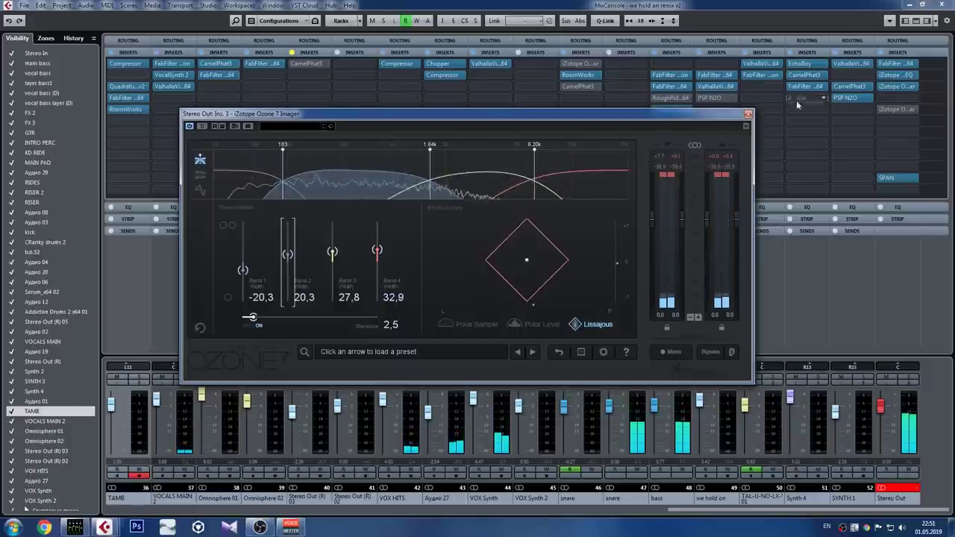
Step: Close the Imager, move the project cursor to bar 65 and return to the Stereo Out inserts in the mixer
left_click(749, 113)
key("F3")
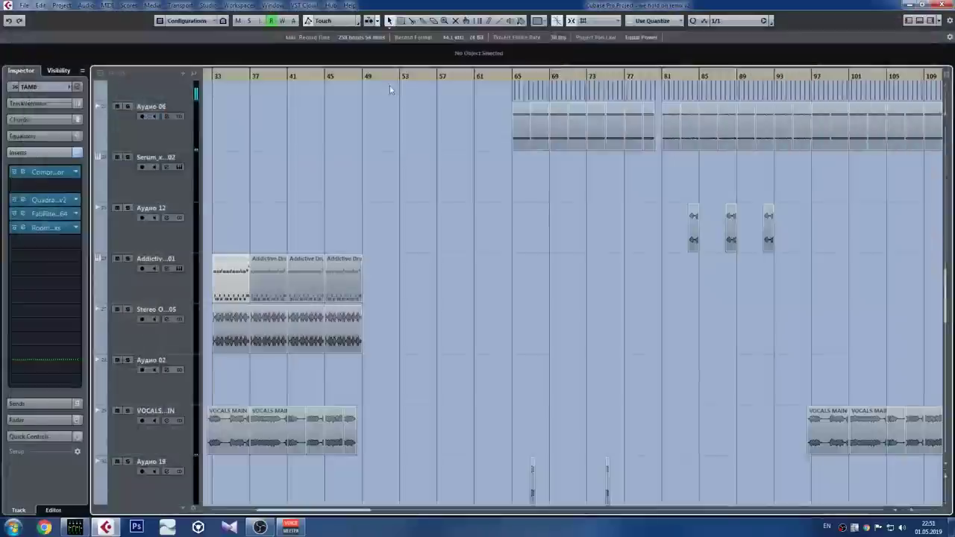
left_click(512, 76)
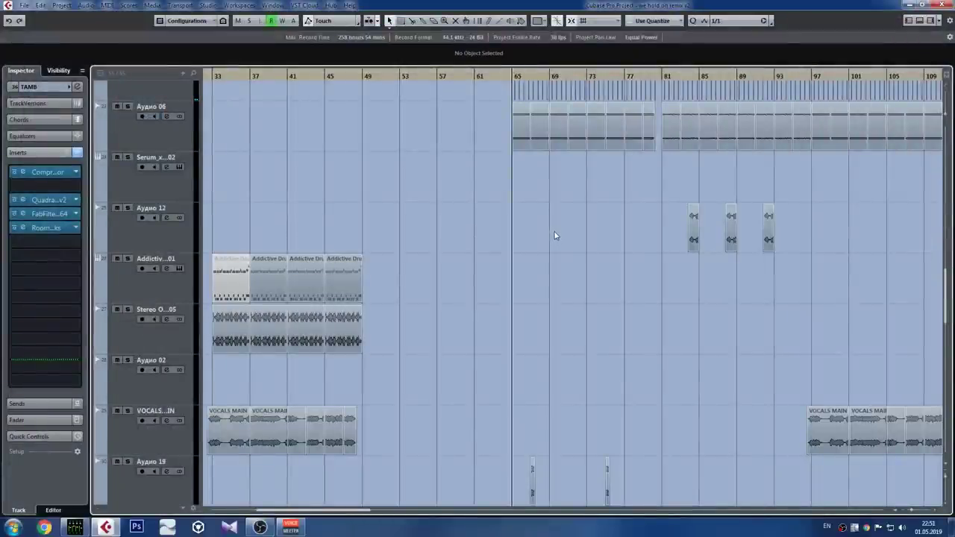
key("F3")
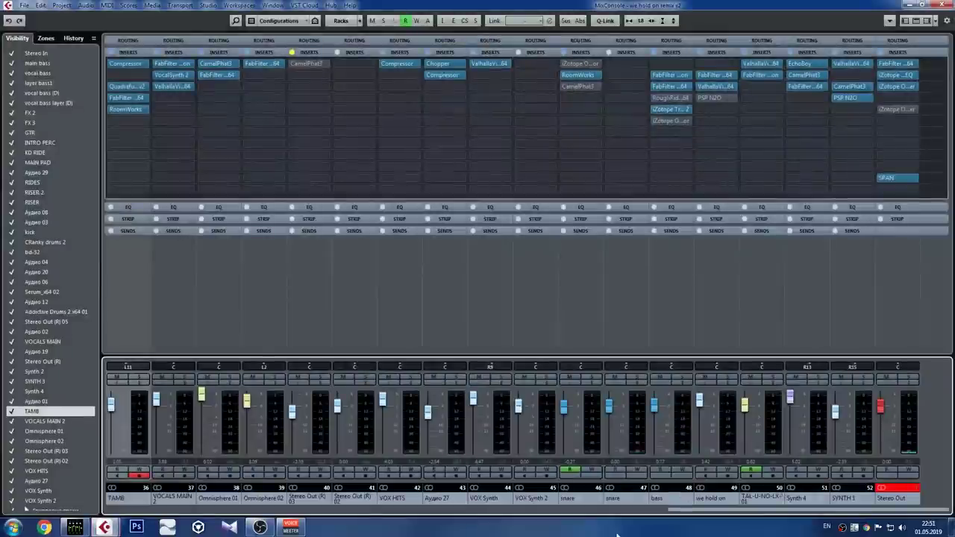
mouse_move(896, 112)
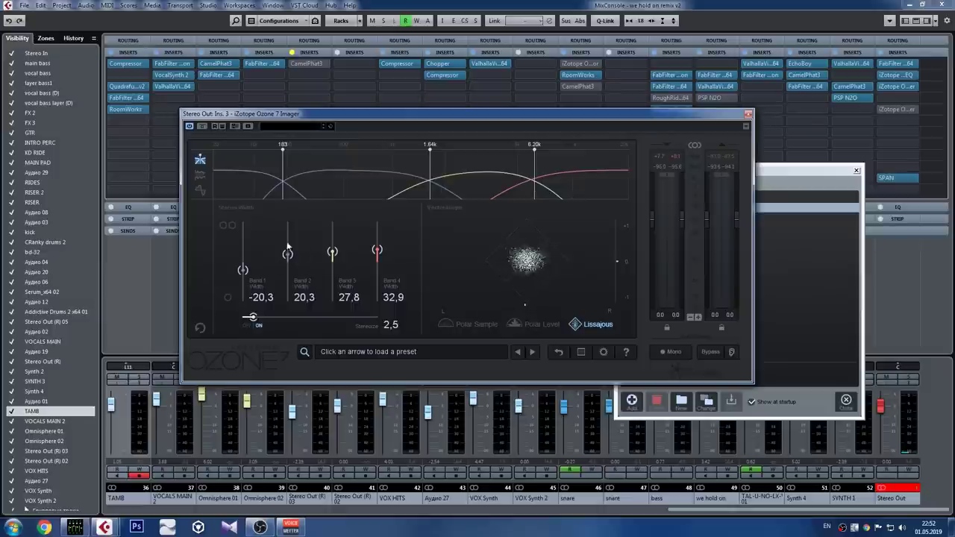
Step: Play the mix while raising the Imager's Band 4 width to 39.2, and close the Imager
left_click(378, 251)
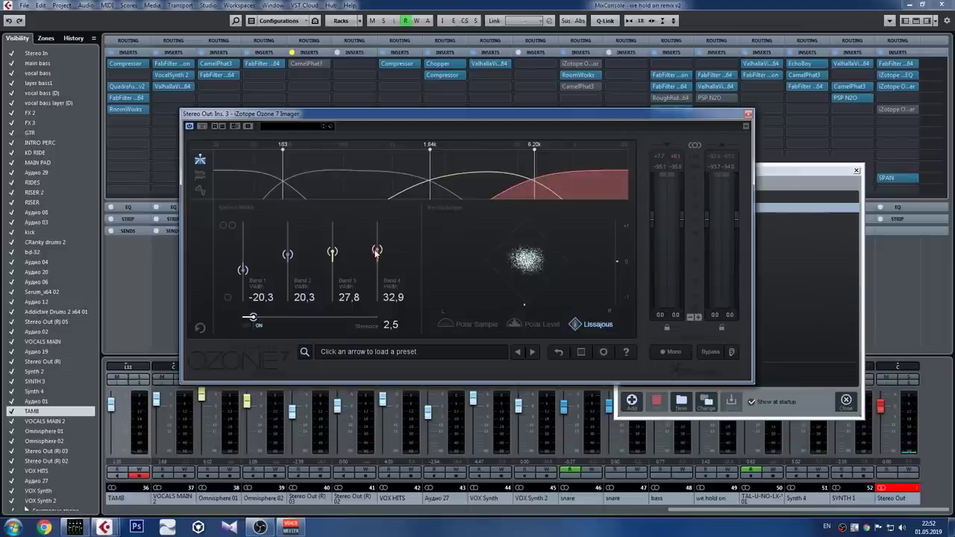
mouse_move(377, 252)
left_mouse_down()
mouse_move(380, 230)
mouse_move(377, 252)
left_mouse_up()
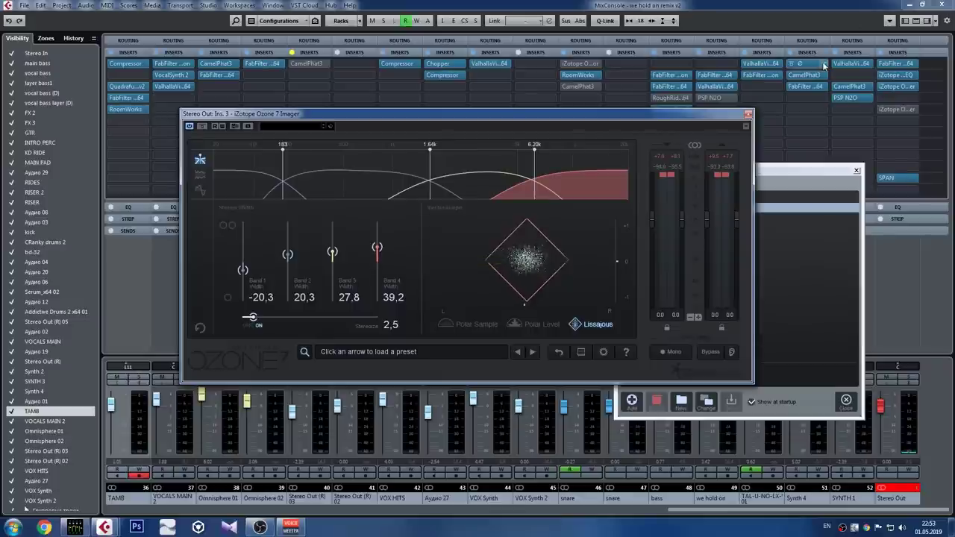
left_click(750, 116)
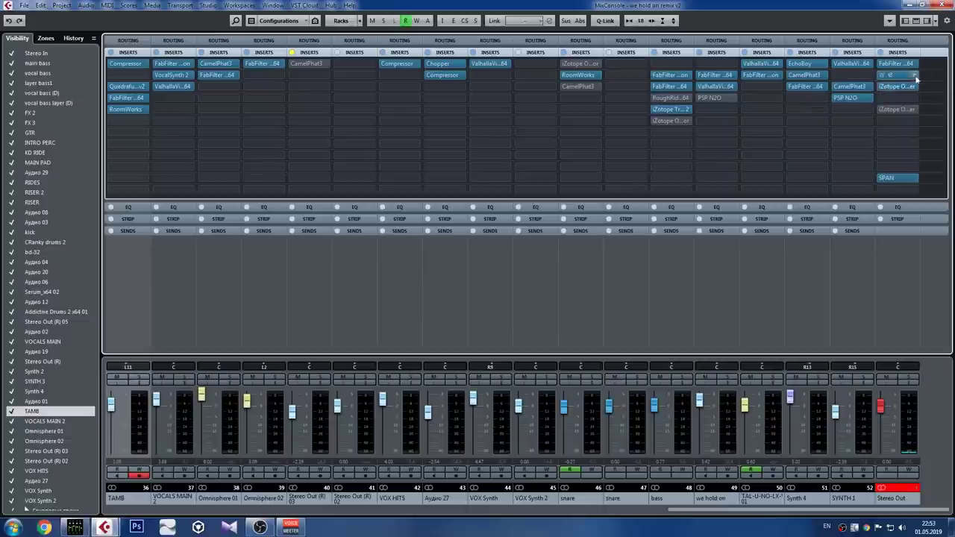
Step: Reopen the Stereo Out's Imager and play from bar 65 while toggling its bypass repeatedly to compare the processed and unprocessed sound
double_click(890, 89)
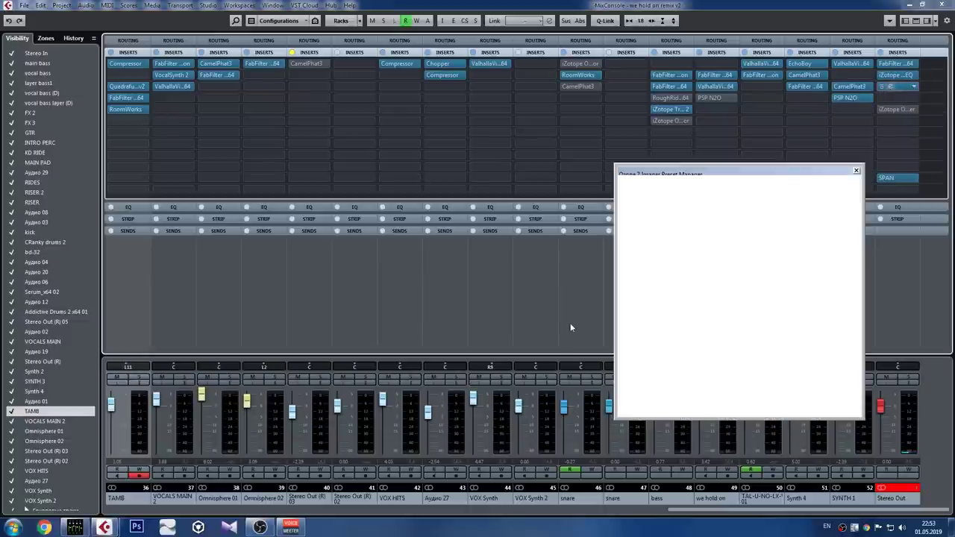
left_click(938, 6)
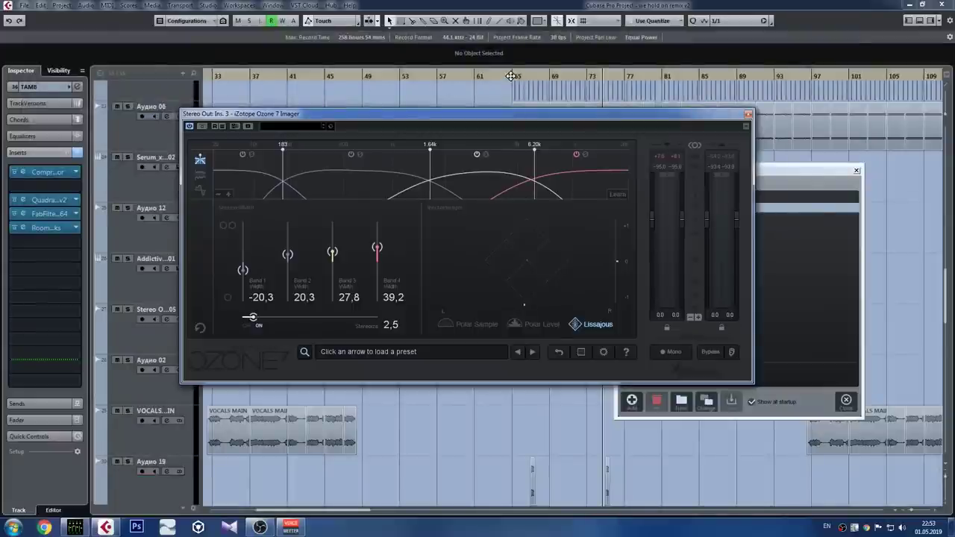
key("space")
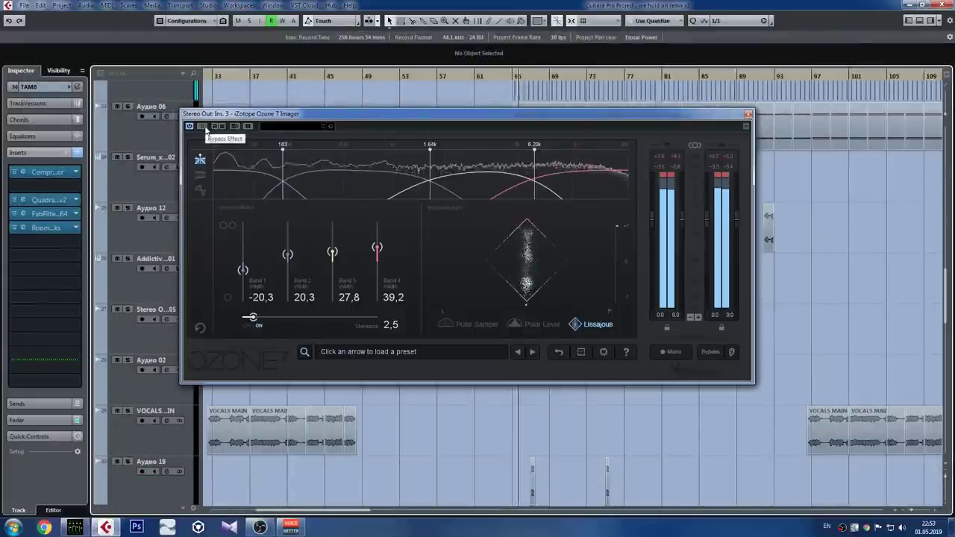
left_click(202, 126)
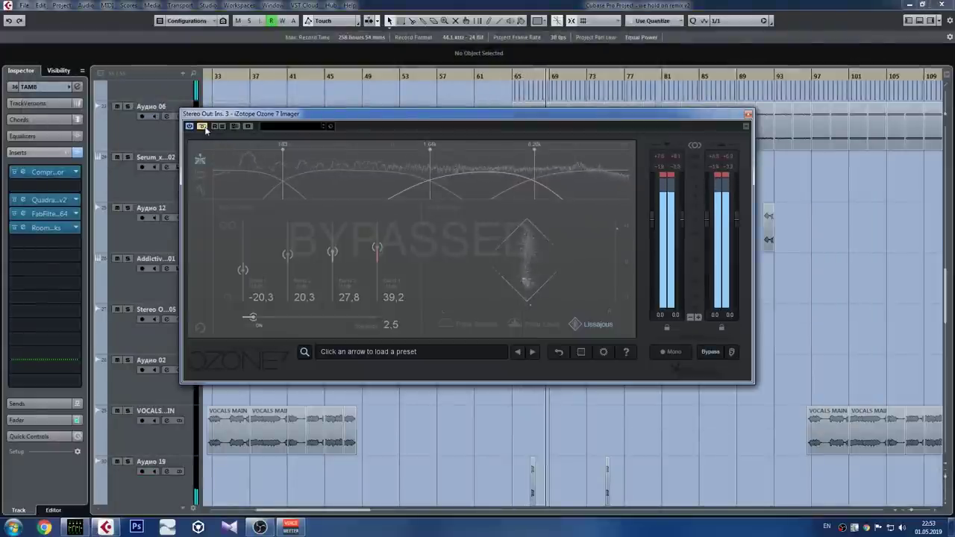
left_click(203, 127)
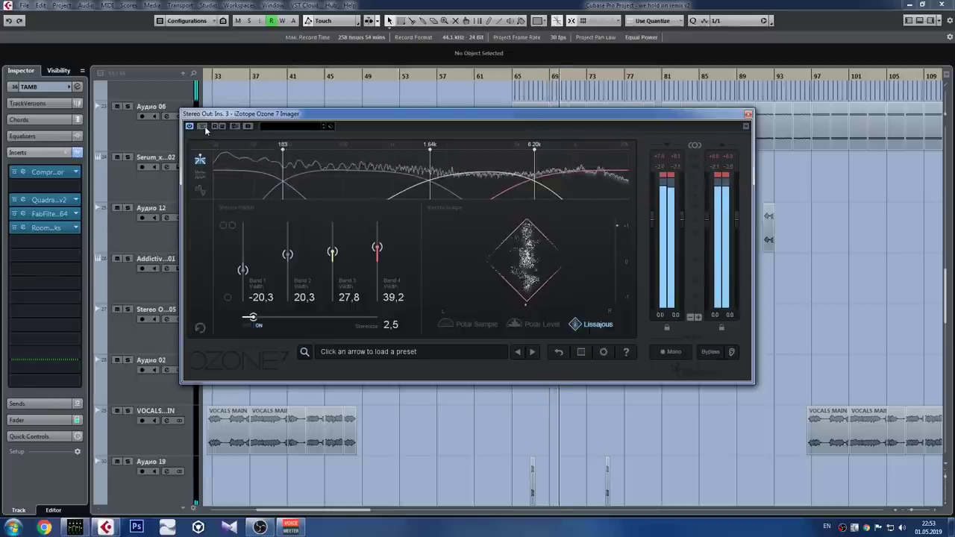
left_click(202, 126)
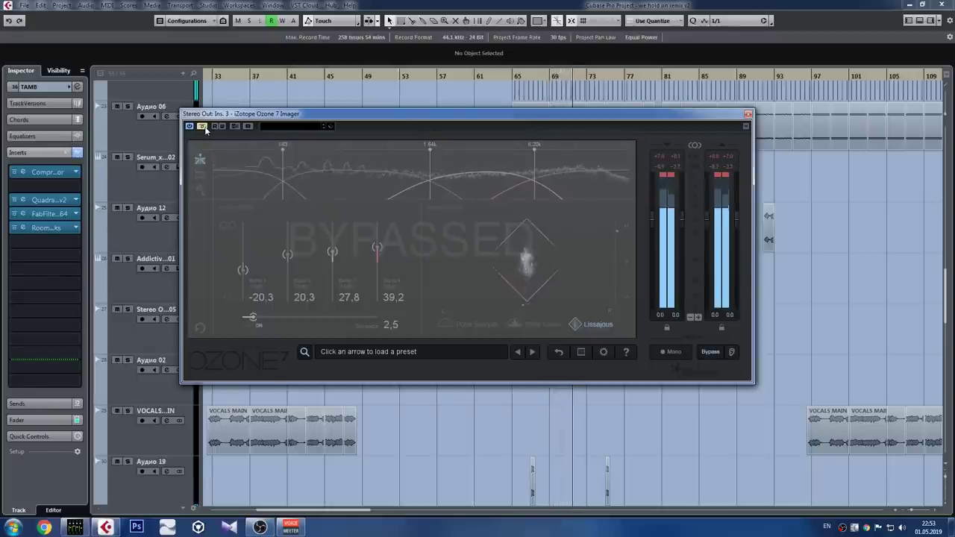
left_click(202, 127)
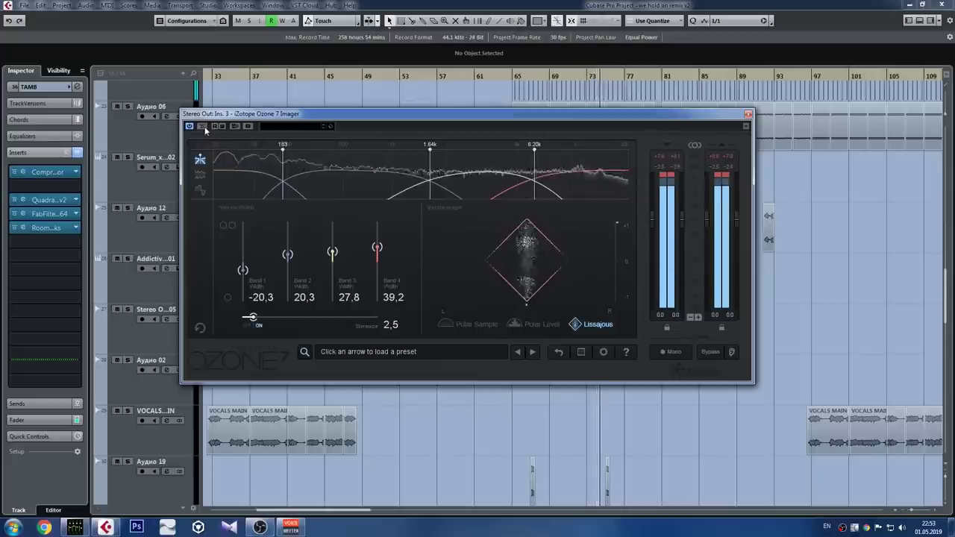
left_click(202, 126)
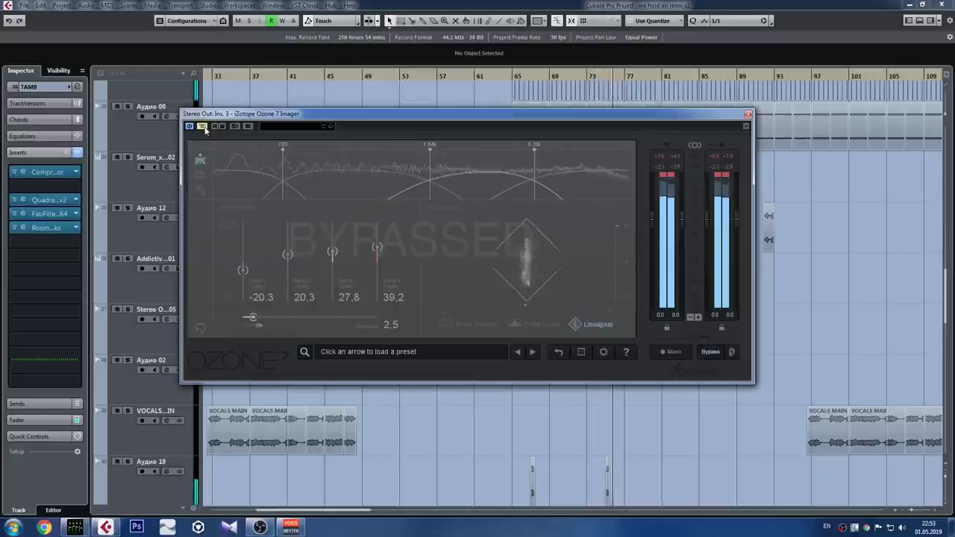
left_click(202, 126)
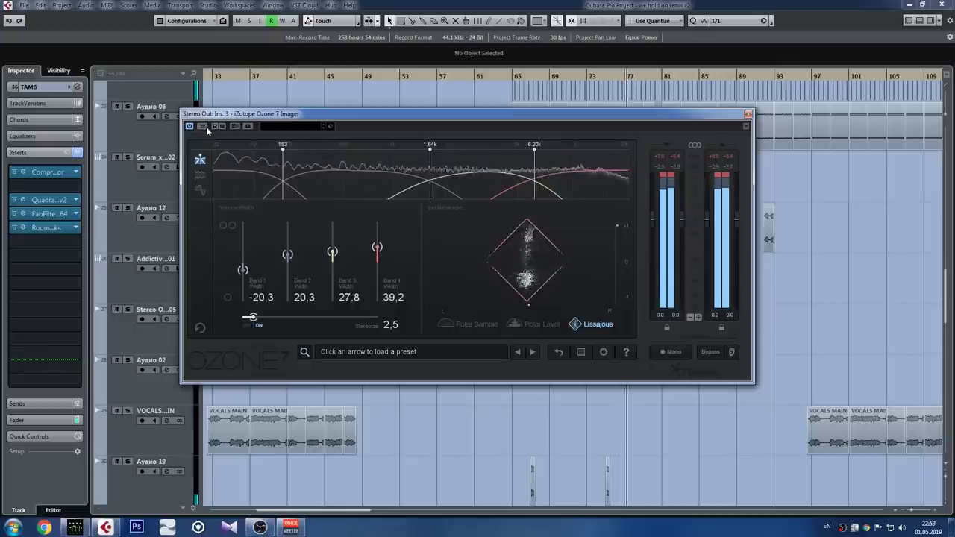
key("space")
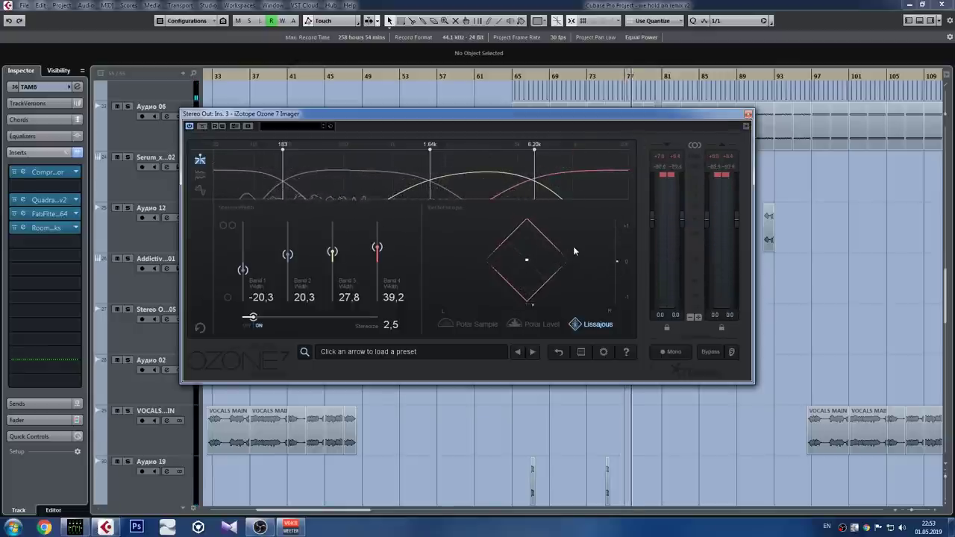
Step: Return the project cursor to bar 65 and reopen the Stereo Out's Imager over the project window, without its preset manager
left_click(749, 115)
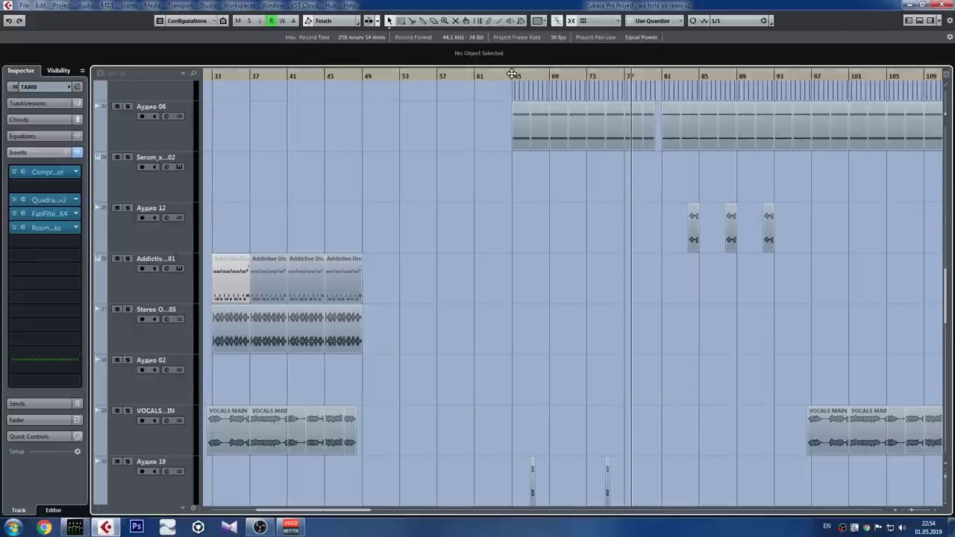
key("F3")
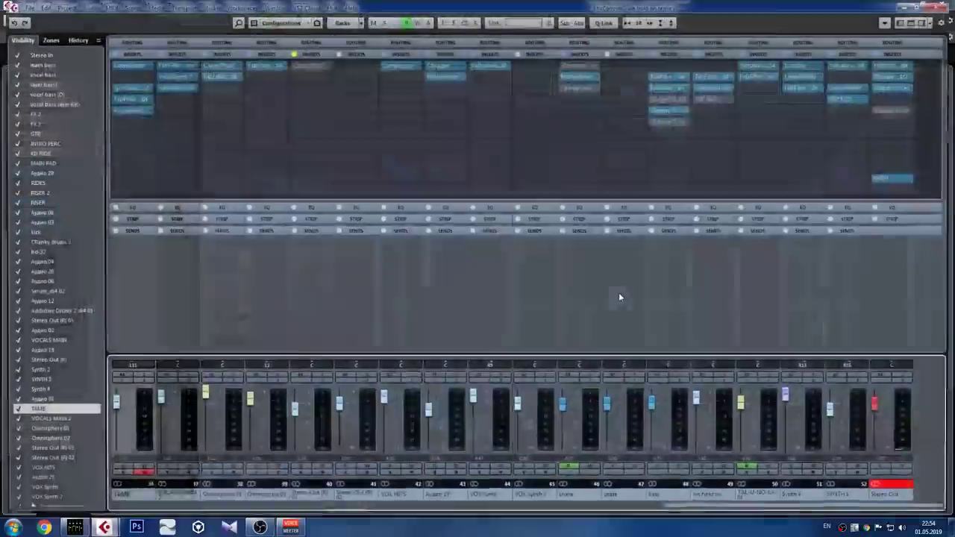
left_click(893, 88)
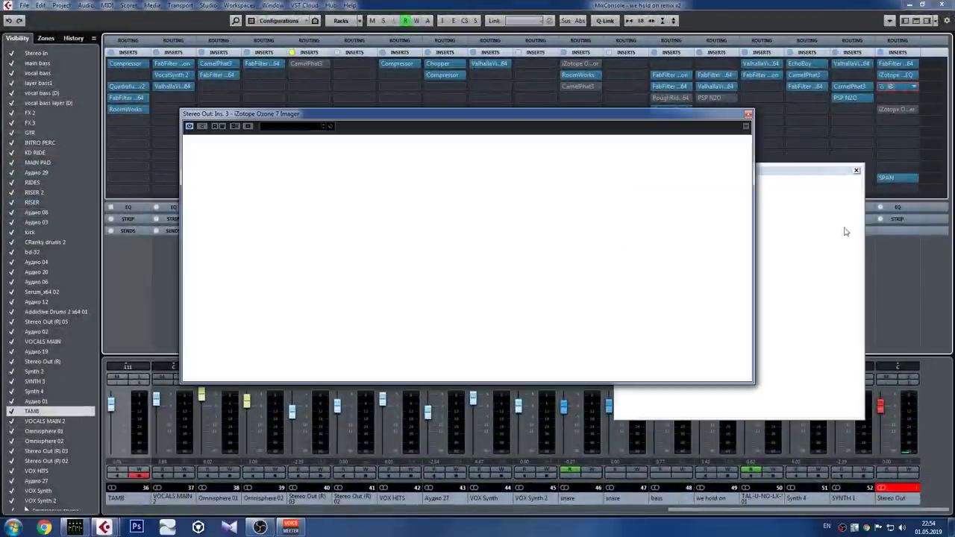
left_click(856, 171)
left_click(922, 5)
key("F3")
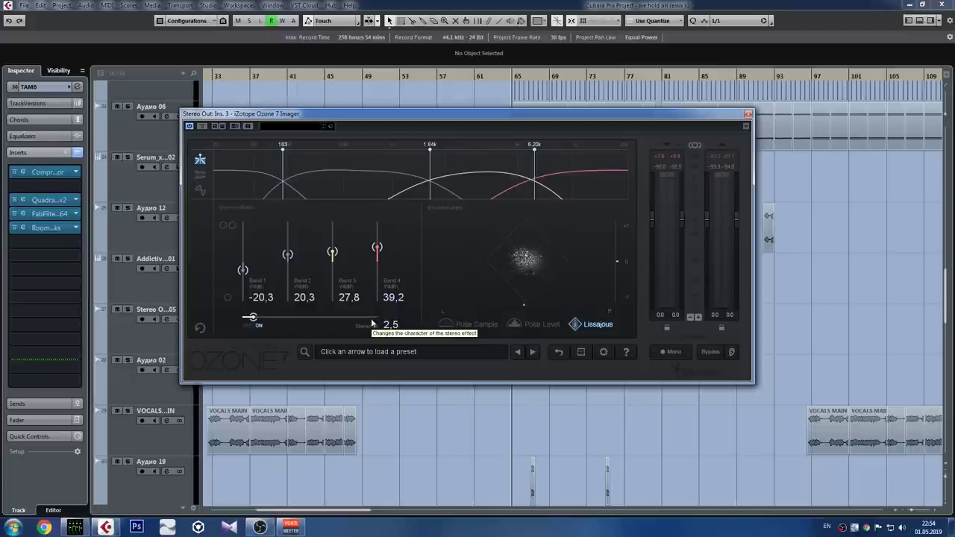
Step: Try the Imager's Stereoize amount at 20.0 while playing from bar 65, and restore it to 2.5
left_click_drag(252, 318, 453, 326)
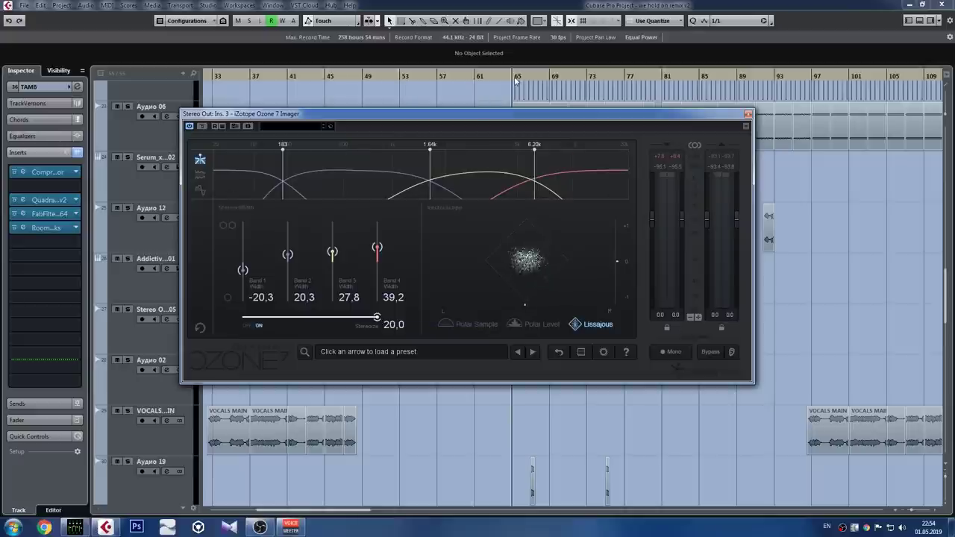
key("space")
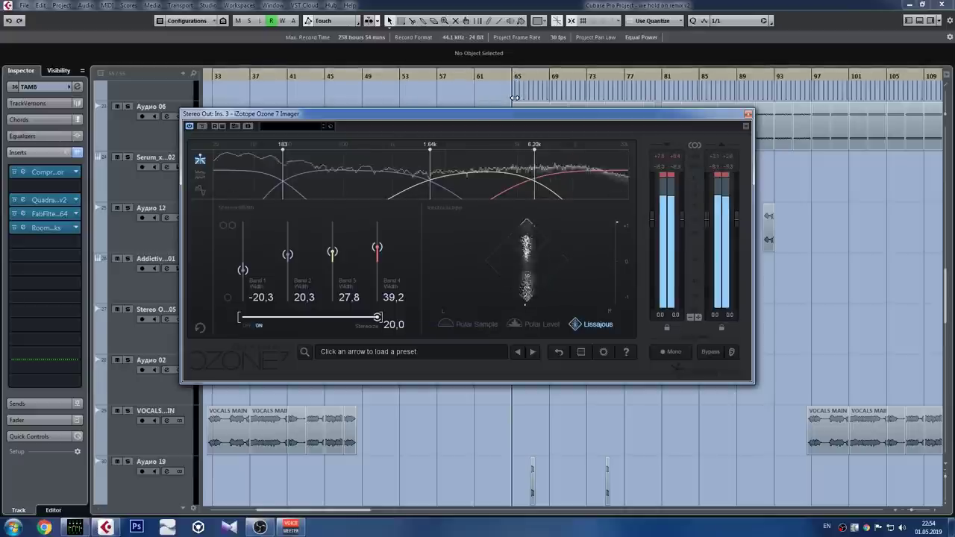
left_click_drag(378, 319, 253, 319)
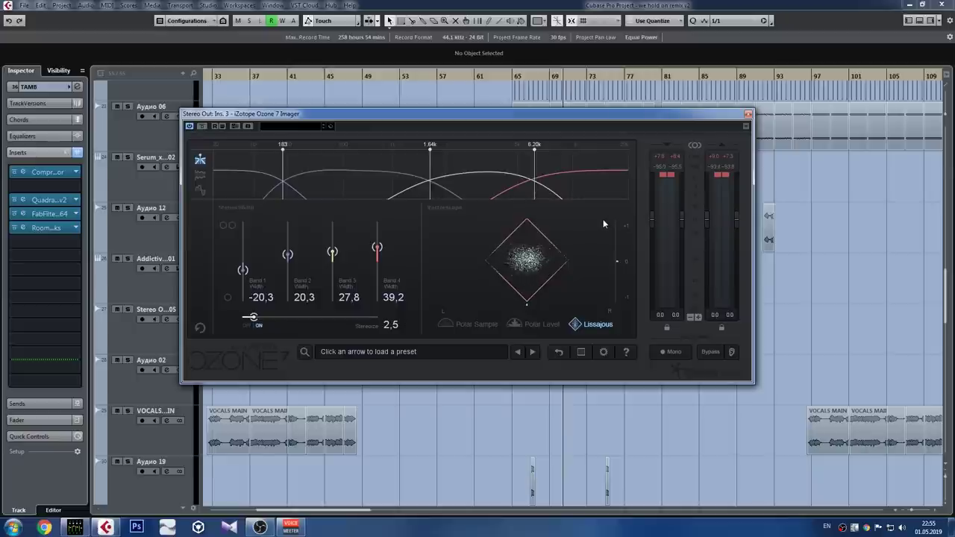
Step: Close the Imager, and enable and open the Ozone 7 Maximizer on the Stereo Out's fifth insert, dismissing its preset manager
left_click(748, 113)
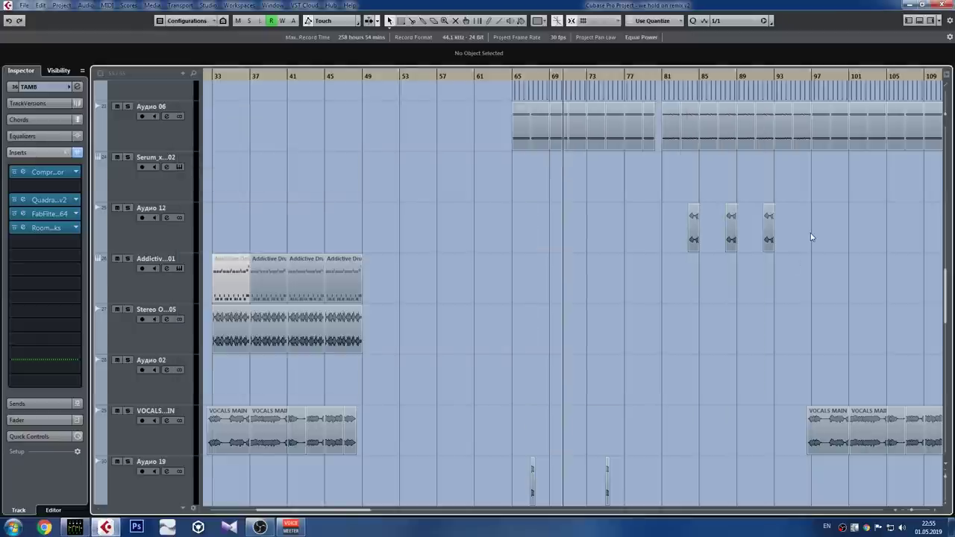
key("F3")
left_click_drag(868, 178, 898, 128)
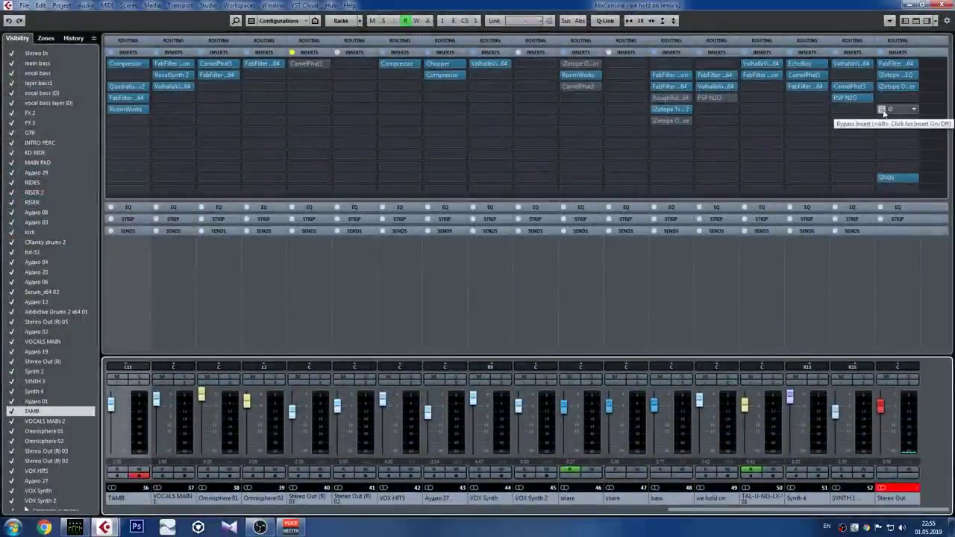
left_click(883, 109)
left_click(892, 112)
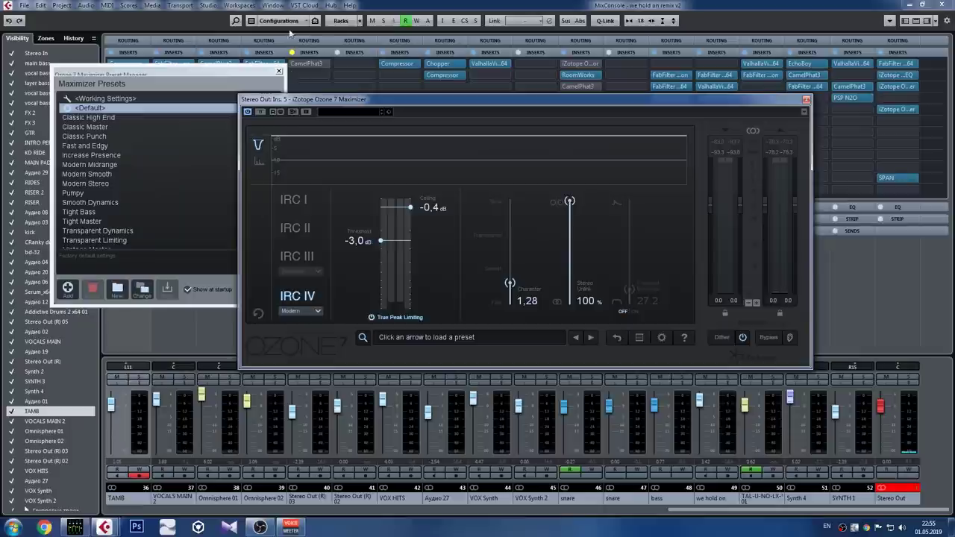
left_click(280, 72)
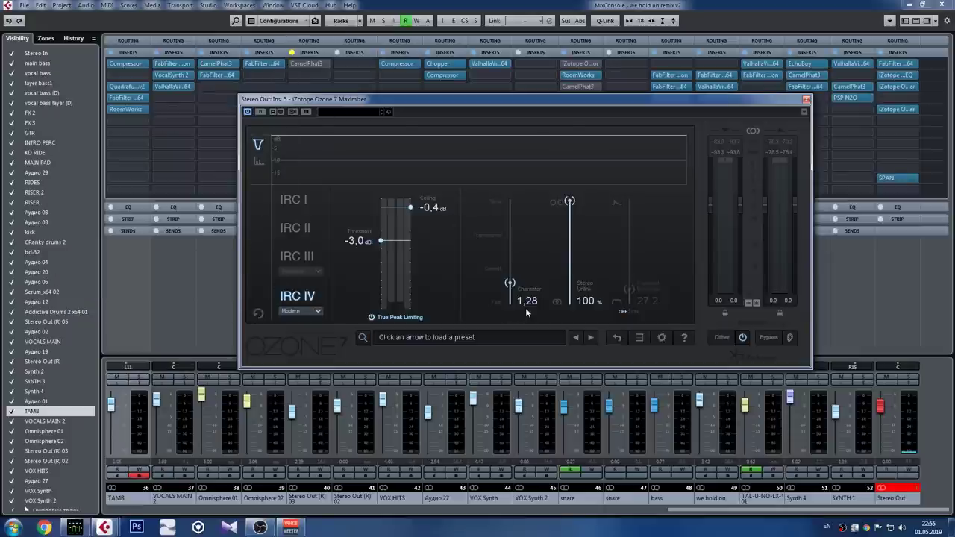
Step: Try Maximizer ceilings of -0.3 dB and -1.0 dB, and restore the ceiling to -0.4 dB
left_click(719, 338)
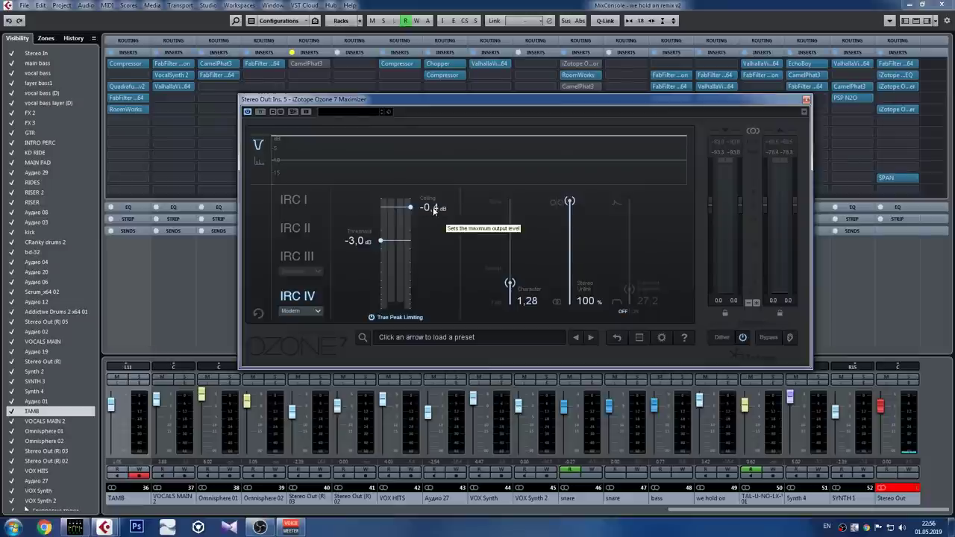
scroll(435, 211, "up", 2)
scroll(435, 210, "down", 1)
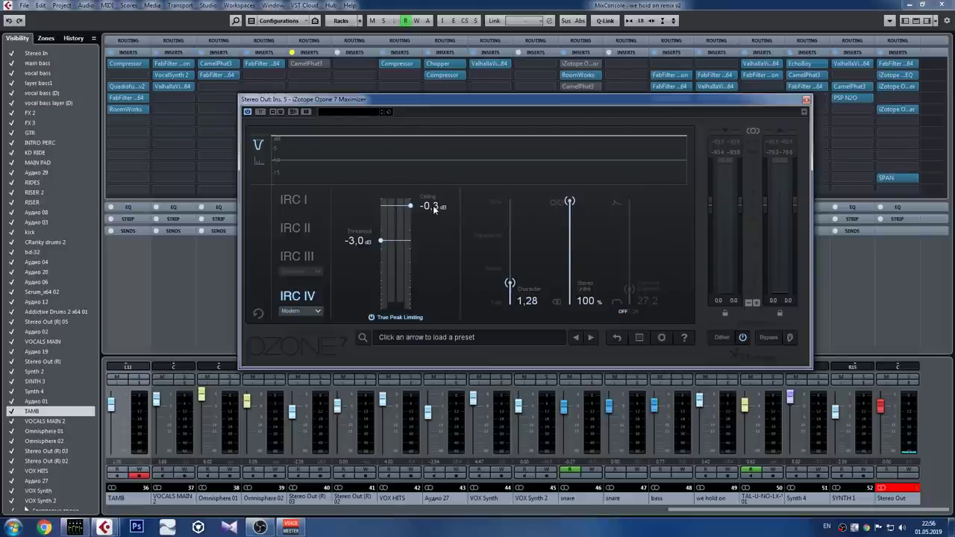
left_click_drag(434, 210, 437, 221)
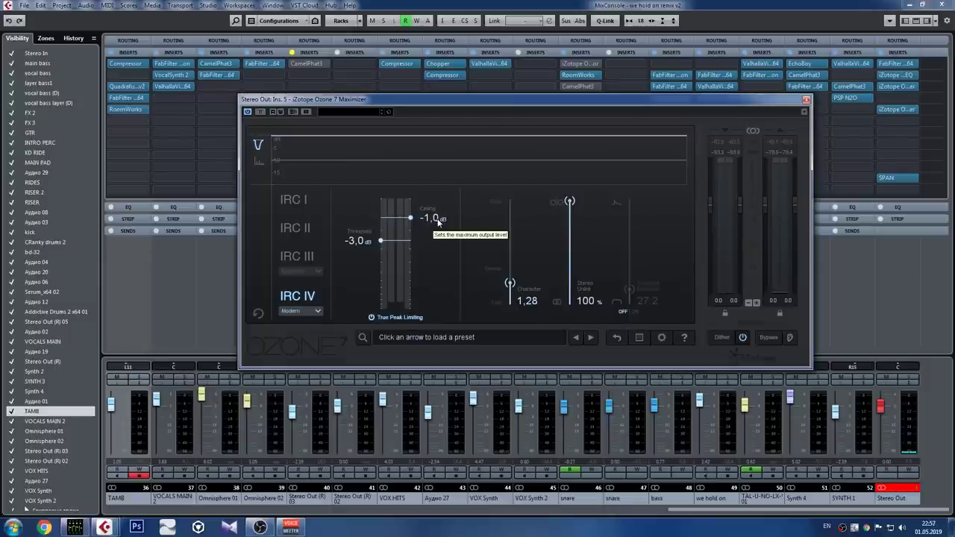
scroll(438, 221, "up", 1)
scroll(439, 219, "up", 4)
scroll(440, 214, "up", 1)
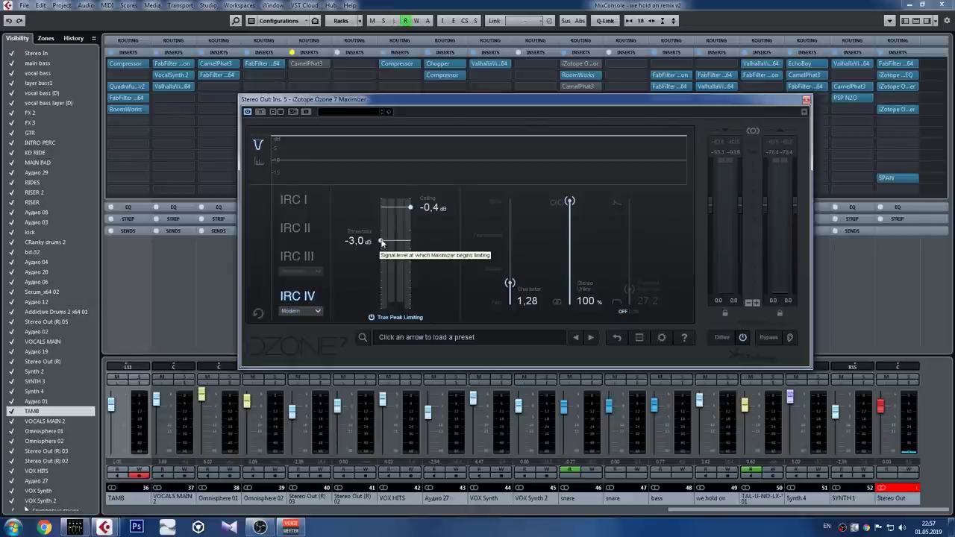
Step: Try Maximizer thresholds of -6.0 dB and -3.9 dB, and restore the threshold to -3.0 dB
left_click_drag(382, 242, 381, 264)
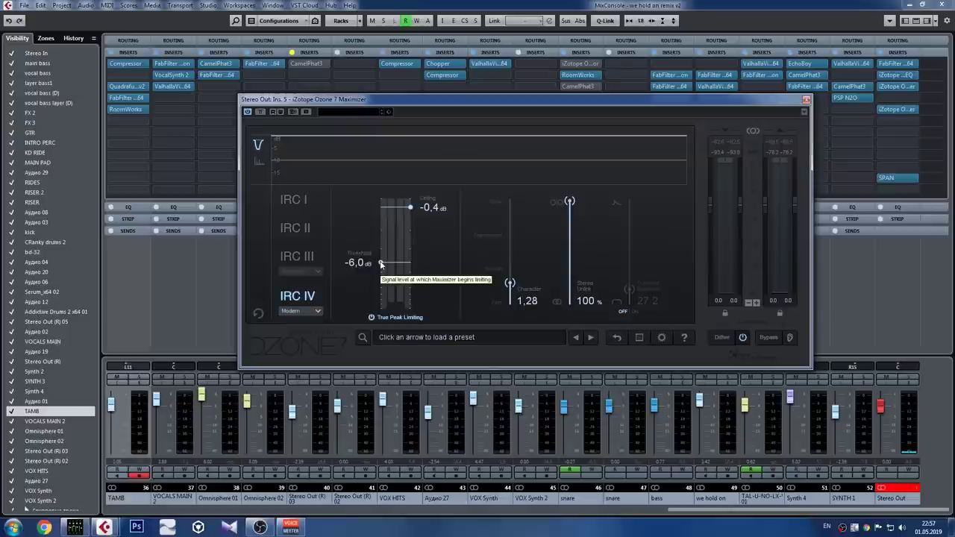
mouse_move(381, 263)
left_mouse_down()
mouse_move(379, 312)
mouse_move(379, 250)
left_mouse_up()
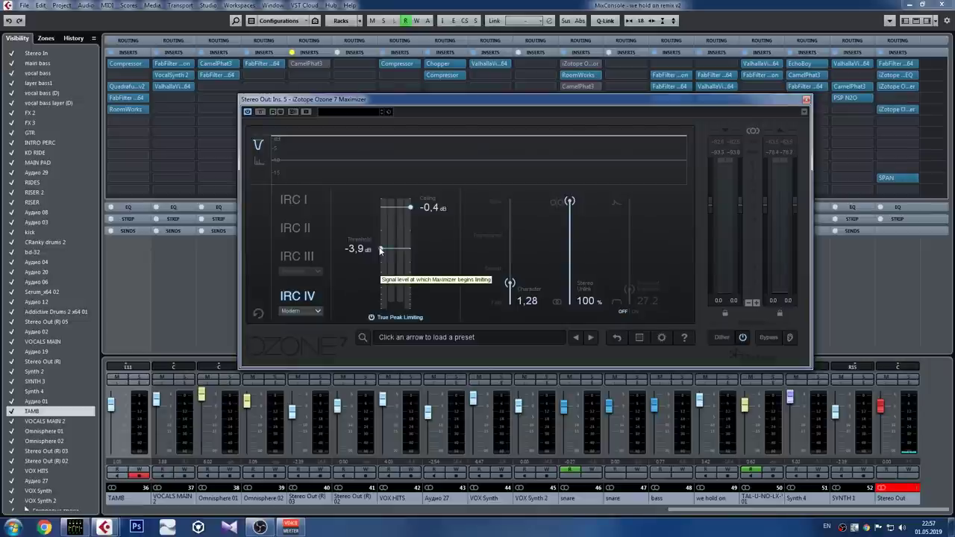
left_click_drag(380, 248, 380, 241)
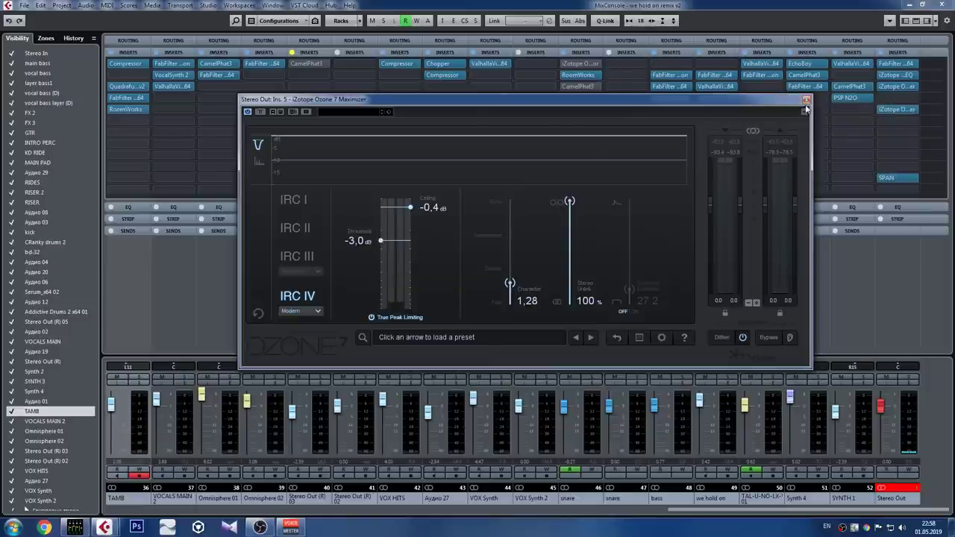
Step: Play the project from around bar 65 and compare the mix with the Ozone 7 Maximizer bypassed and active
key("F3")
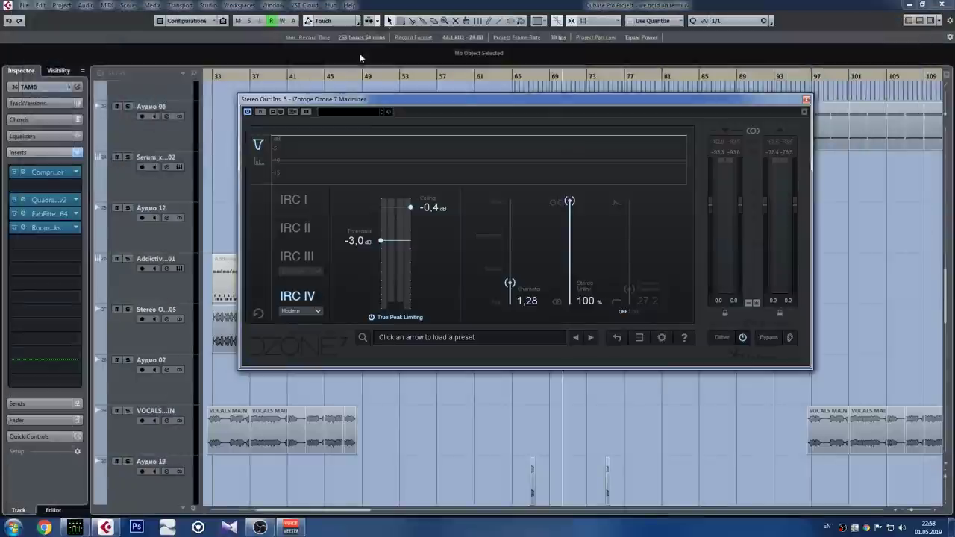
left_click(370, 76)
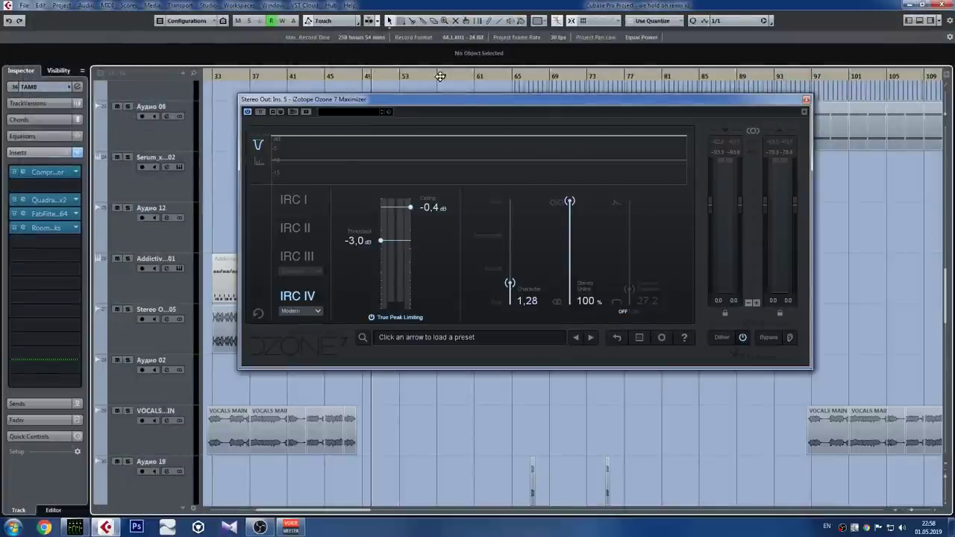
left_click(505, 79)
key("space")
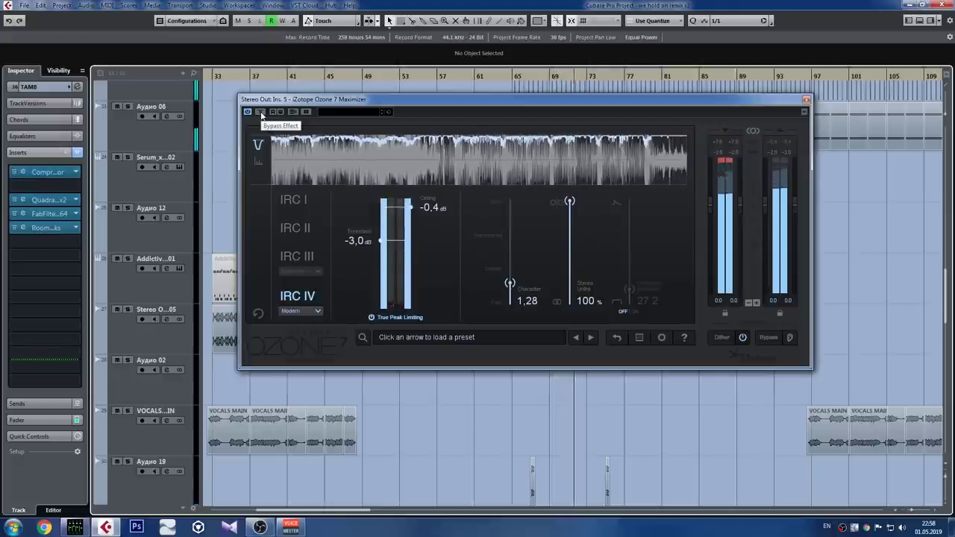
left_click(261, 113)
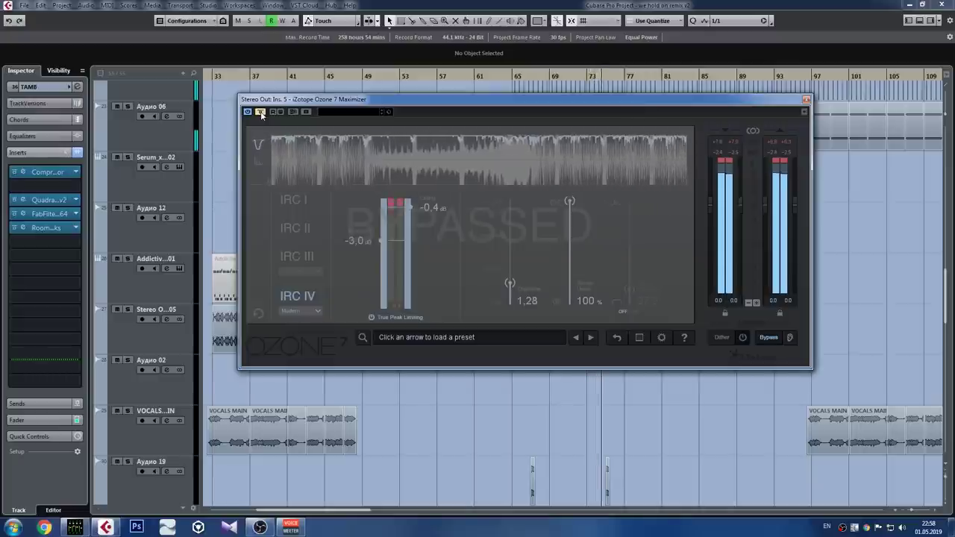
left_click(260, 112)
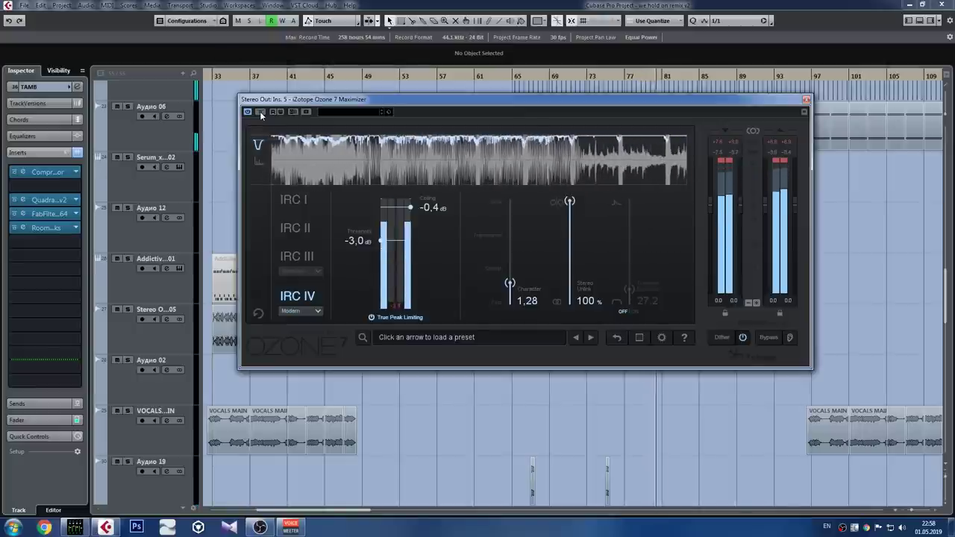
left_click(260, 112)
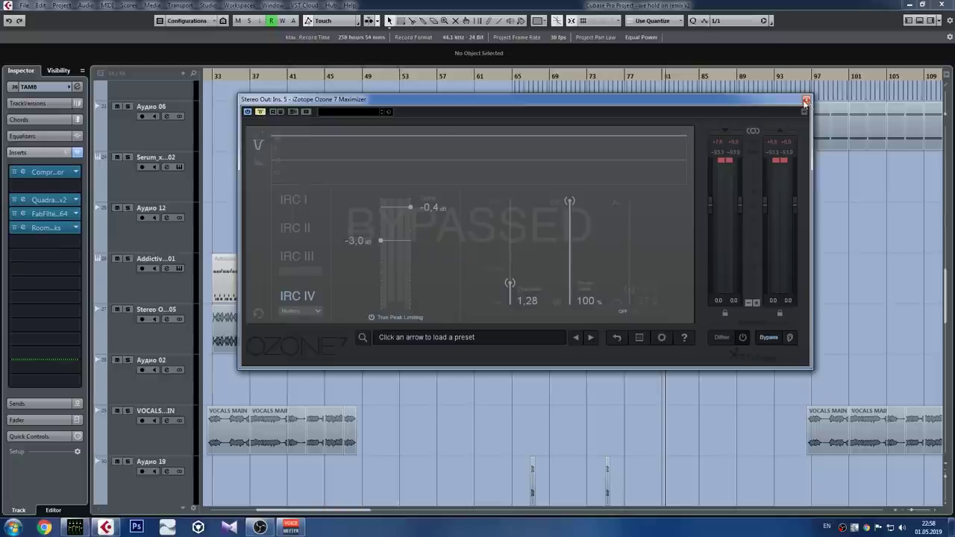
left_click(260, 113)
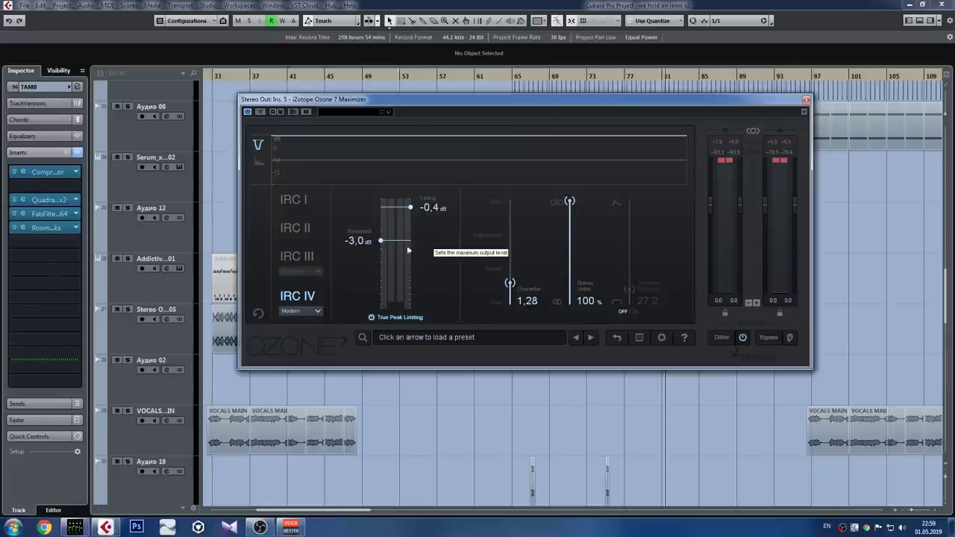
Step: Try a Maximizer threshold of -2.5 dB, restore it to -3.0 dB, and compare bypassed and active limiting during playback from bar 65
left_click_drag(385, 245, 383, 237)
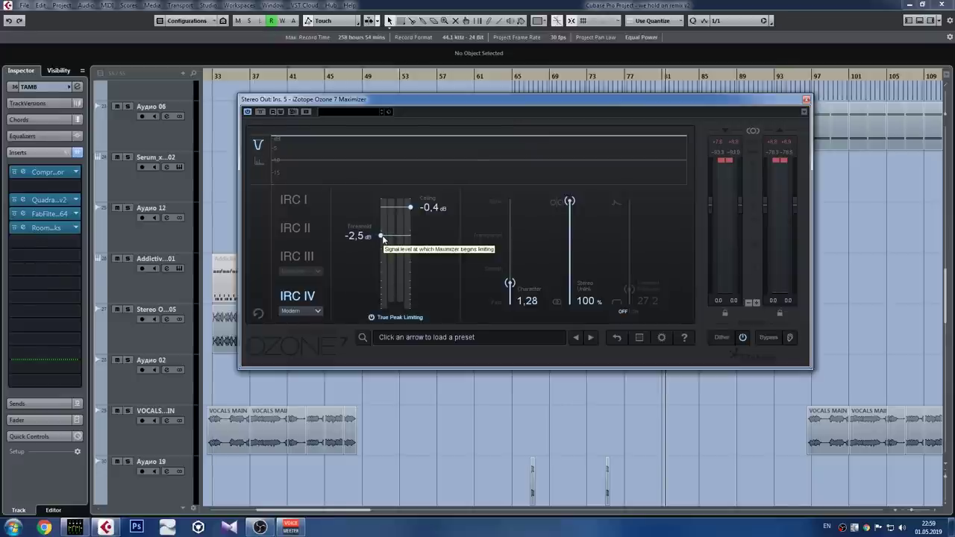
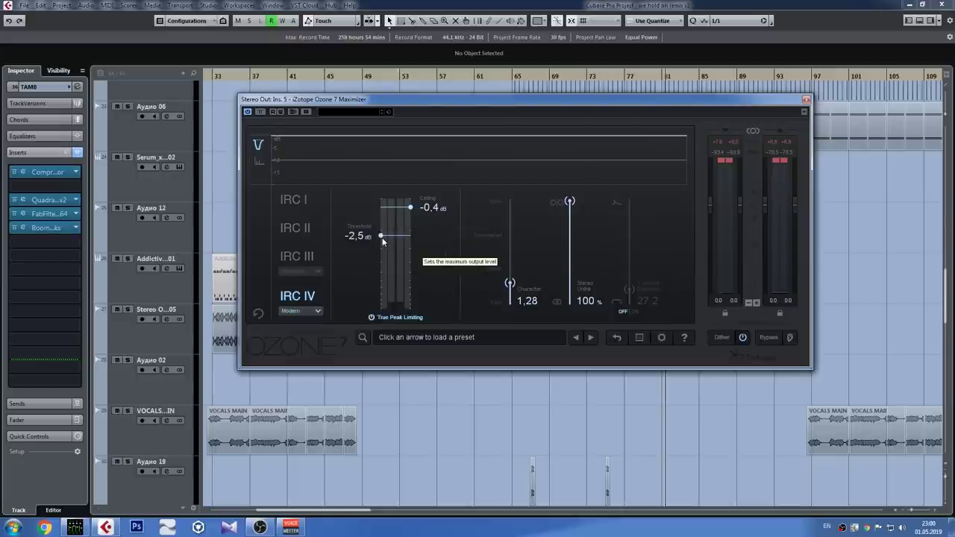
left_click_drag(381, 237, 381, 243)
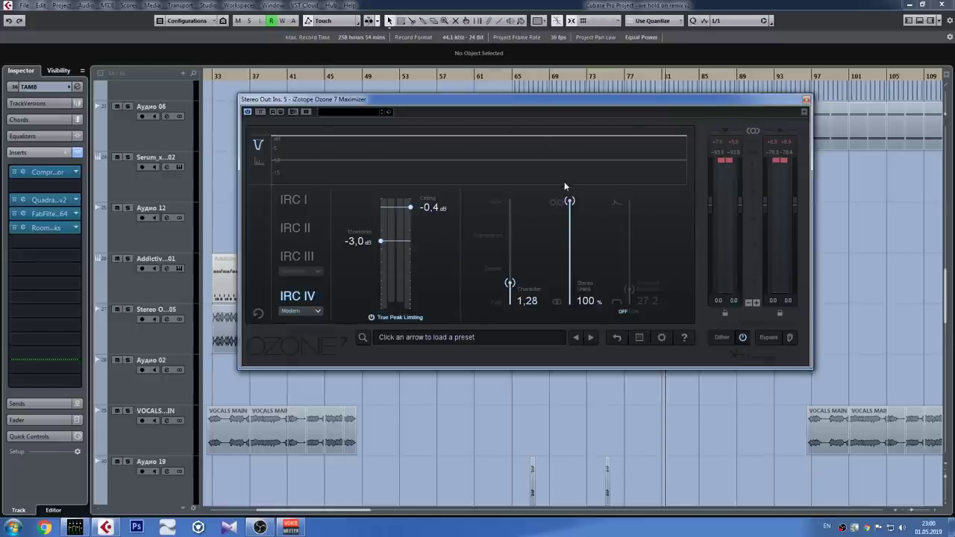
left_click(515, 76)
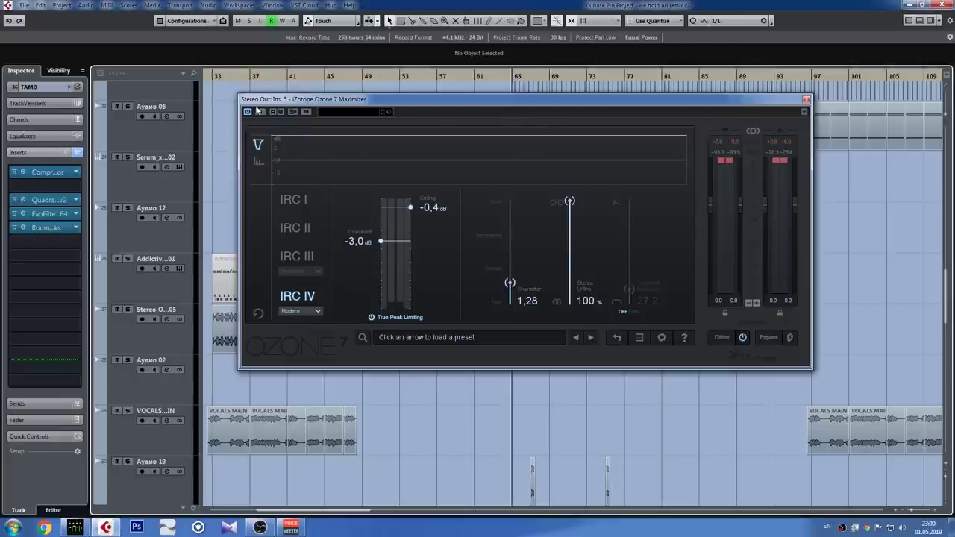
left_click(259, 111)
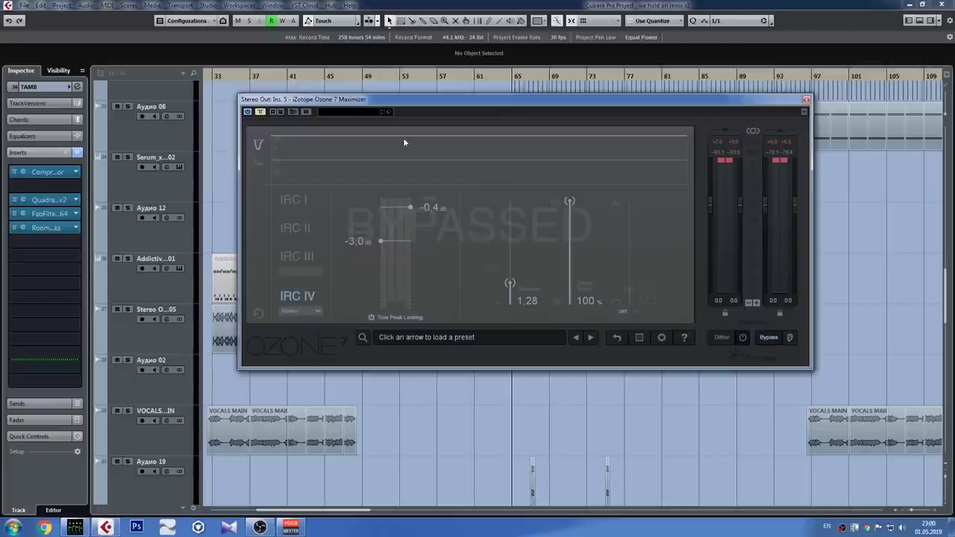
left_click(261, 112)
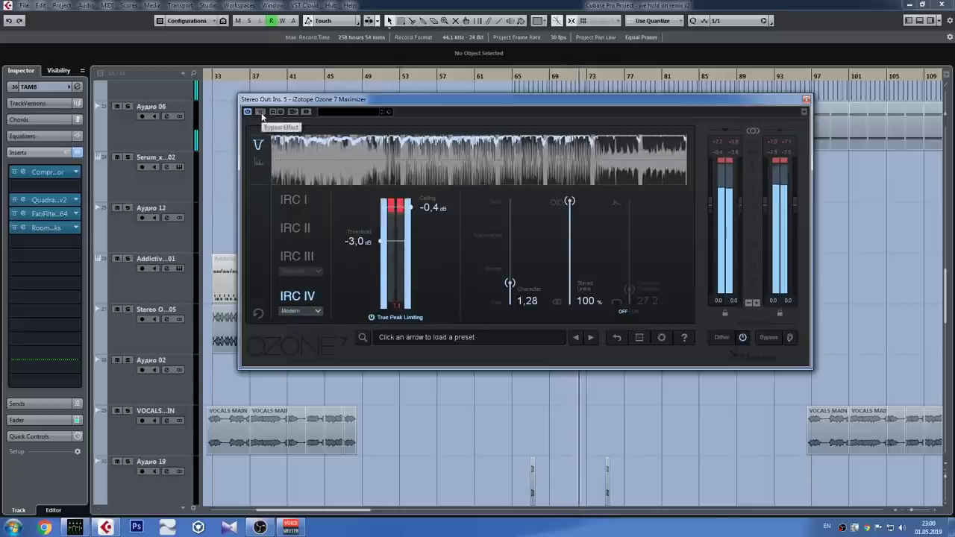
left_click(261, 112)
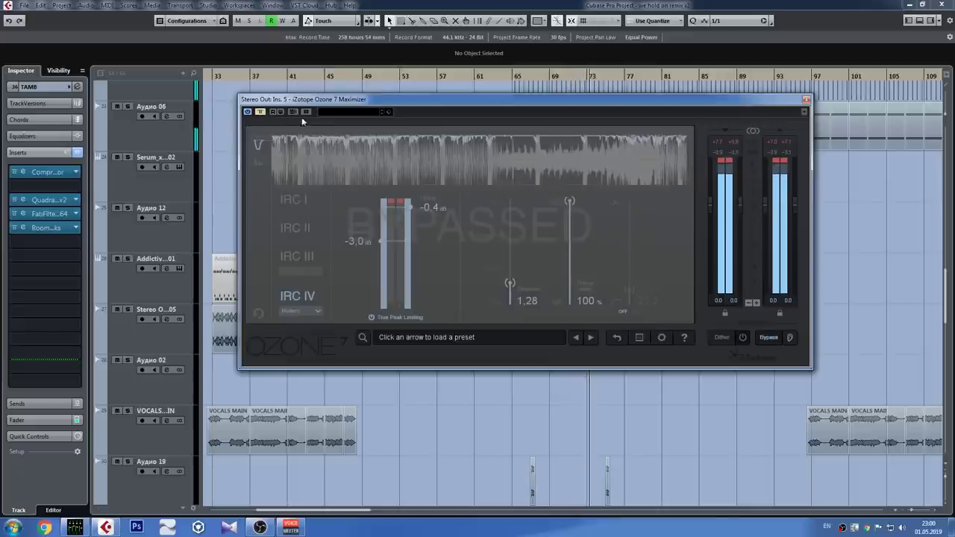
left_click(260, 112)
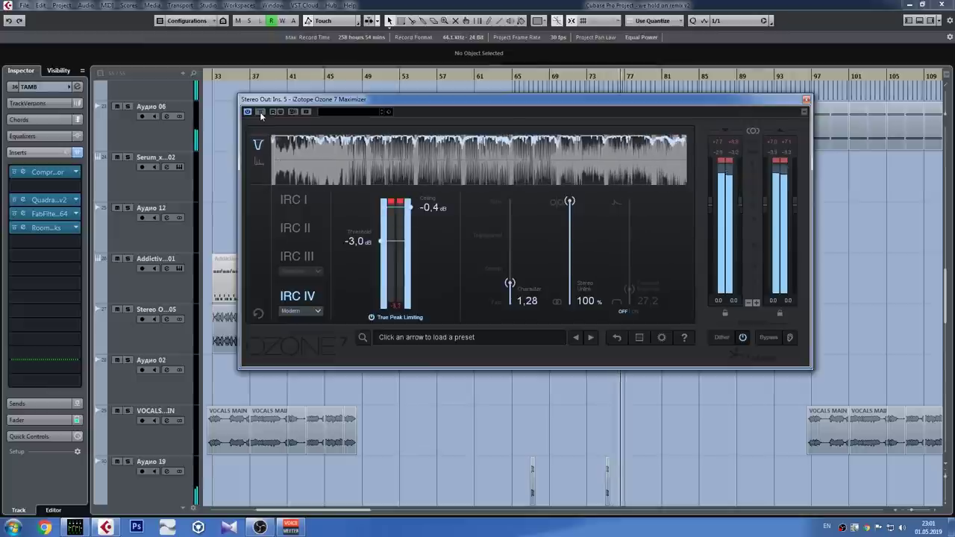
Step: Try Maximizer thresholds of -2.2 dB and -3.5 dB during playback, and restore the threshold to -3.0 dB
left_click_drag(380, 241, 380, 234)
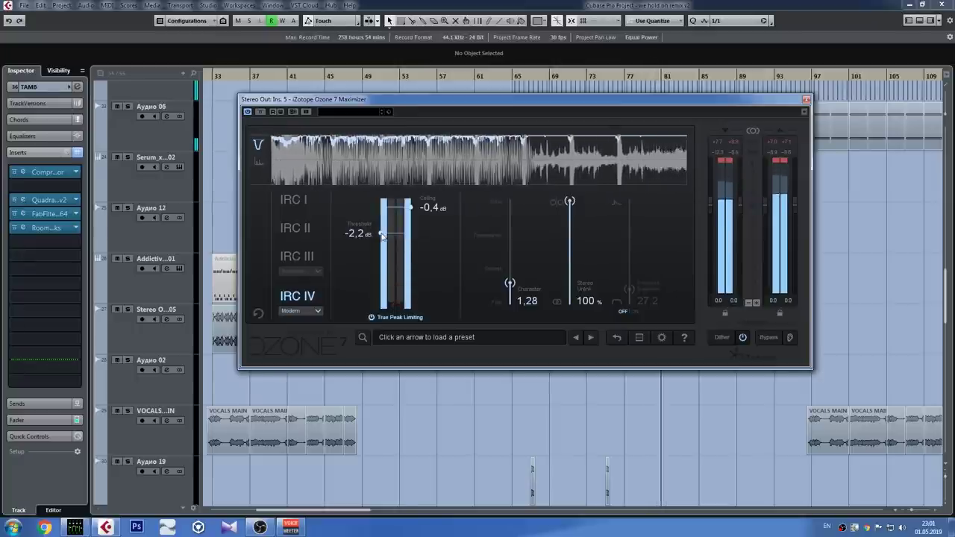
left_click_drag(381, 235, 383, 249)
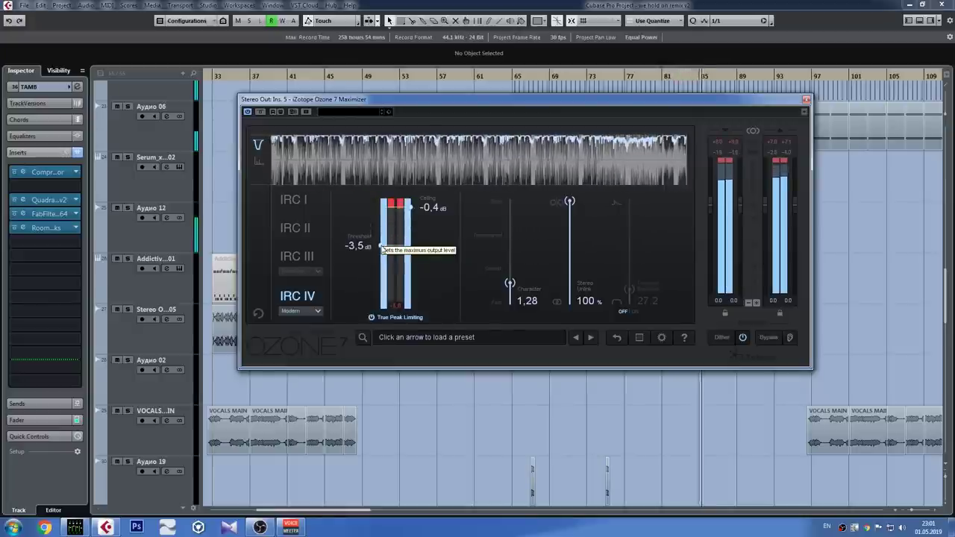
left_click_drag(383, 250, 383, 240)
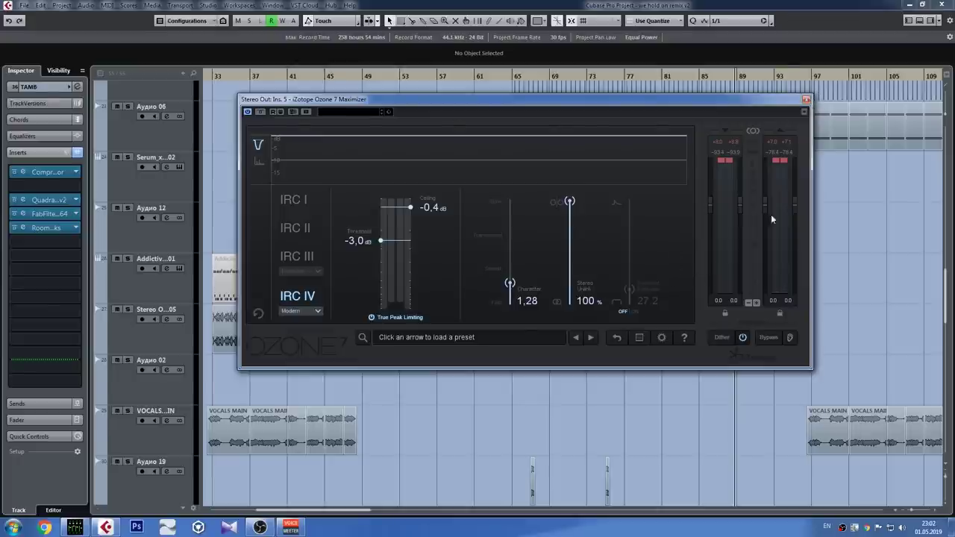
Step: Close the Maximizer and load the MSED plug-in on the Stereo Out's sixth insert in the MixConsole
left_click(806, 99)
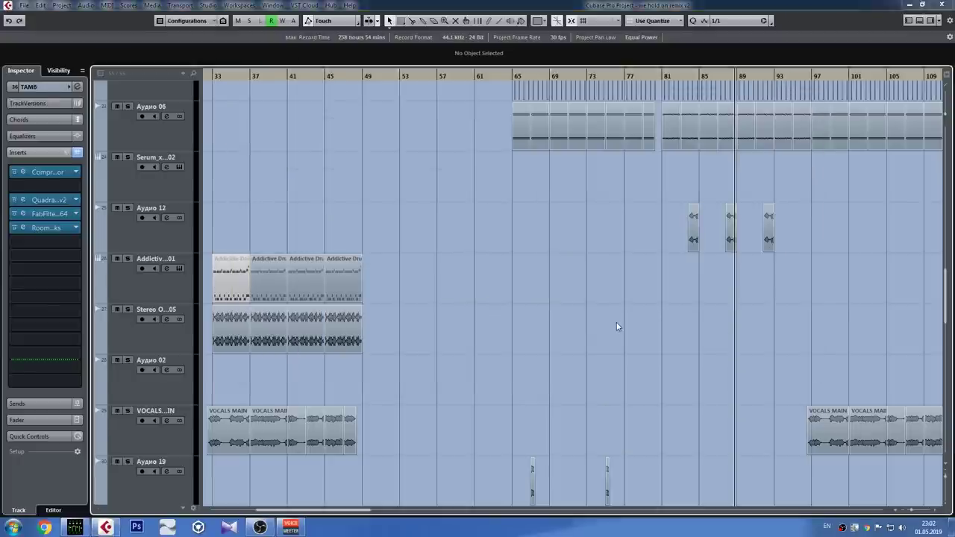
key("F3")
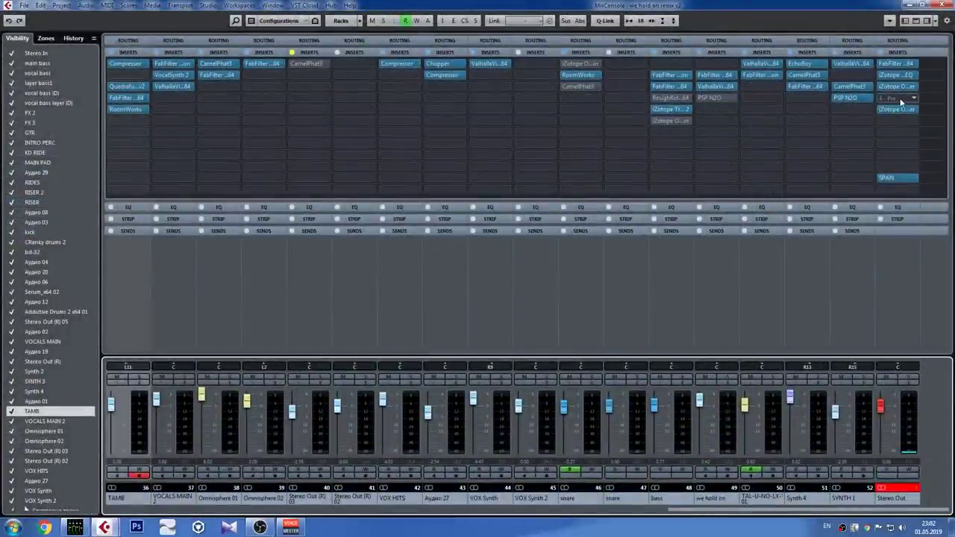
left_click(900, 122)
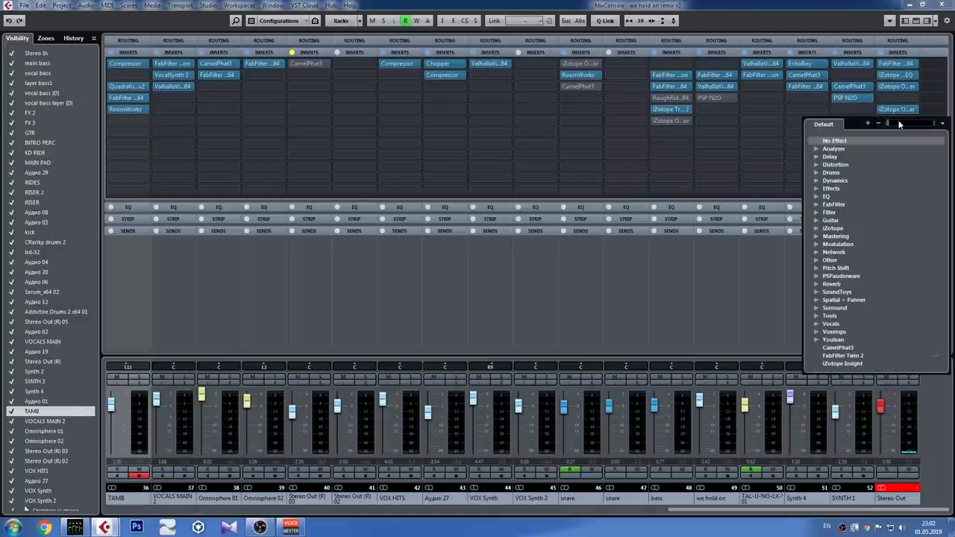
left_click(899, 123)
type("msed")
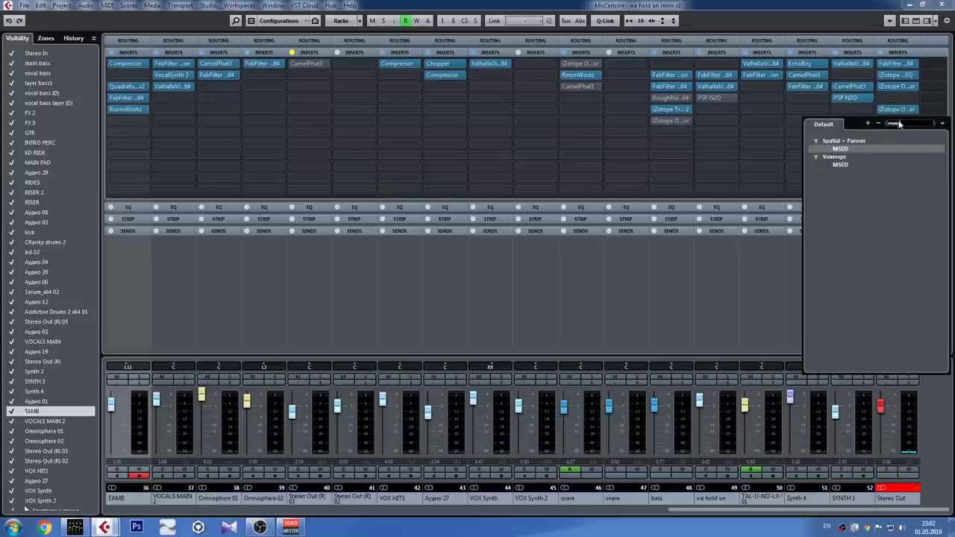
left_click(851, 149)
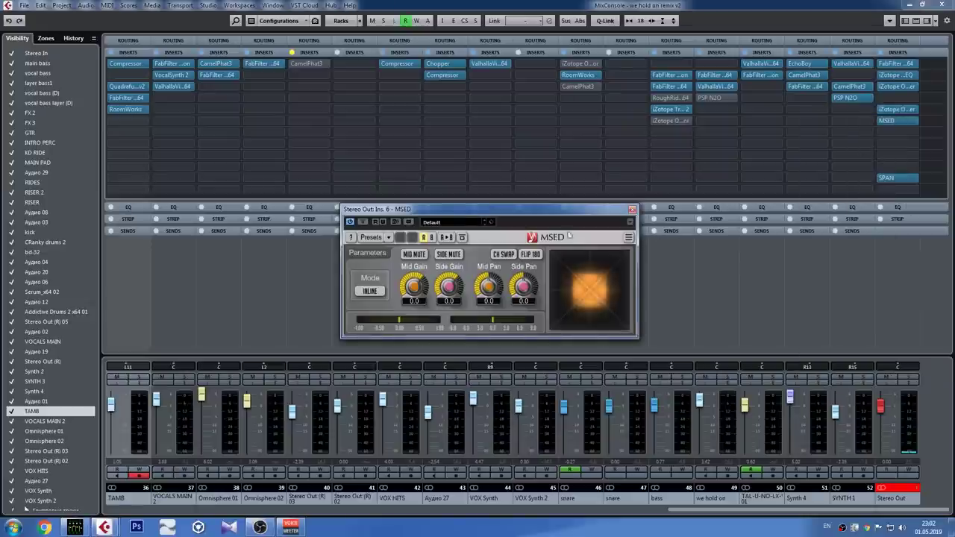
left_click_drag(477, 209, 575, 150)
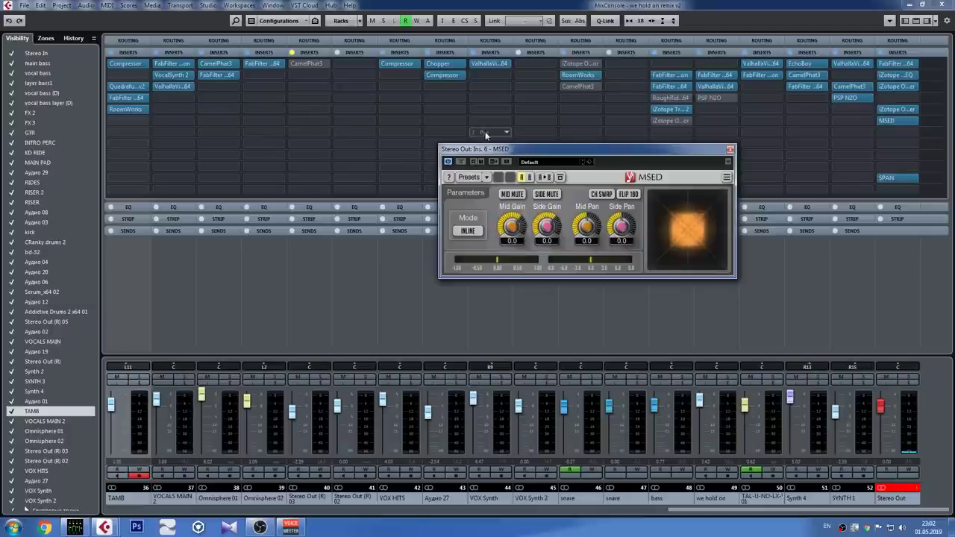
left_click_drag(486, 149, 440, 151)
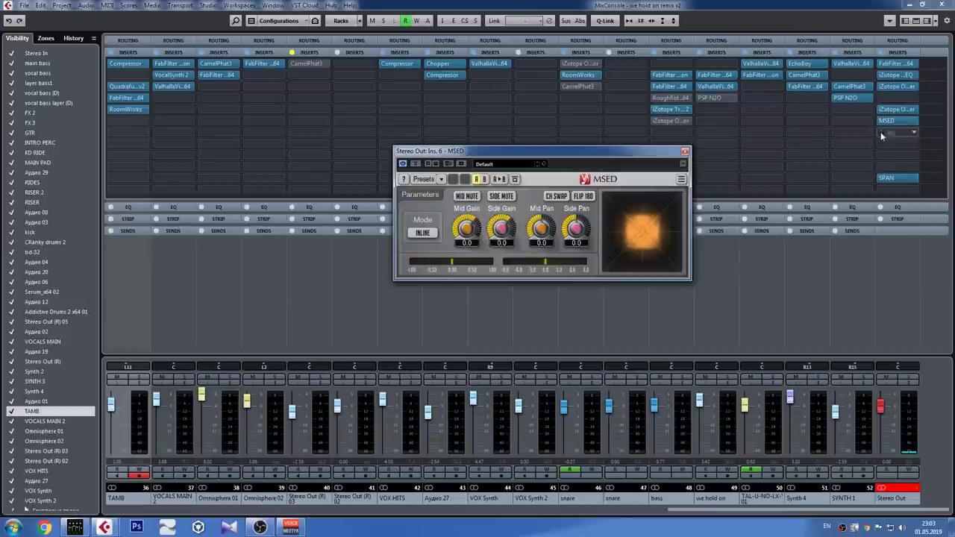
Step: Reorder the Stereo Out inserts so that MSED is in slot 4 and the Ozone 7 Maximizer is in slot 6
left_click_drag(895, 122, 898, 100)
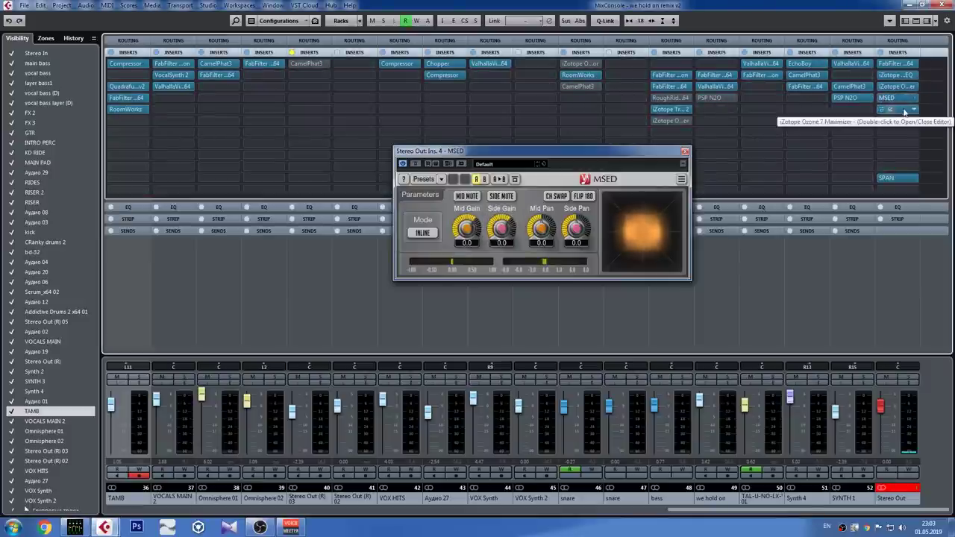
left_click_drag(904, 110, 903, 122)
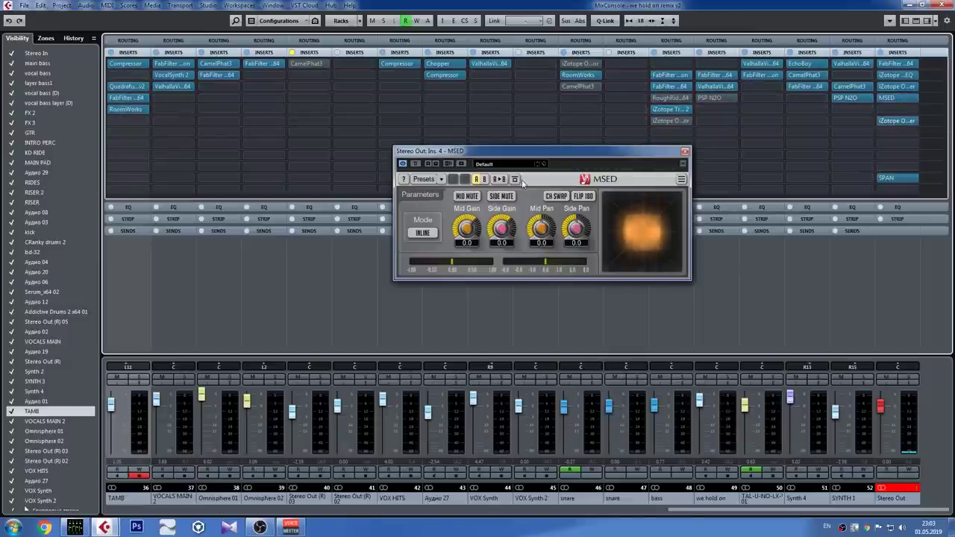
left_click_drag(577, 150, 603, 156)
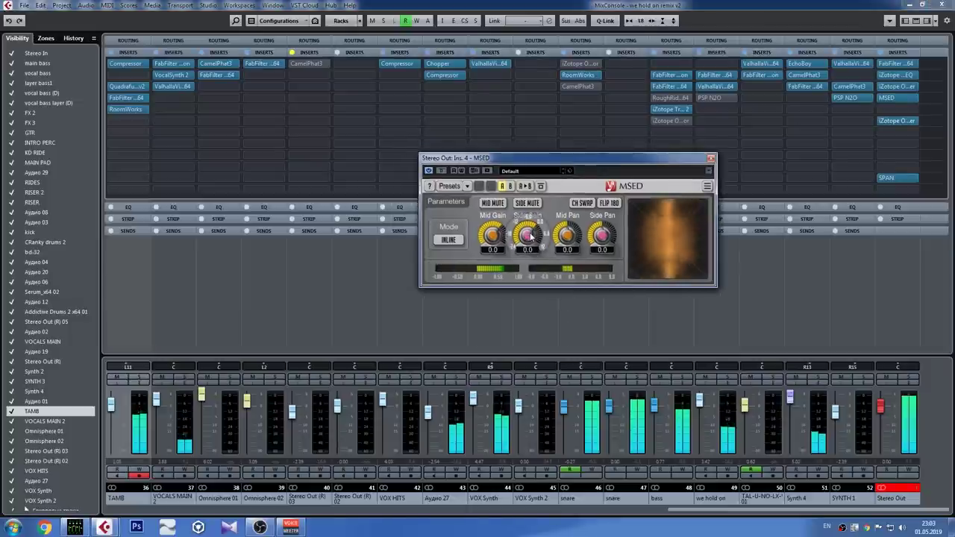
Step: Try an MSED Side Gain of -1.7 during playback, return it to 0.0, and lower it to -0.1
left_click_drag(527, 216, 528, 221)
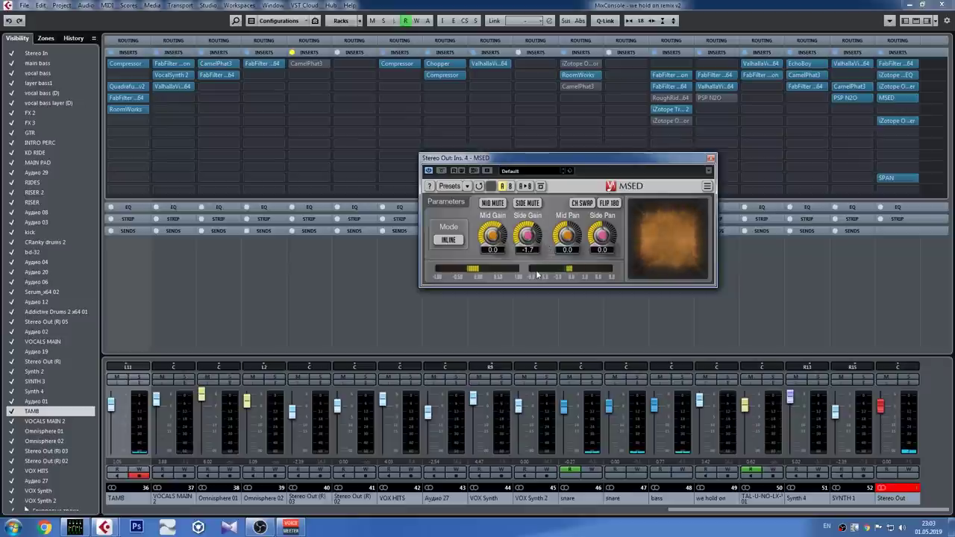
scroll(527, 236, "up", 4)
scroll(527, 236, "up", 15)
scroll(528, 236, "down", 2)
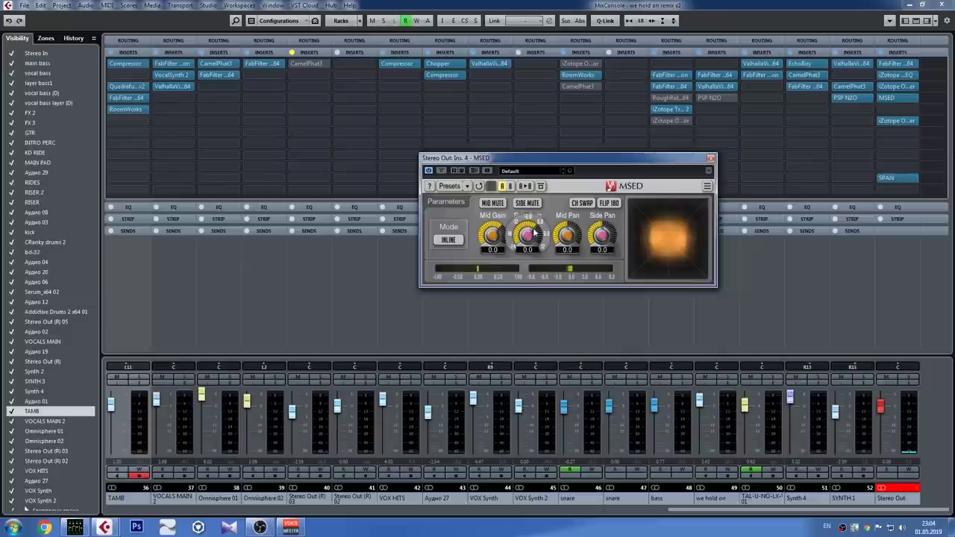
left_click_drag(532, 234, 532, 237)
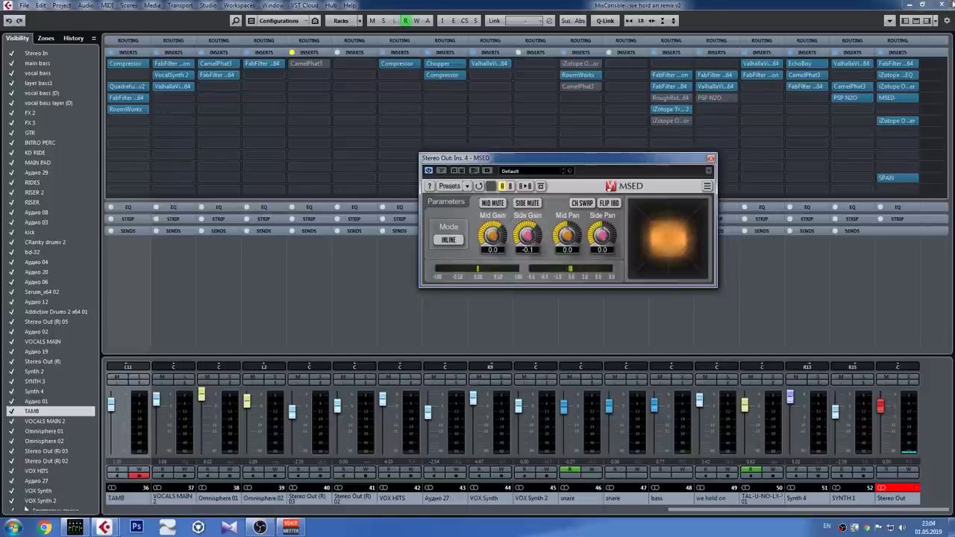
Step: Close the MixConsole and MSED, and reopen MSED from the Stereo Out's fourth insert
left_click(944, 5)
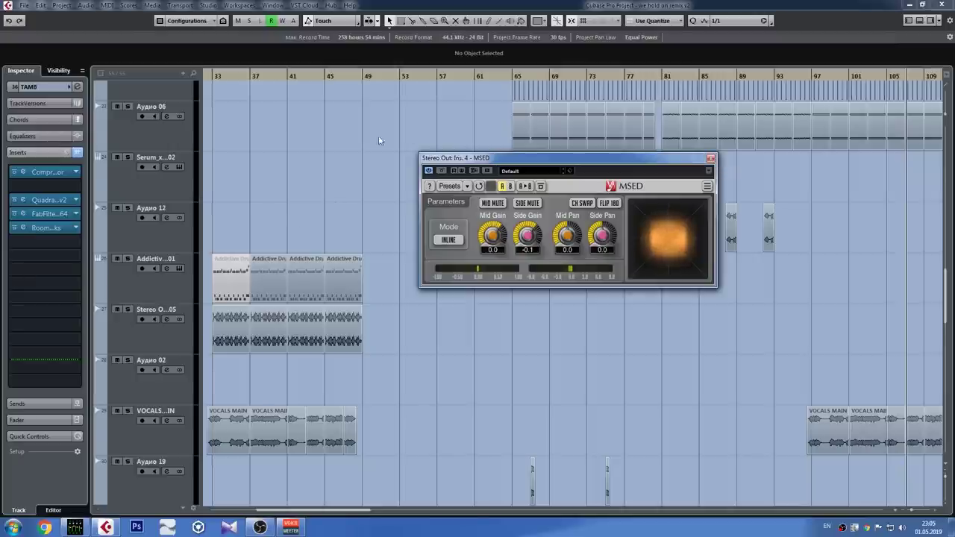
left_click(711, 159)
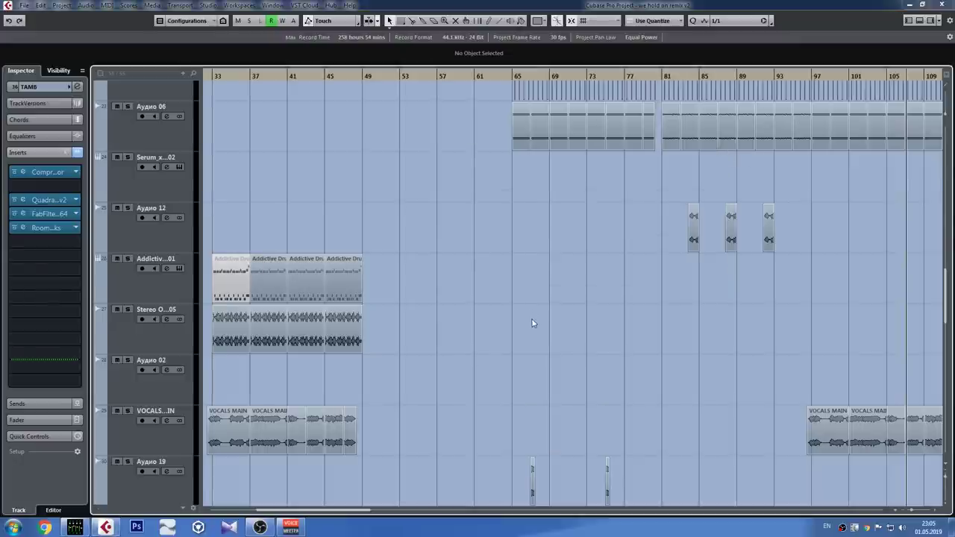
key("F3")
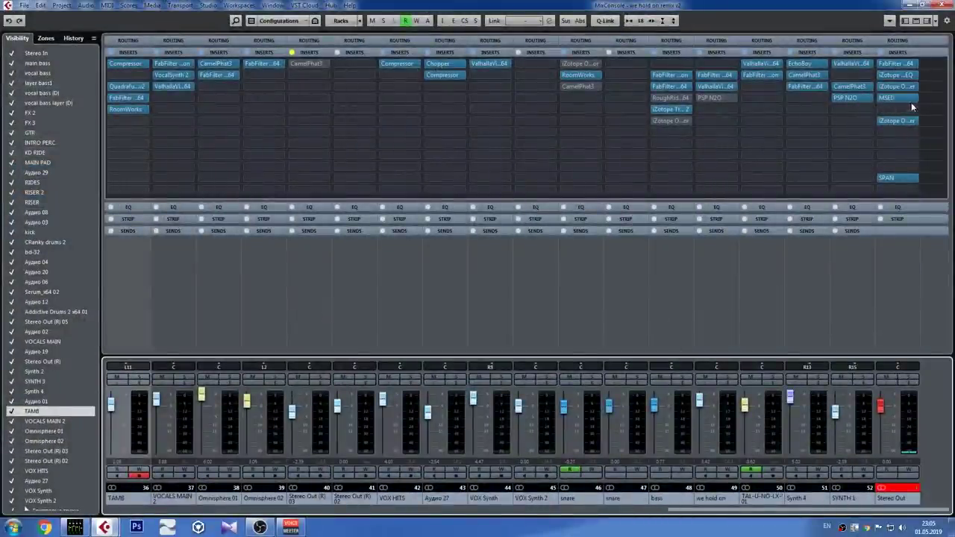
left_click(890, 98)
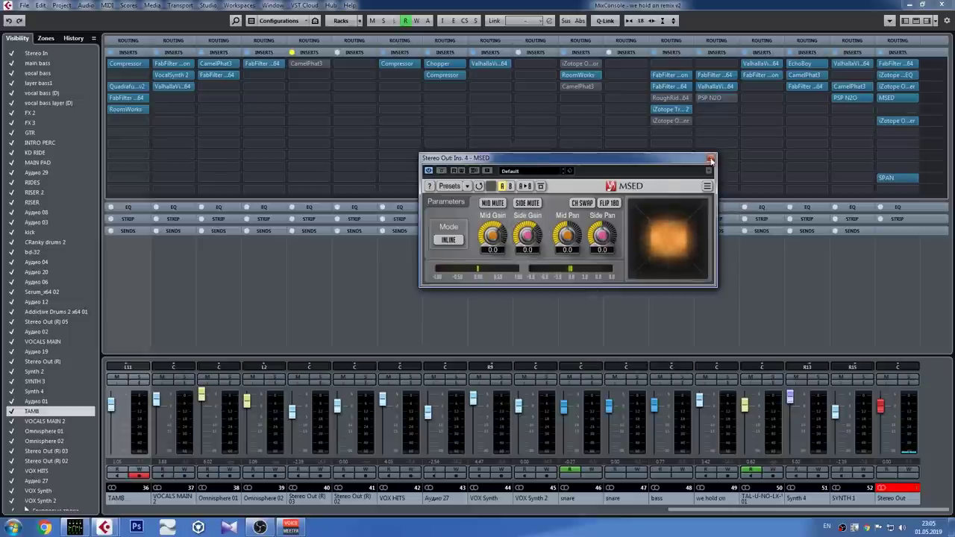
Step: Replace MSED in the Stereo Out's fourth insert with CamelPhat3, discarding the MSED changes
left_click(712, 158)
left_click(915, 98)
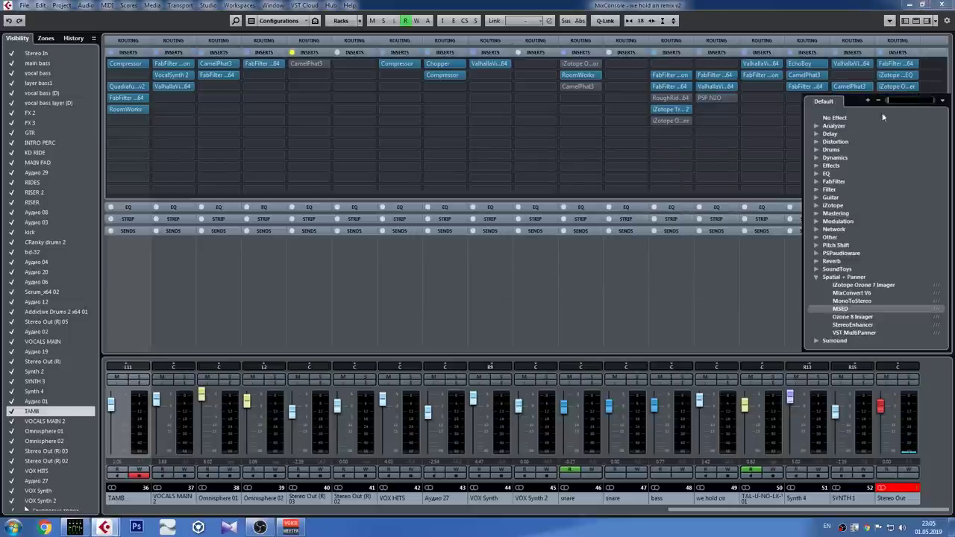
left_click(899, 97)
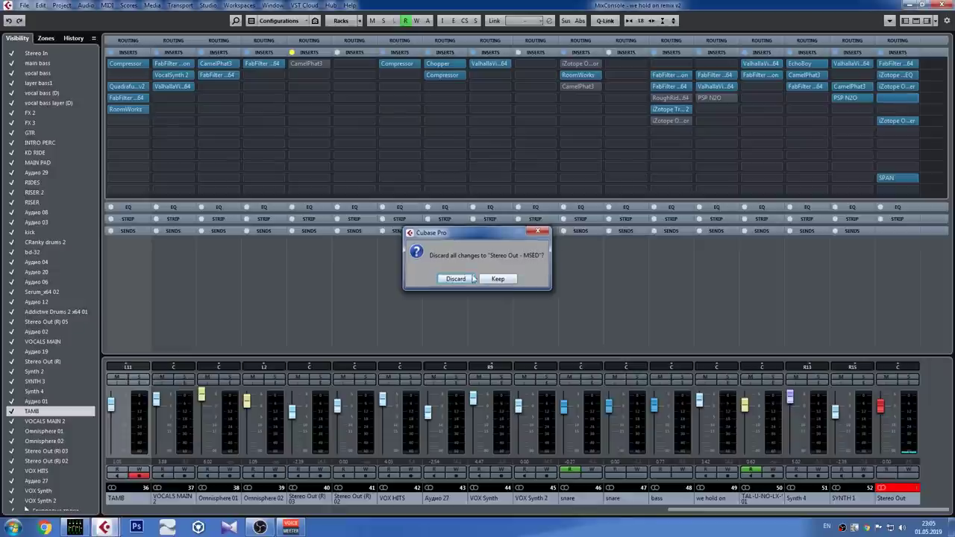
key("Return")
left_click(903, 98)
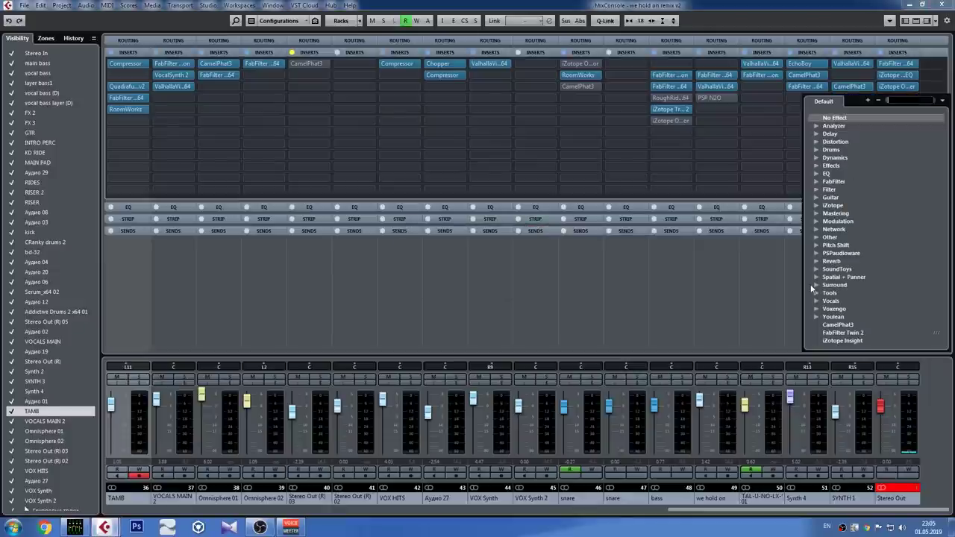
left_click(837, 325)
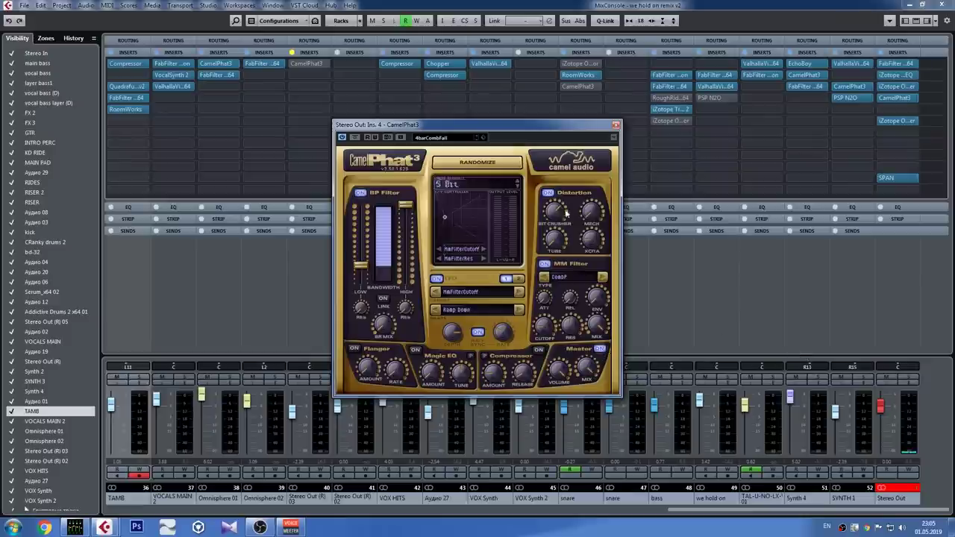
Step: Switch off CamelPhat3's MM Filter and BP Filter, and bypass the FabFilter and iZotope inserts on the Stereo Out
left_click(544, 265)
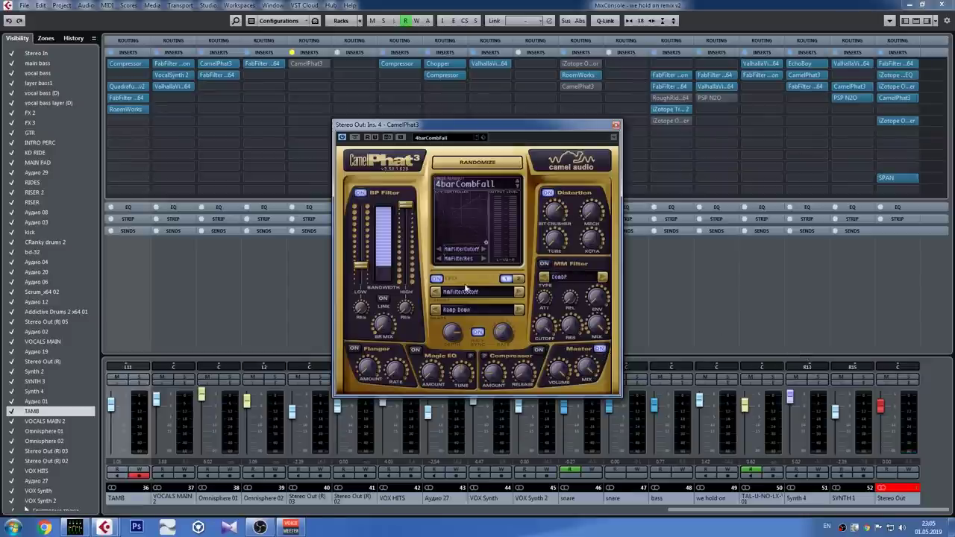
left_click(361, 193)
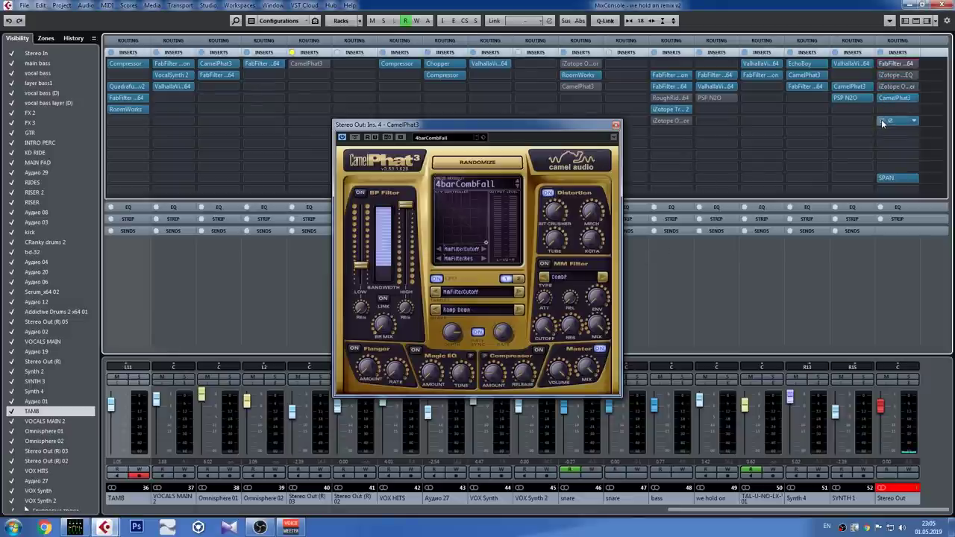
left_click(942, 4)
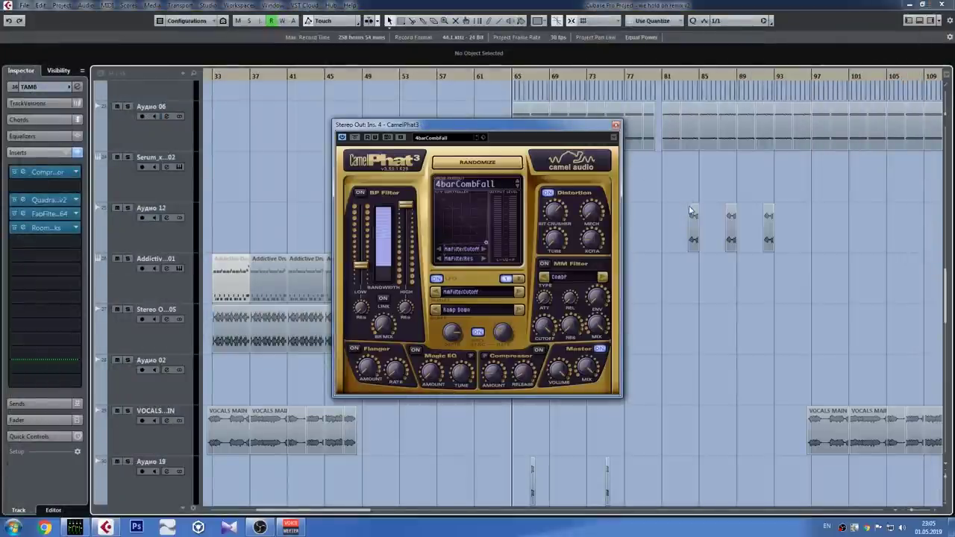
key("F3")
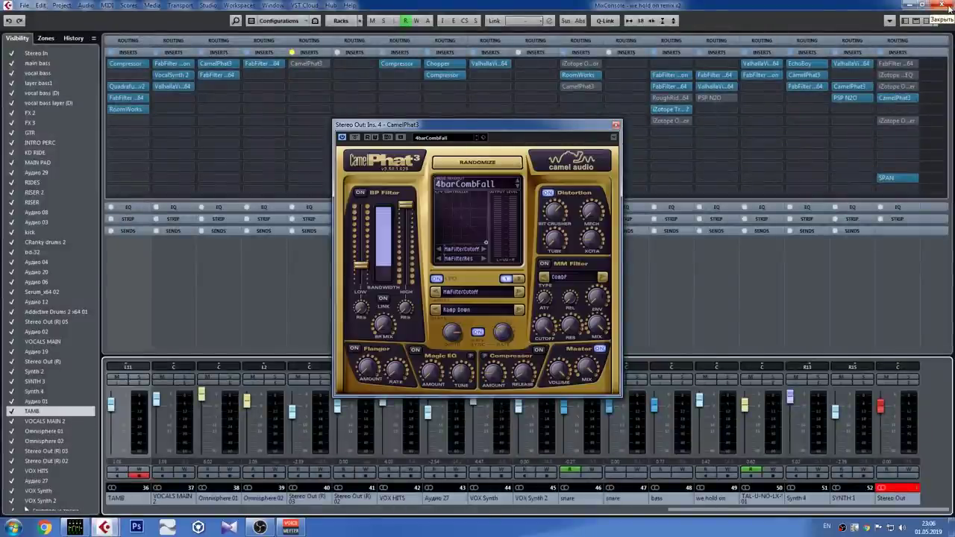
Step: Set CamelPhat3's MM Filter type to Peaking and lower the BP Filter's low cutoff to its minimum
left_click(544, 278)
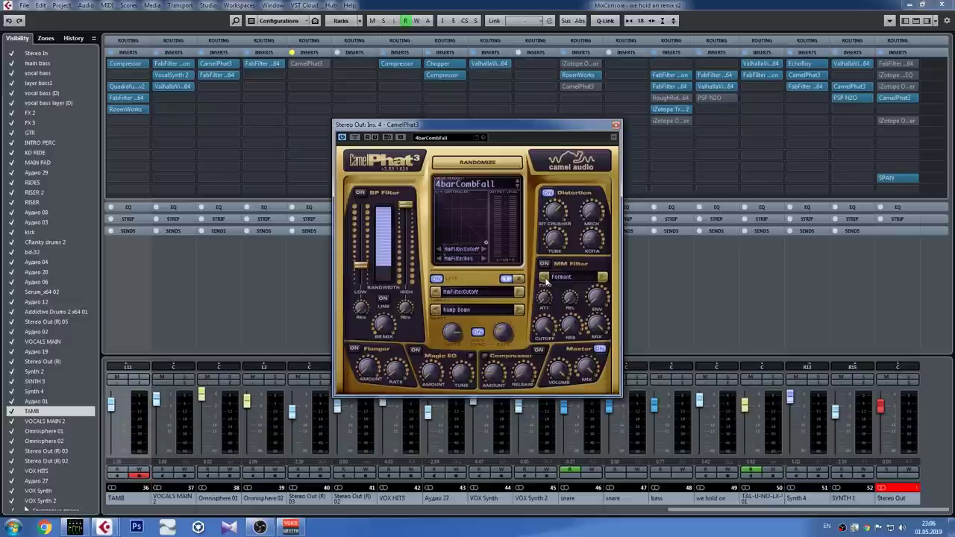
mouse_move(360, 273)
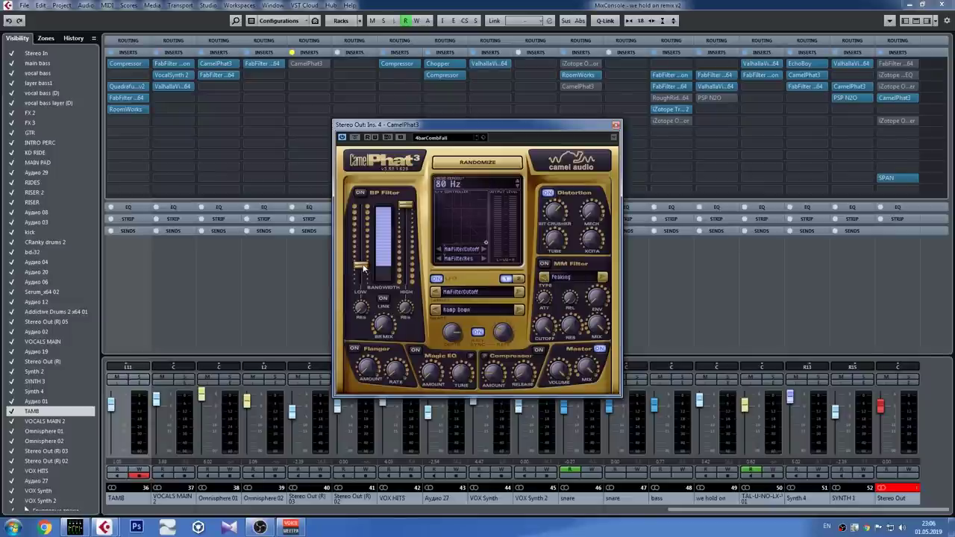
left_click_drag(364, 267, 365, 292)
mouse_move(545, 253)
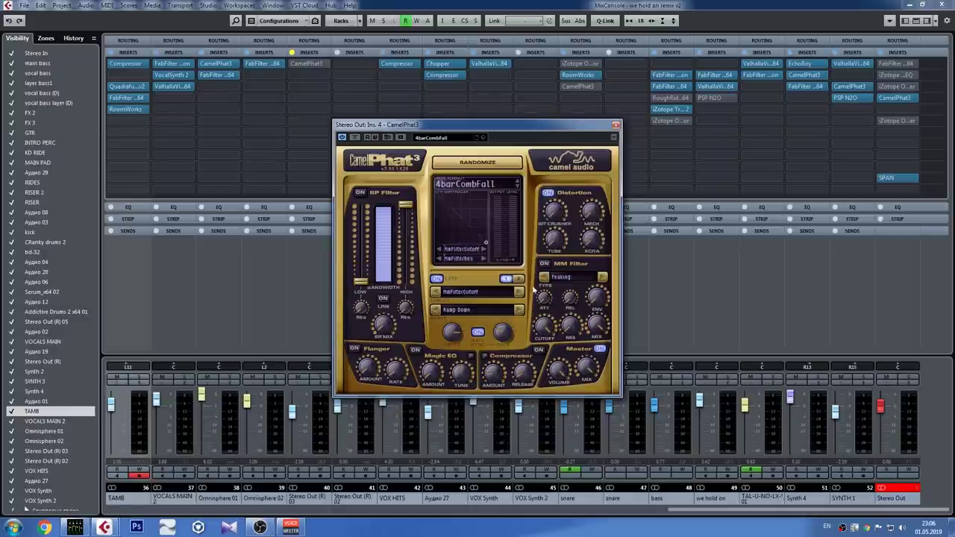
Step: Start playback, adjust CamelPhat3's Tube distortion to 4 %, and return to the project window
key("space")
left_click_drag(550, 254, 562, 242)
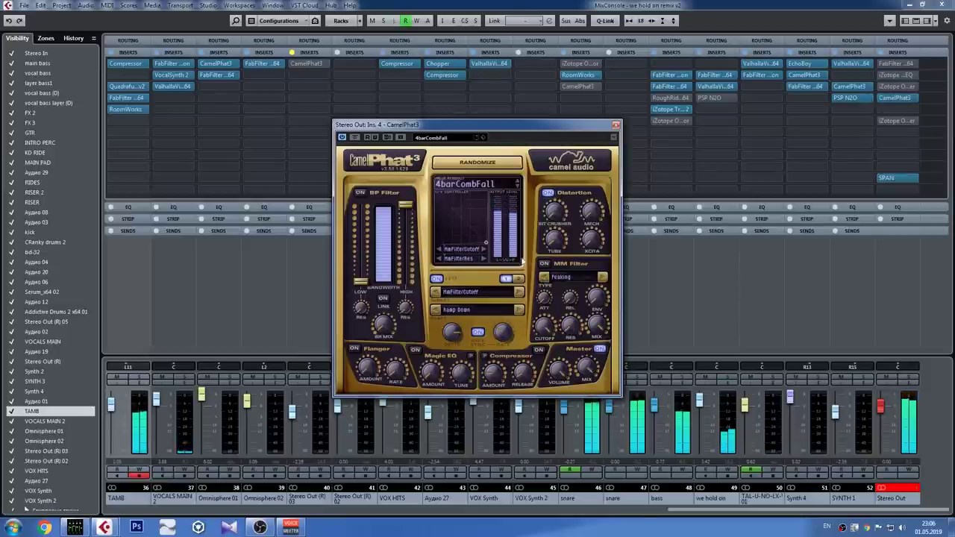
key("F3")
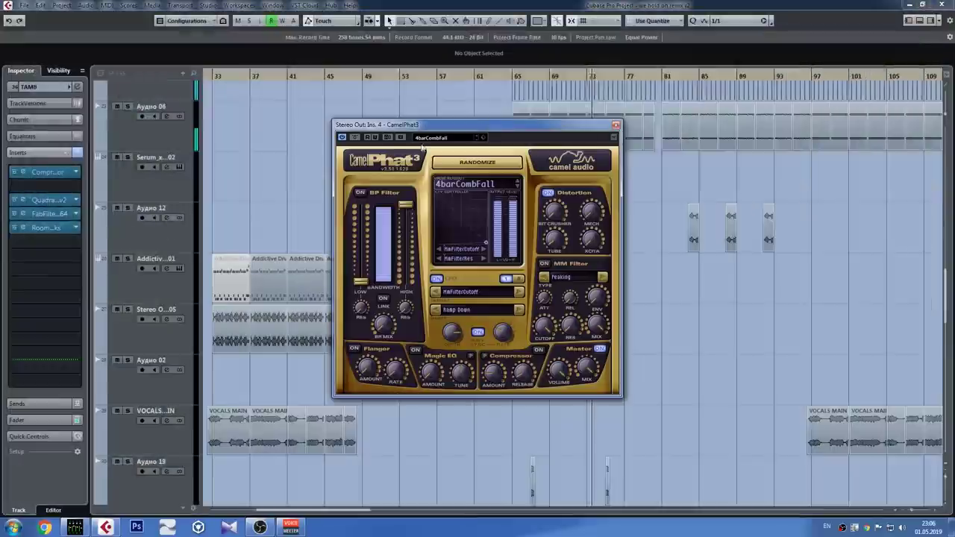
mouse_move(563, 249)
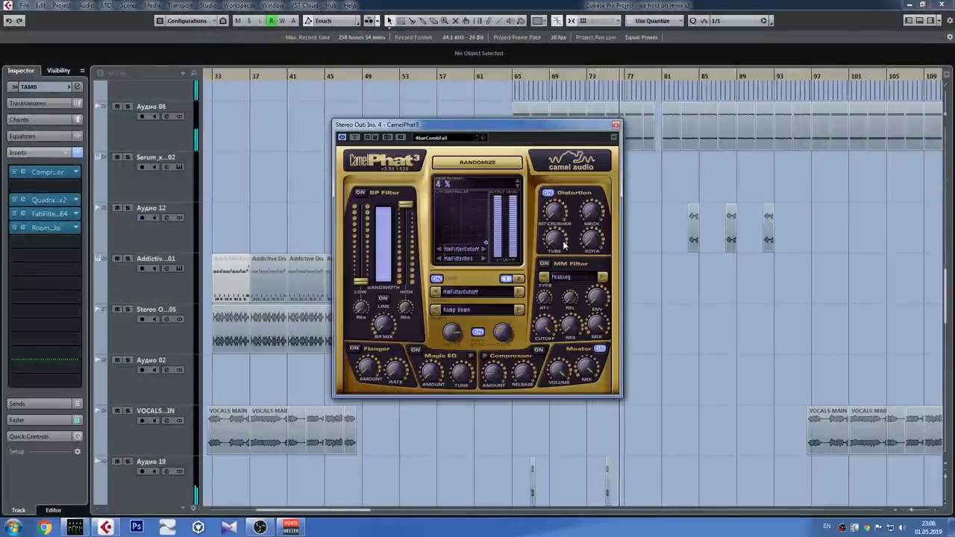
mouse_move(595, 373)
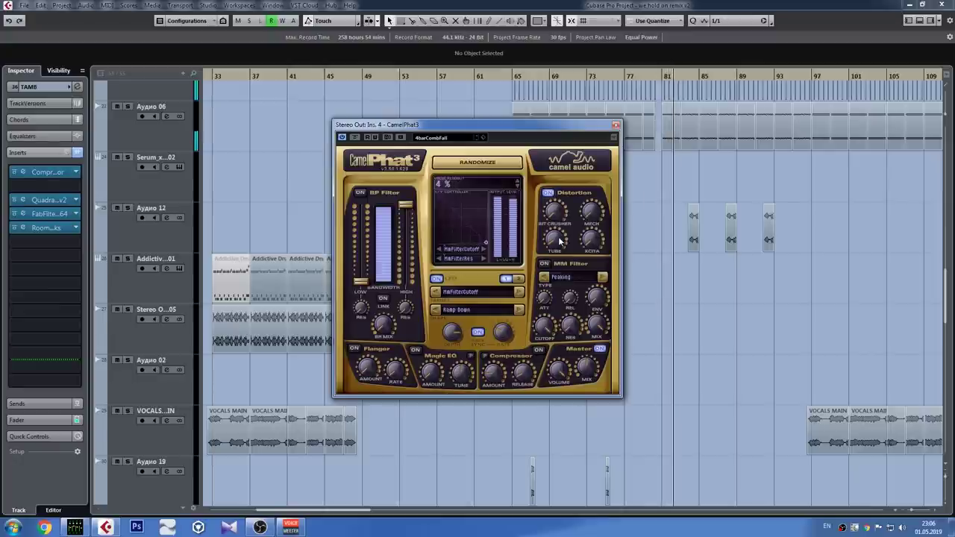
Step: Try other MM Filter types such as Notch and CombM, return to Peaking, and switch the MM Filter on
left_click(603, 278)
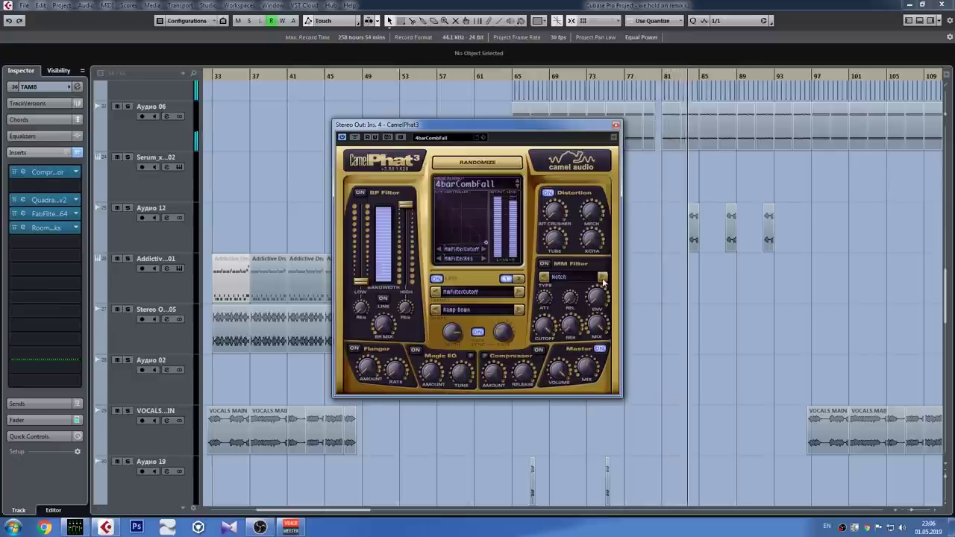
left_click(603, 278)
left_click(602, 278)
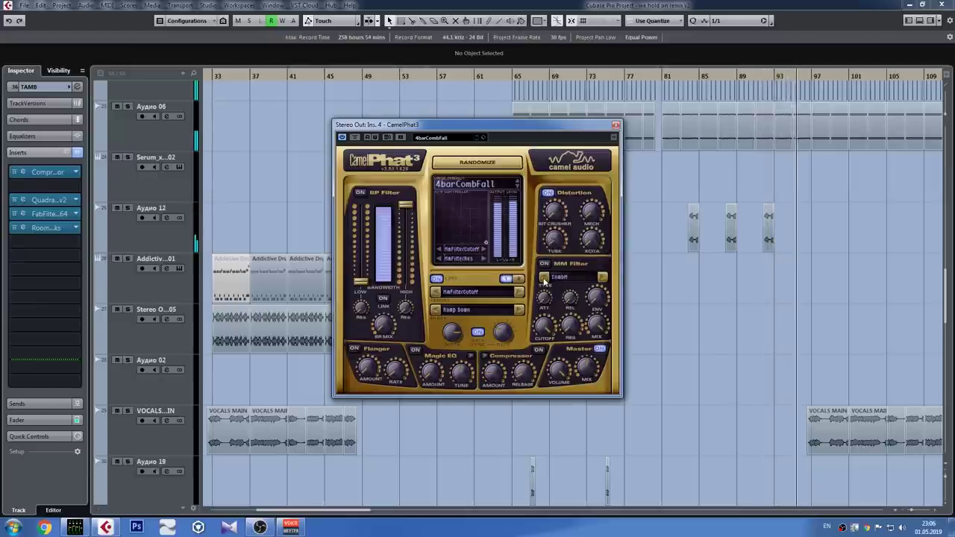
left_click(569, 278)
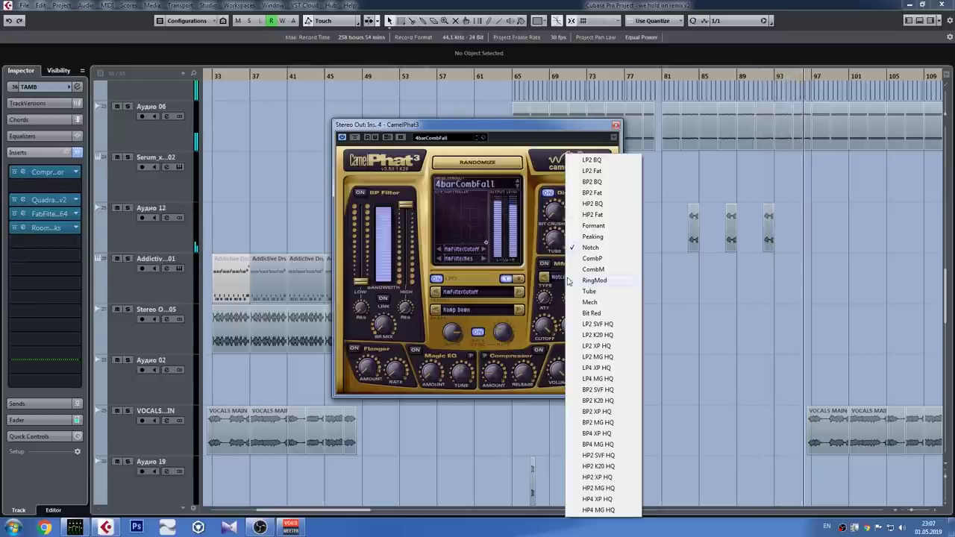
left_click(597, 237)
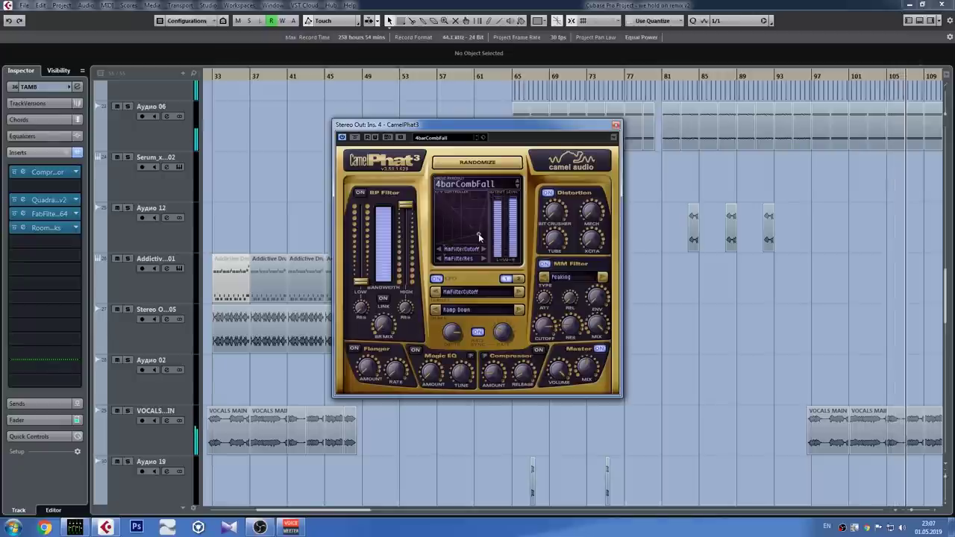
mouse_move(507, 335)
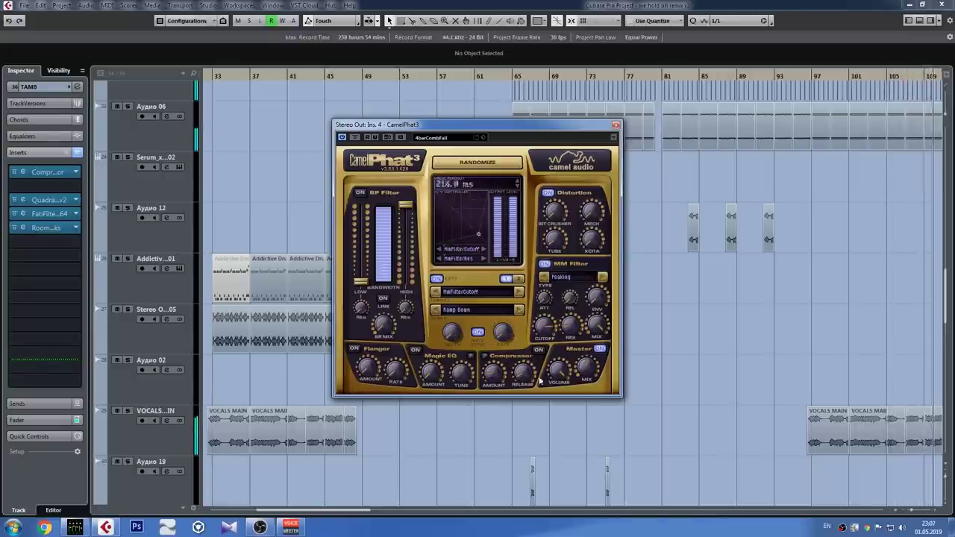
Step: Show CamelPhat3's second LFO, replay from about bar 65, and compare the sound with the plug-in bypassed
left_click(518, 277)
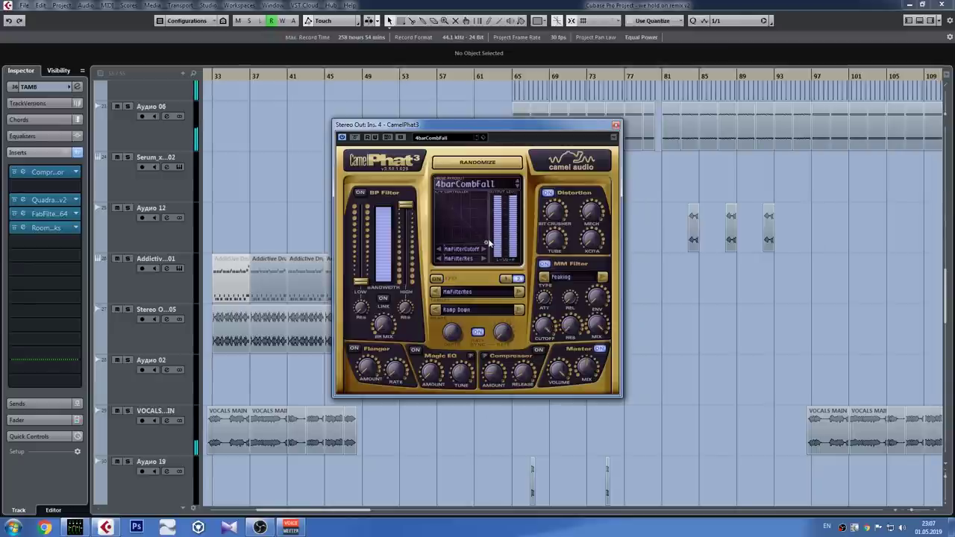
left_click(511, 76)
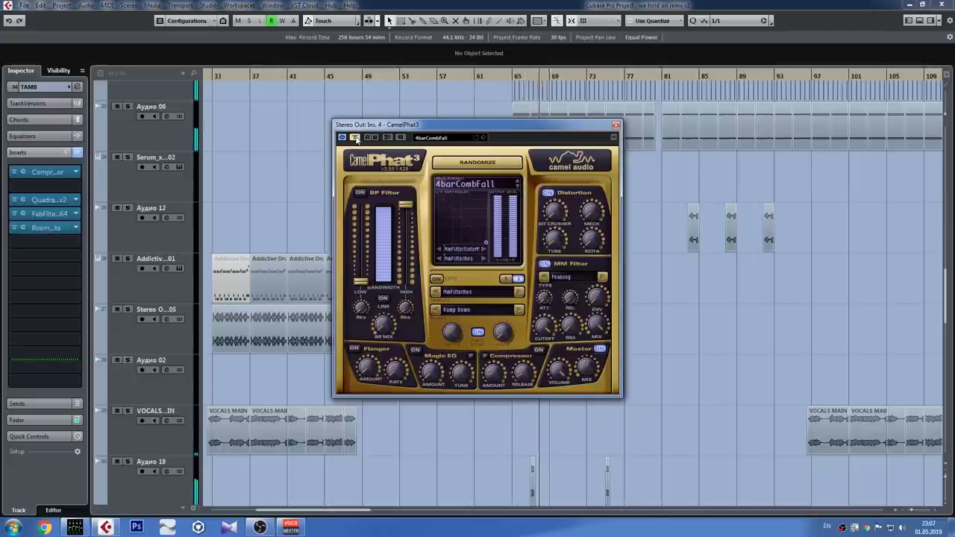
mouse_move(597, 240)
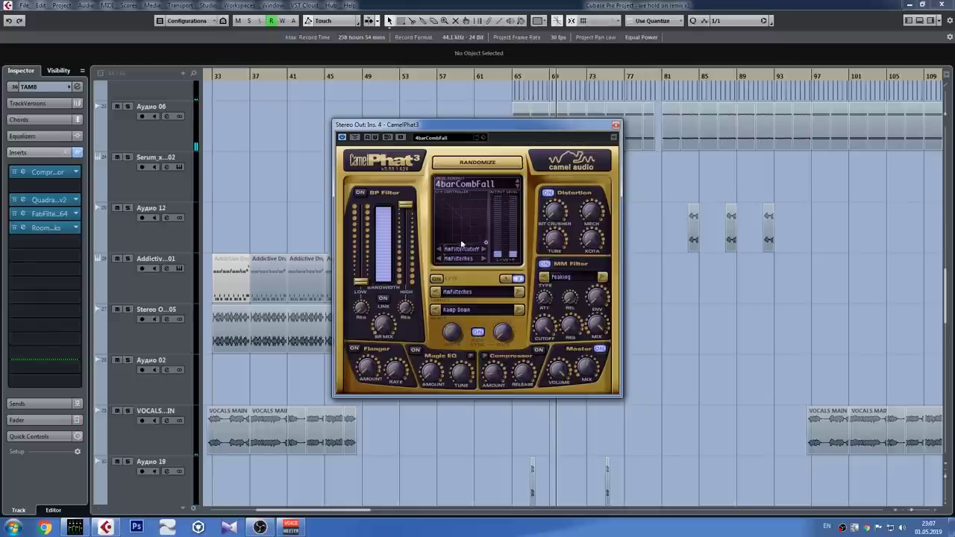
mouse_move(556, 247)
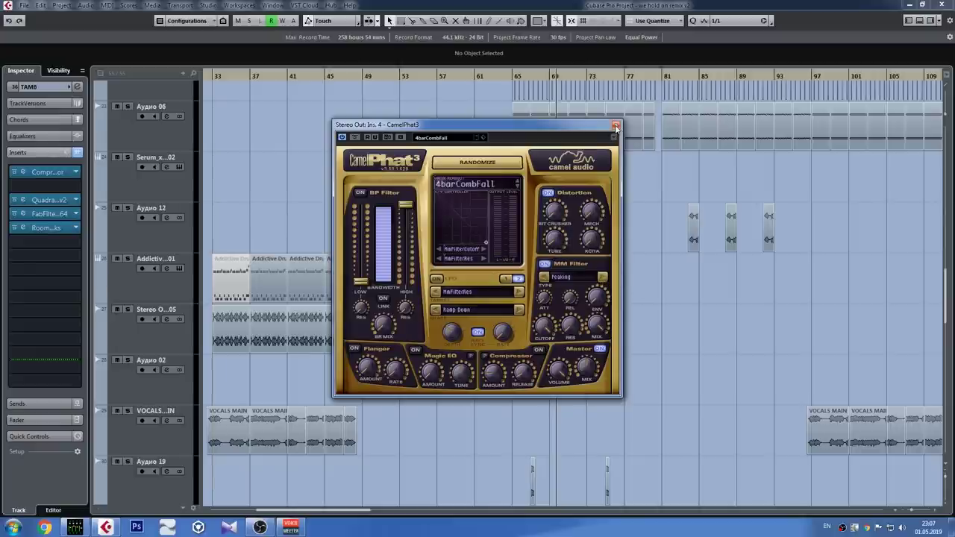
mouse_move(588, 214)
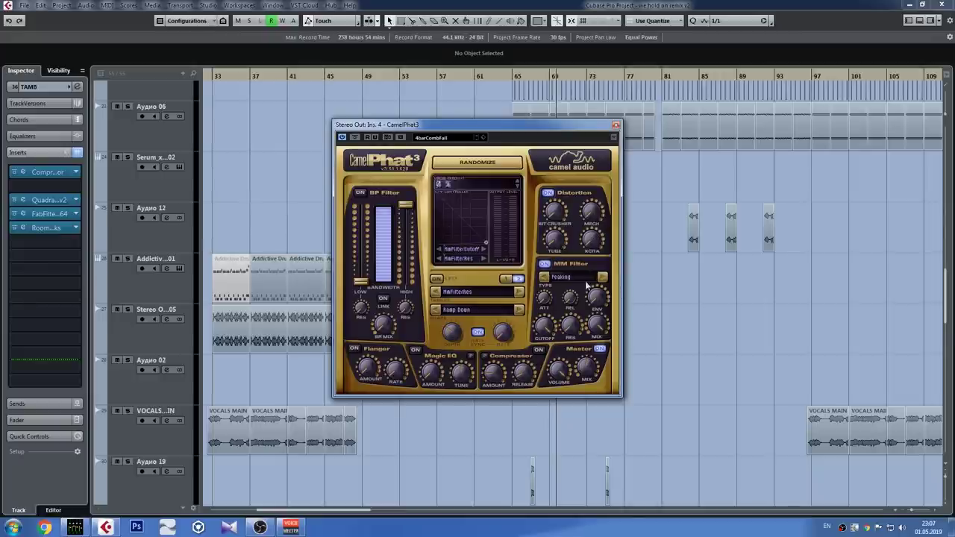
mouse_move(375, 284)
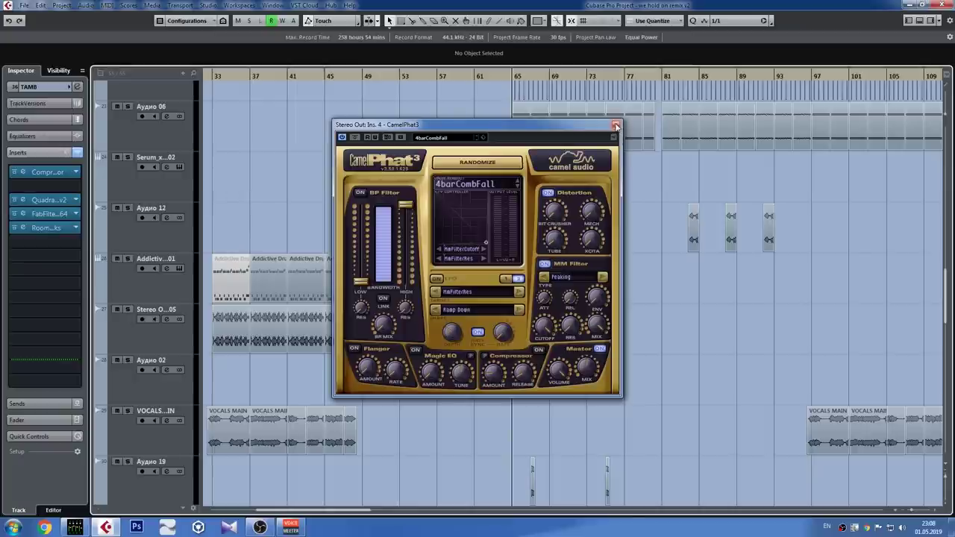
Step: Load the MidCut preset in CamelPhat3 and close the plug-in window
left_click(492, 185)
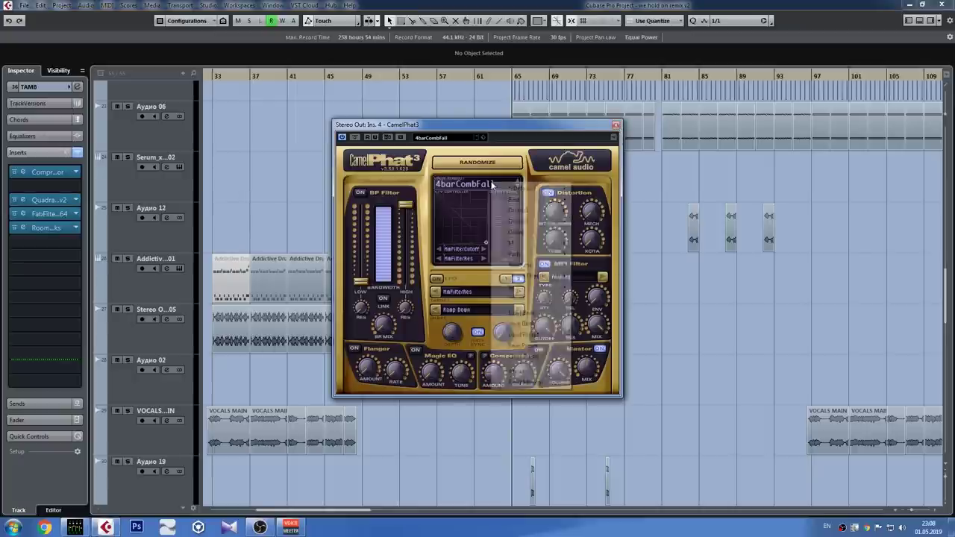
mouse_move(558, 203)
left_click(663, 200)
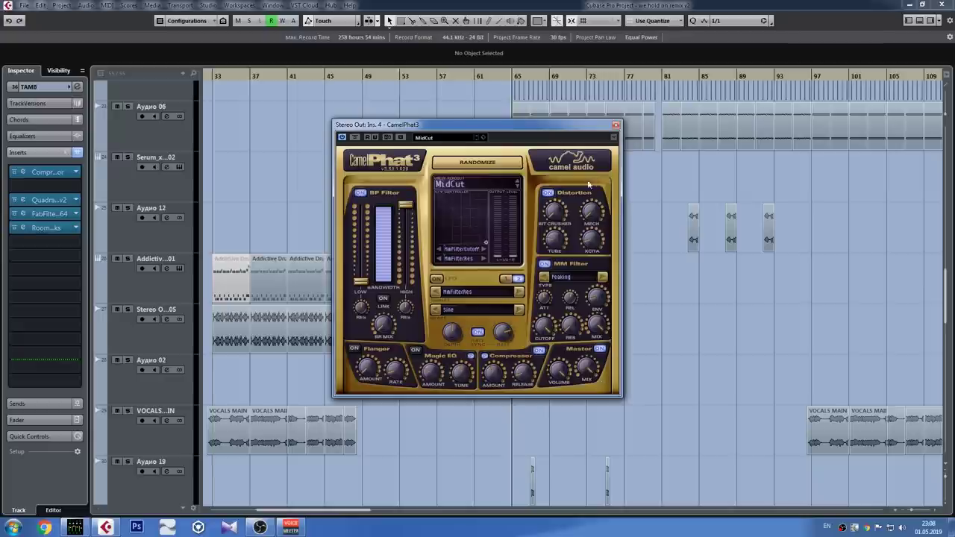
left_click(617, 126)
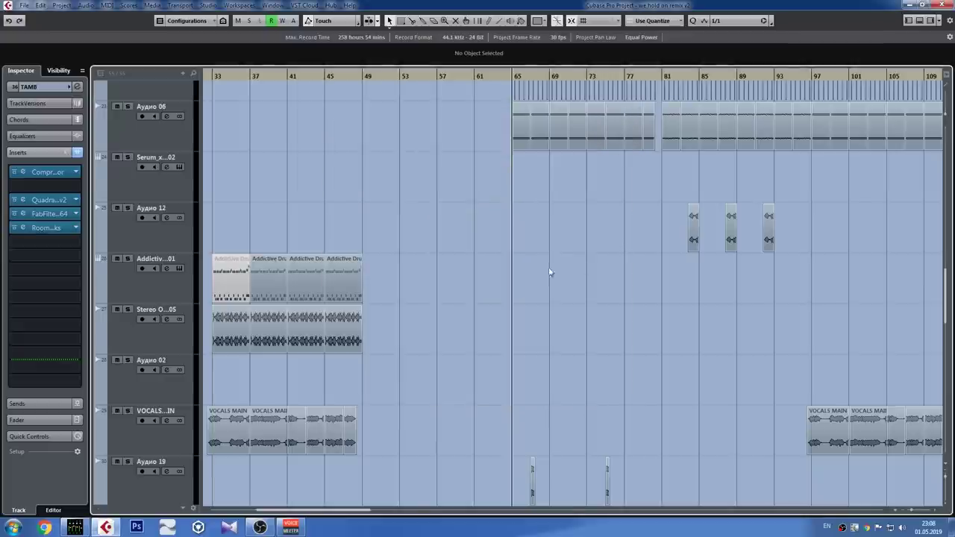
Step: Zoom out the project timeline to show the whole arrangement
key("g")
key("g")
key("g")
key("g")
key("g")
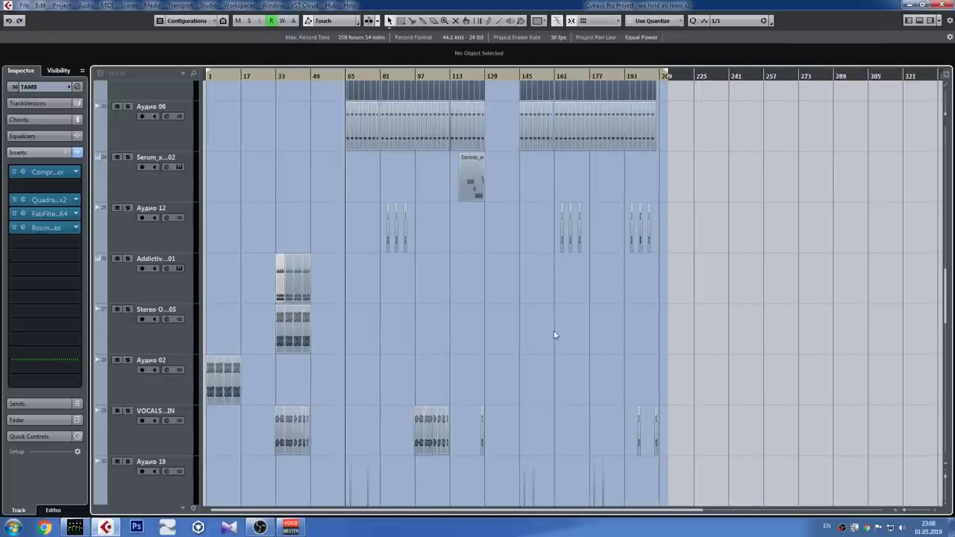